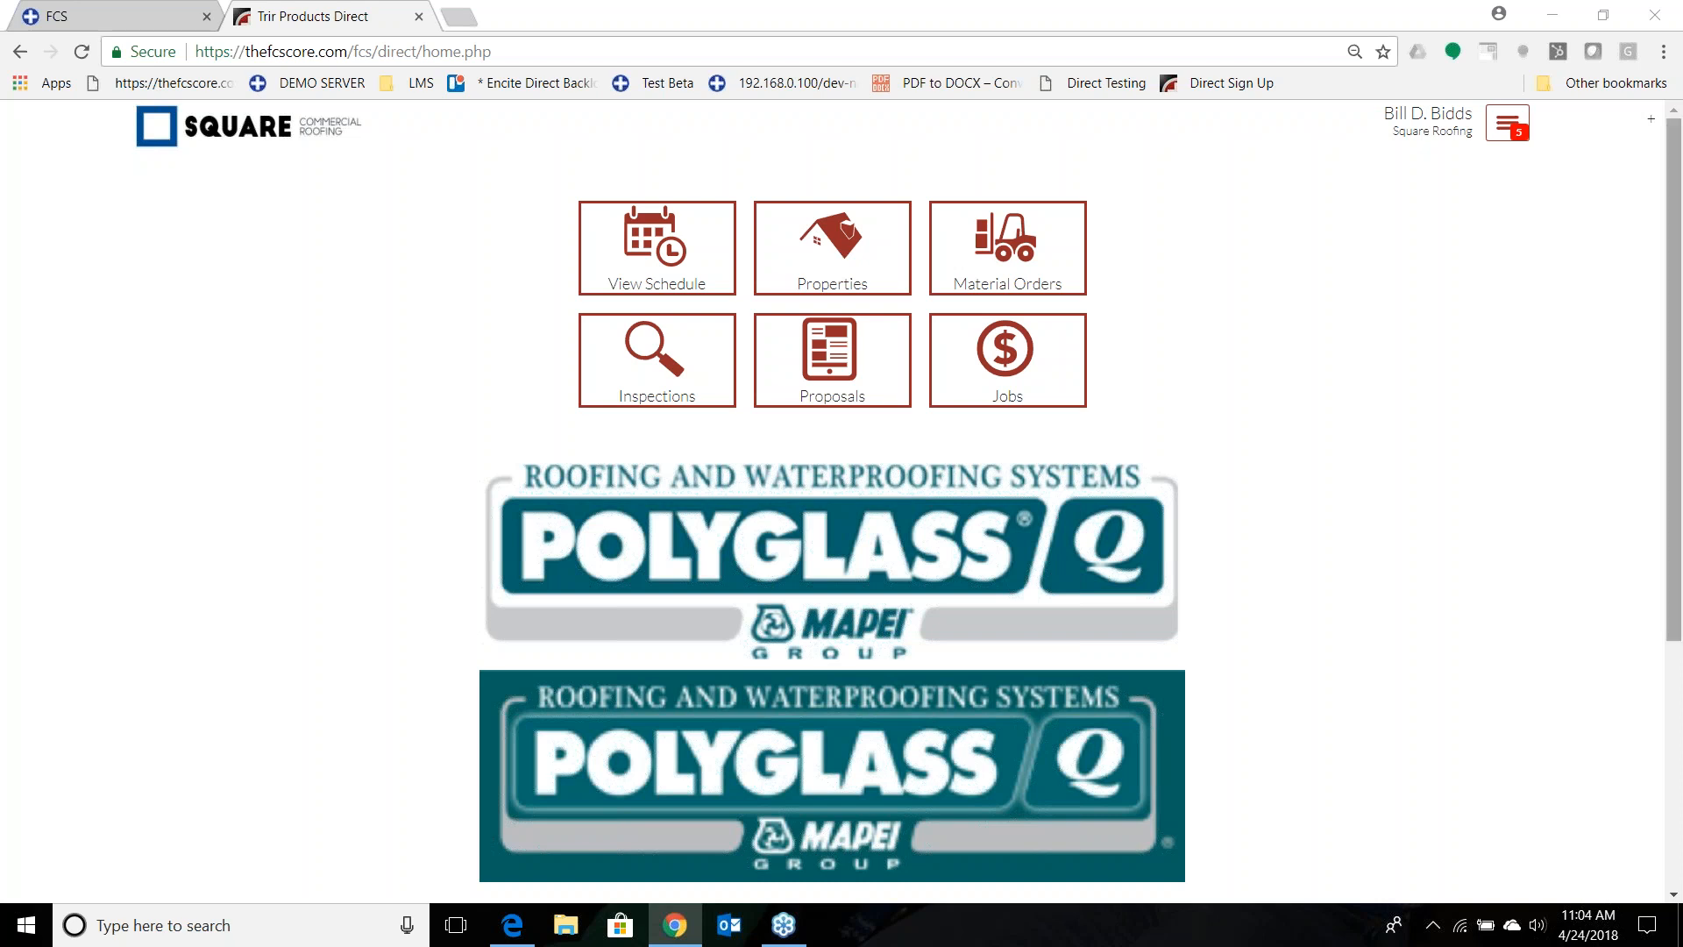
# Open the Service Repair Library in the account settings.
pyautogui.click(1508, 122)
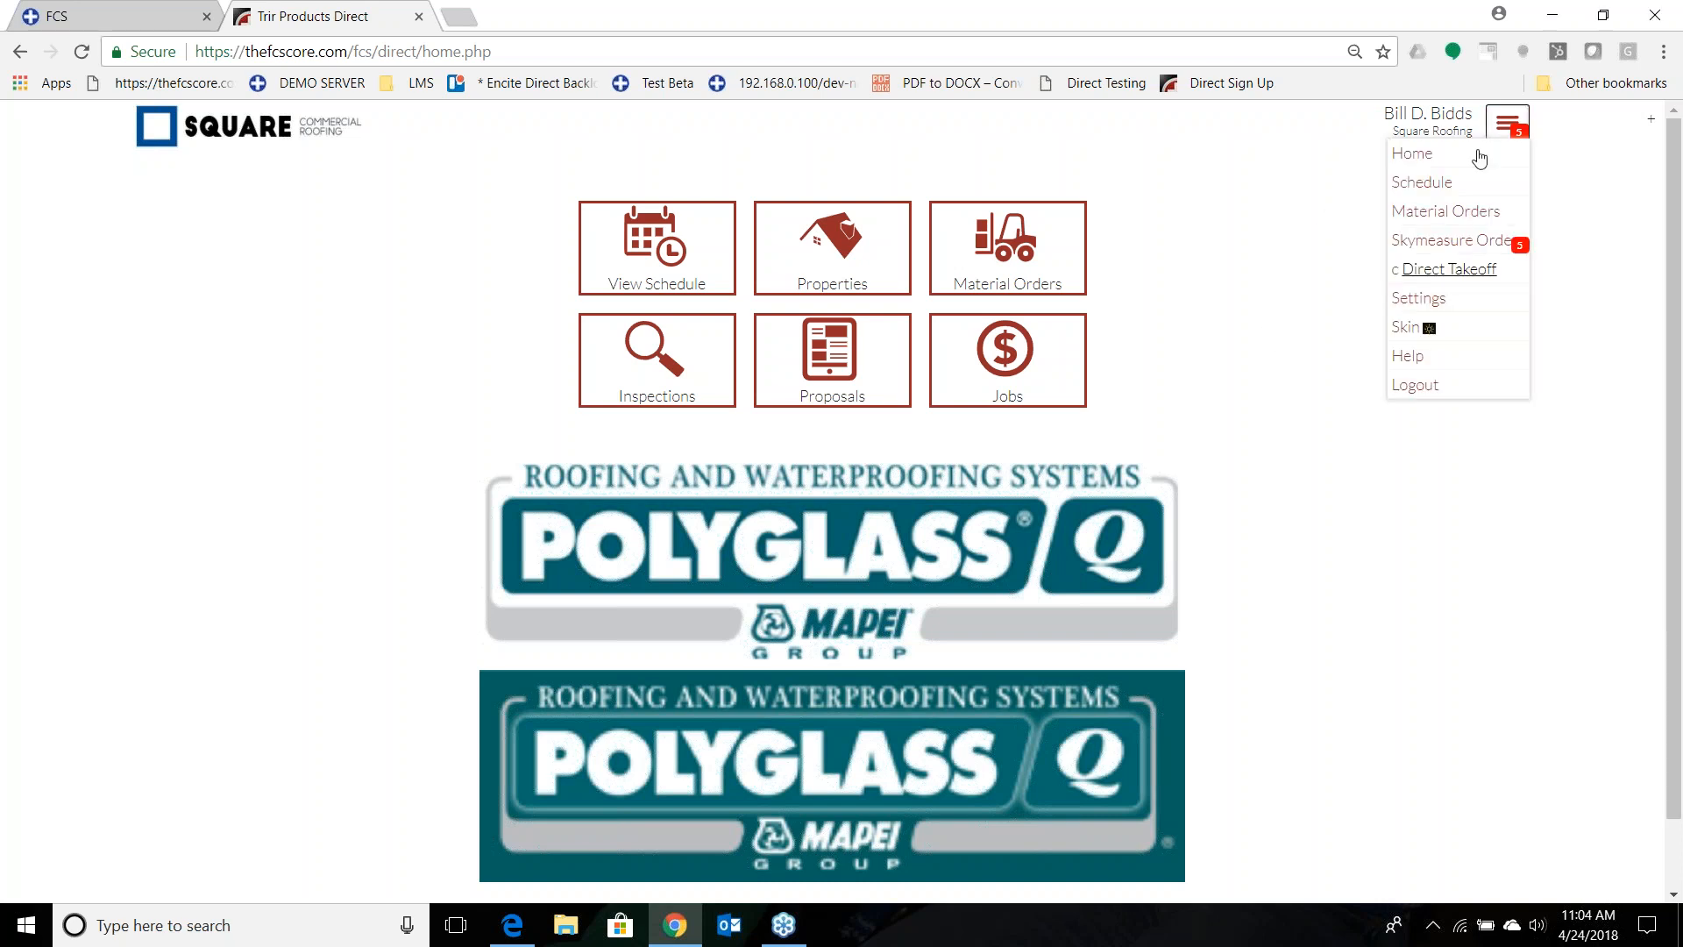
pyautogui.click(1424, 305)
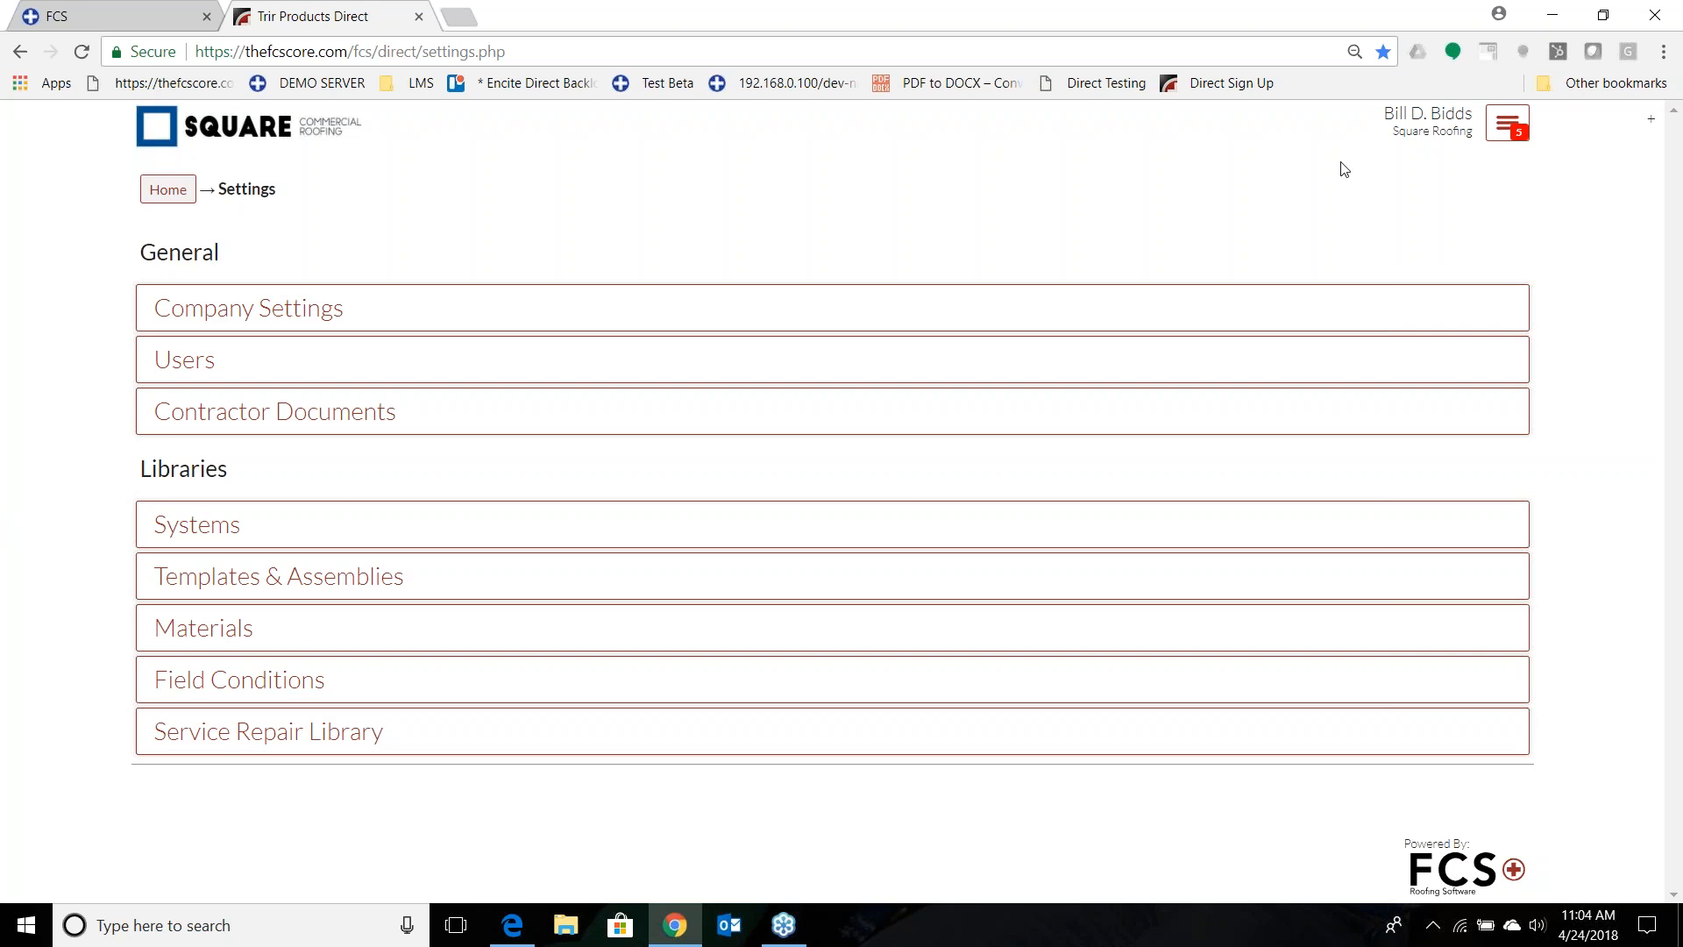
pyautogui.click(1494, 132)
pyautogui.click(231, 735)
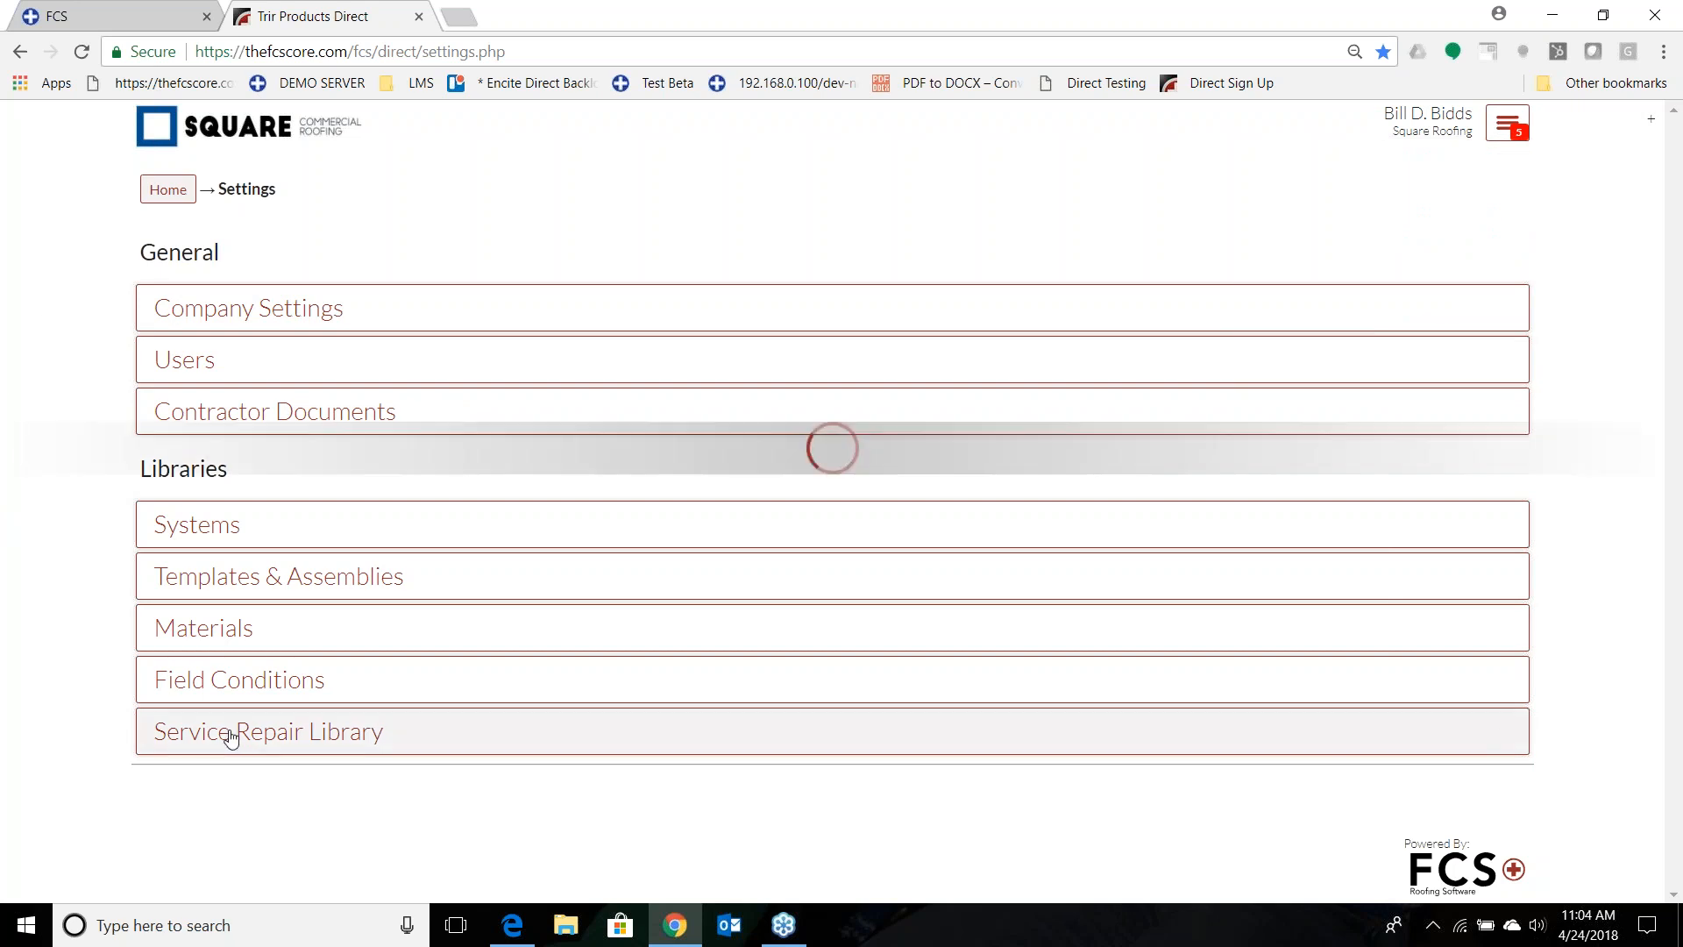
# Open the Alligatoring entry and replace the misspelled word "alligatored" in its corrective action with "alligator".
pyautogui.scroll(-3, 60, 496)
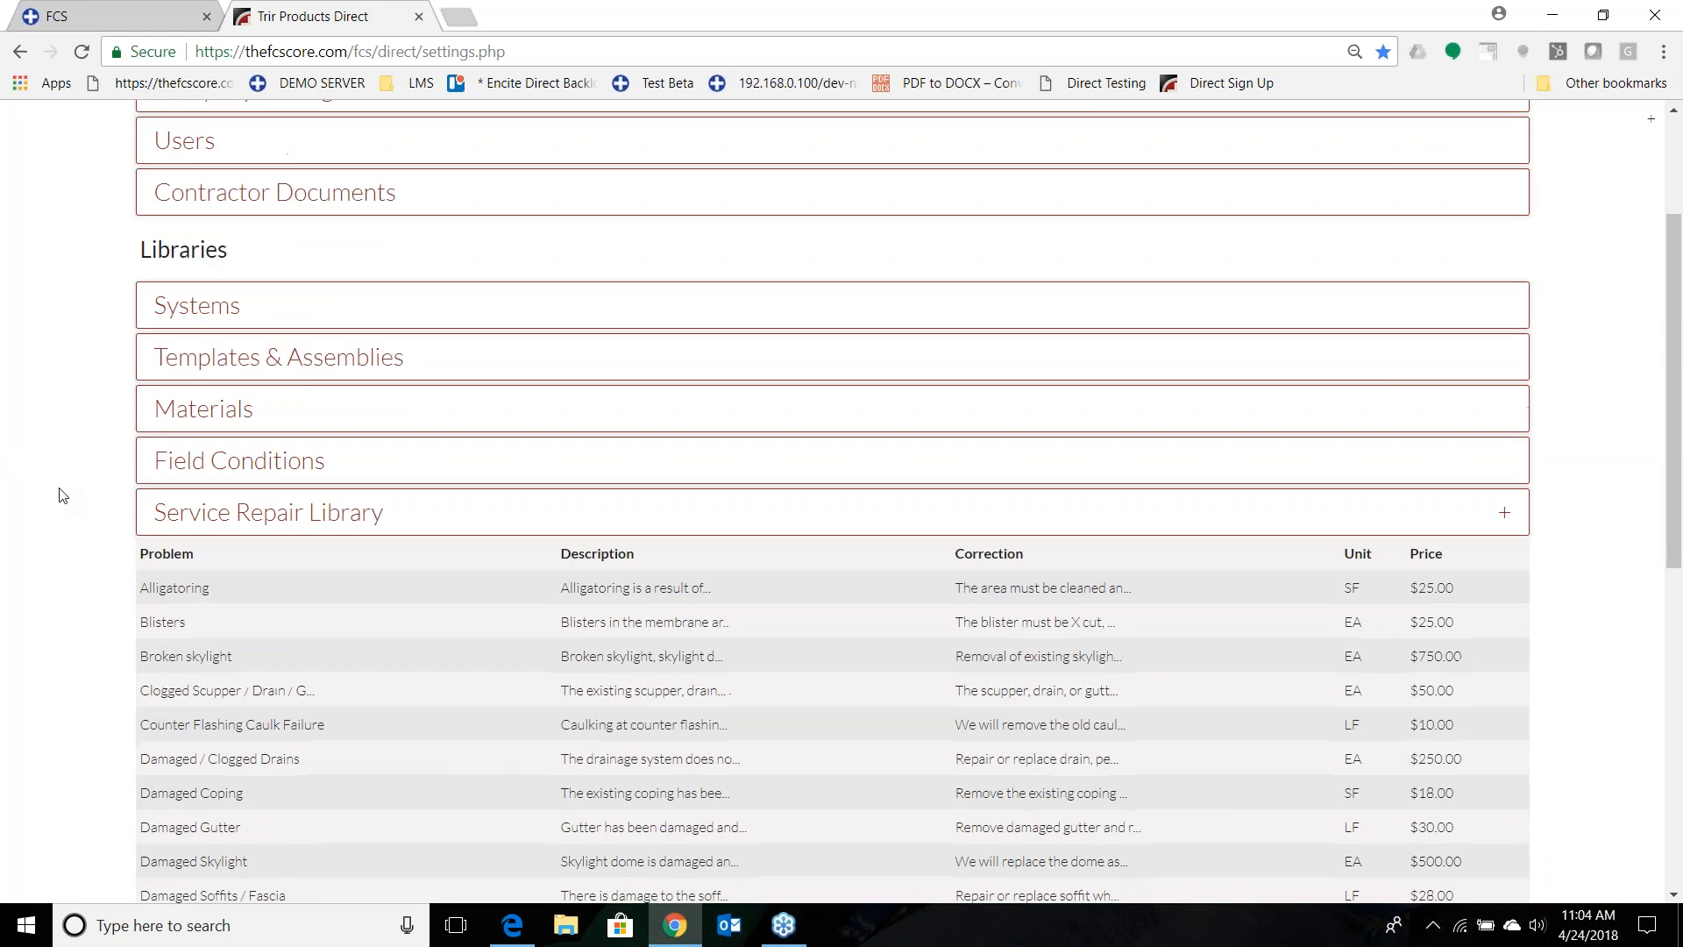
pyautogui.scroll(-2, 59, 491)
pyautogui.scroll(-5, 289, 544)
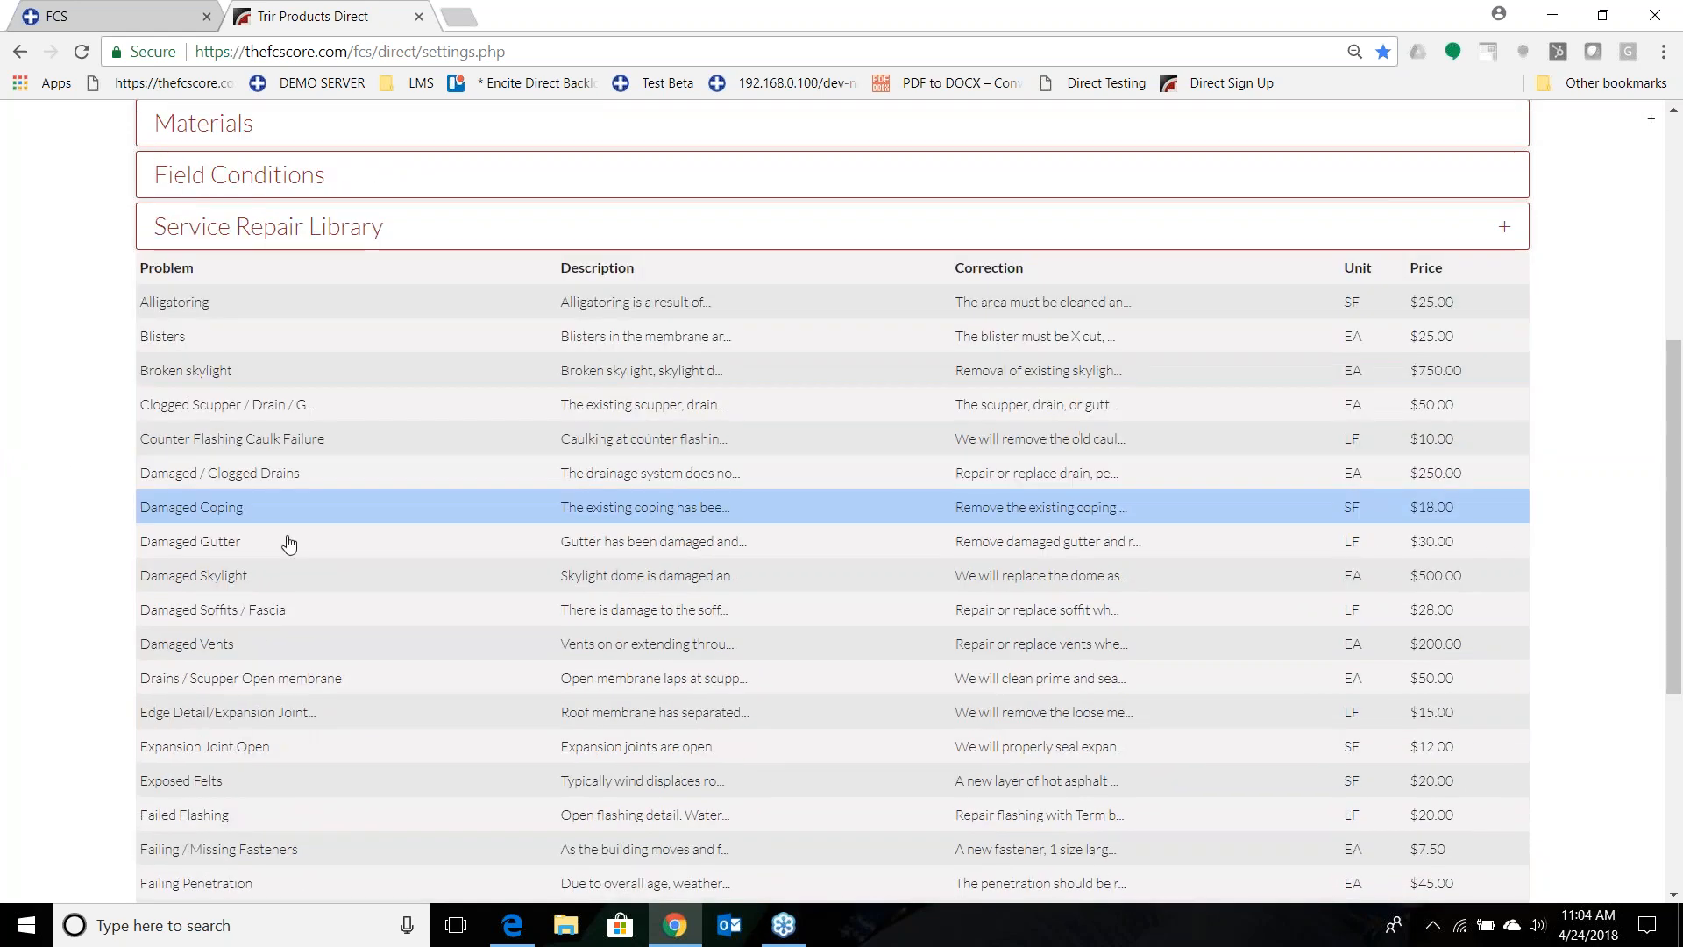
pyautogui.scroll(-1, 300, 644)
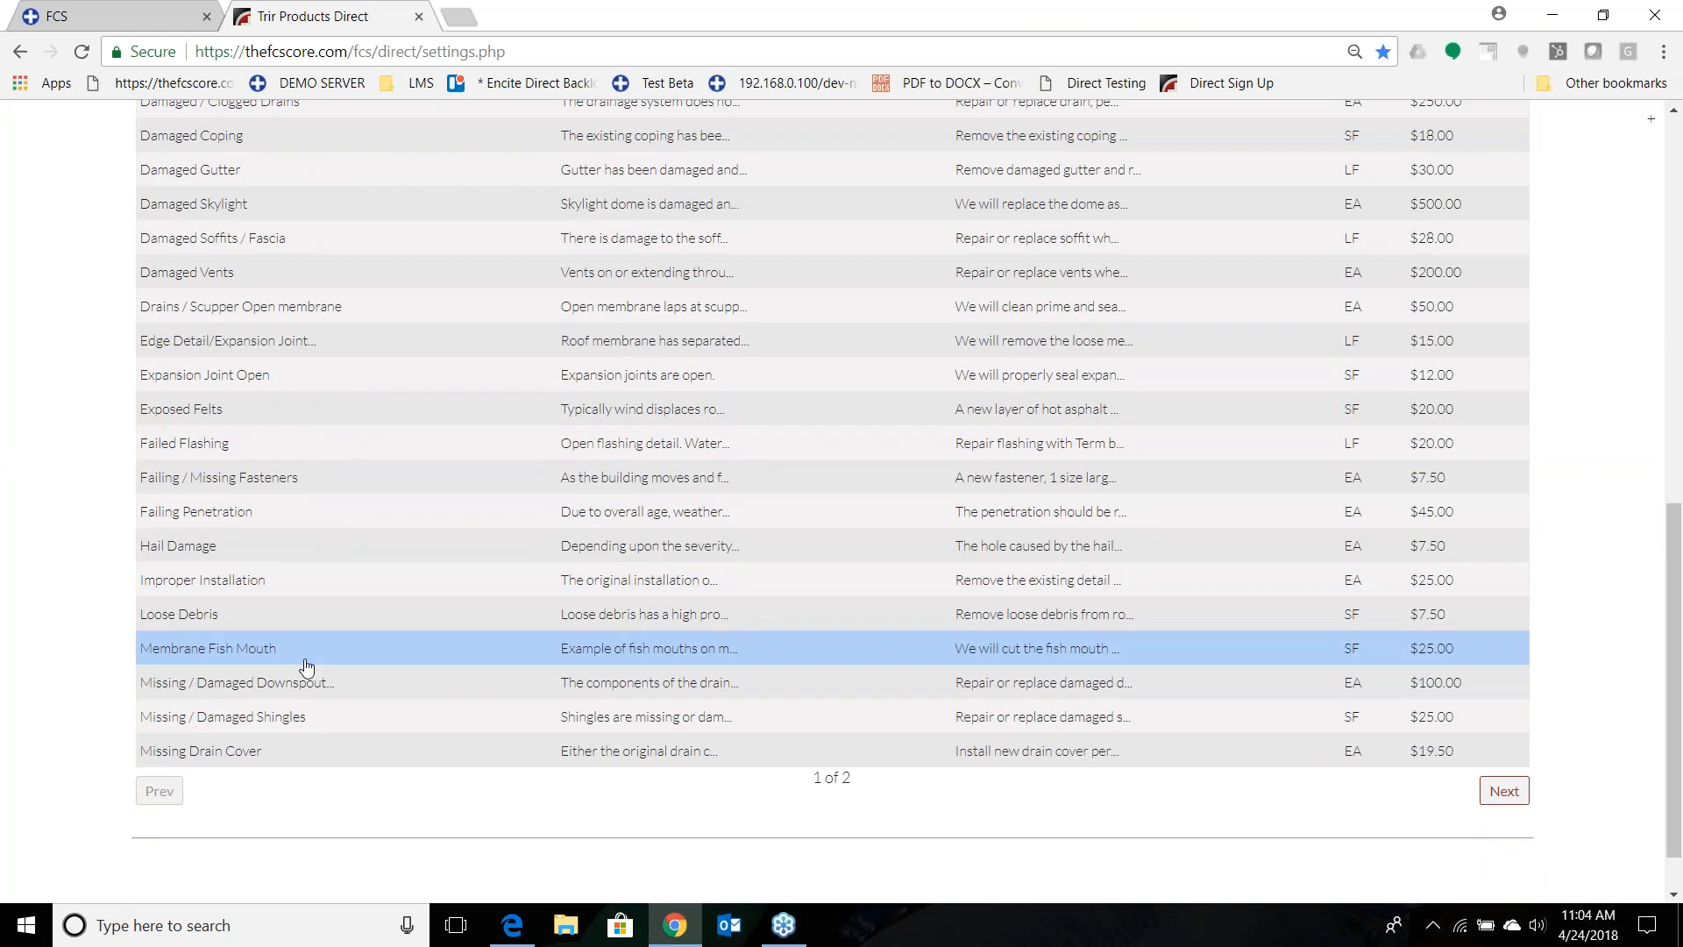
pyautogui.scroll(4, 306, 668)
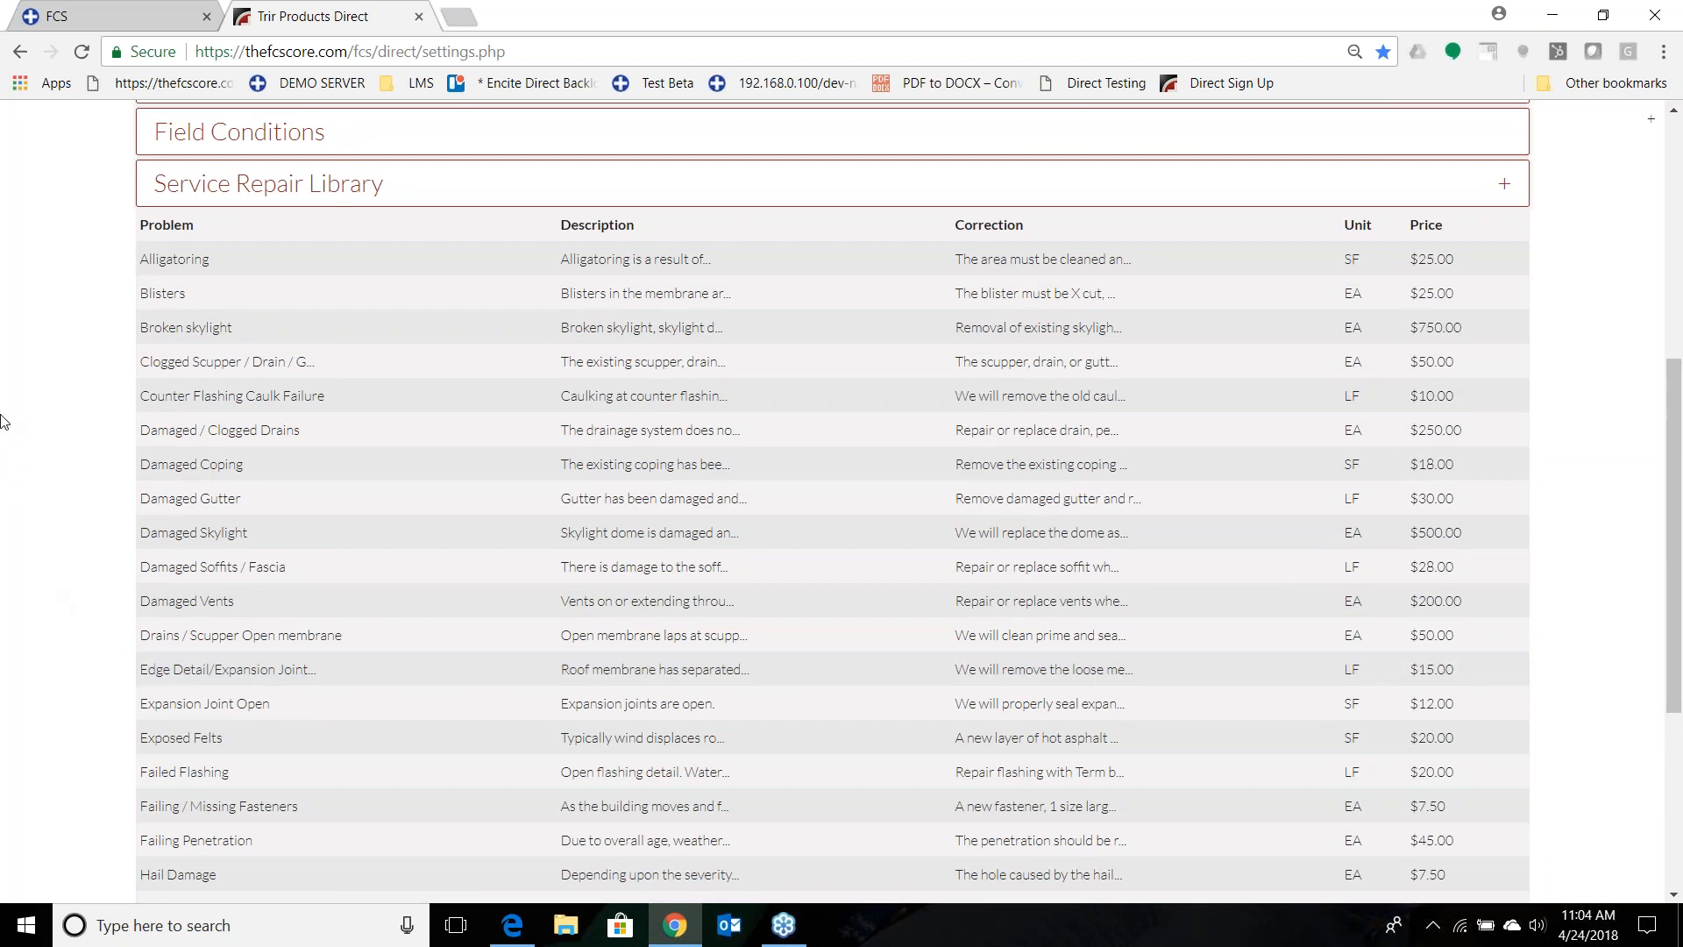
pyautogui.click(229, 265)
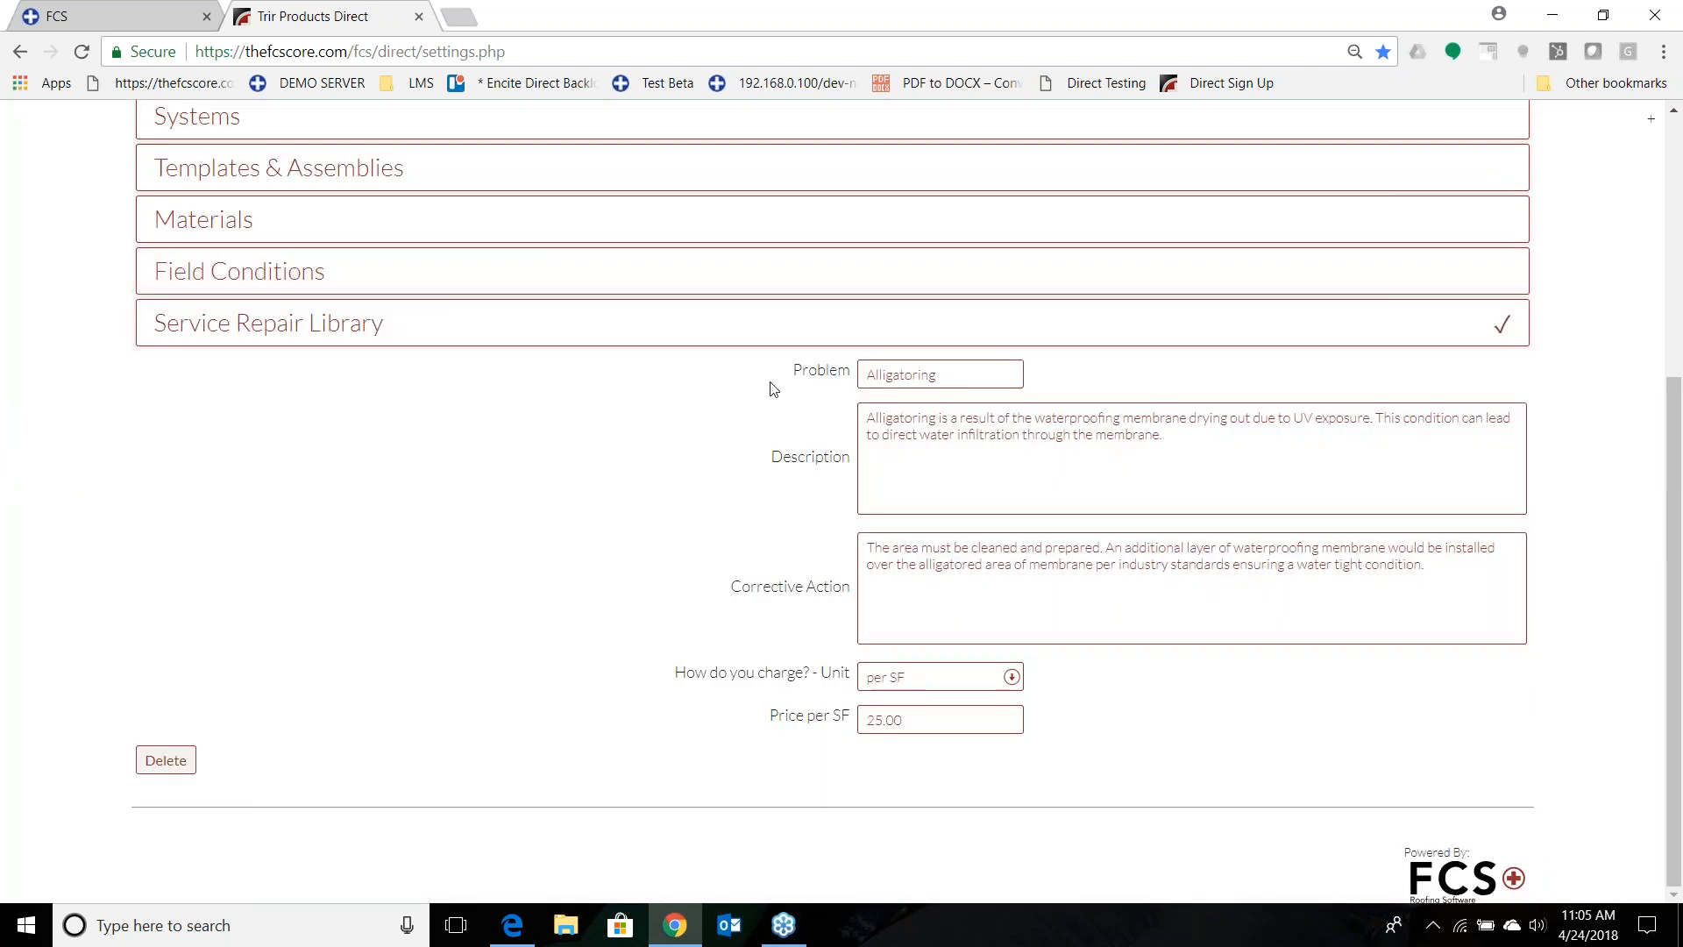
pyautogui.click(982, 375)
pyautogui.moveTo(864, 417); pyautogui.dragTo(1176, 440)
pyautogui.click(865, 547)
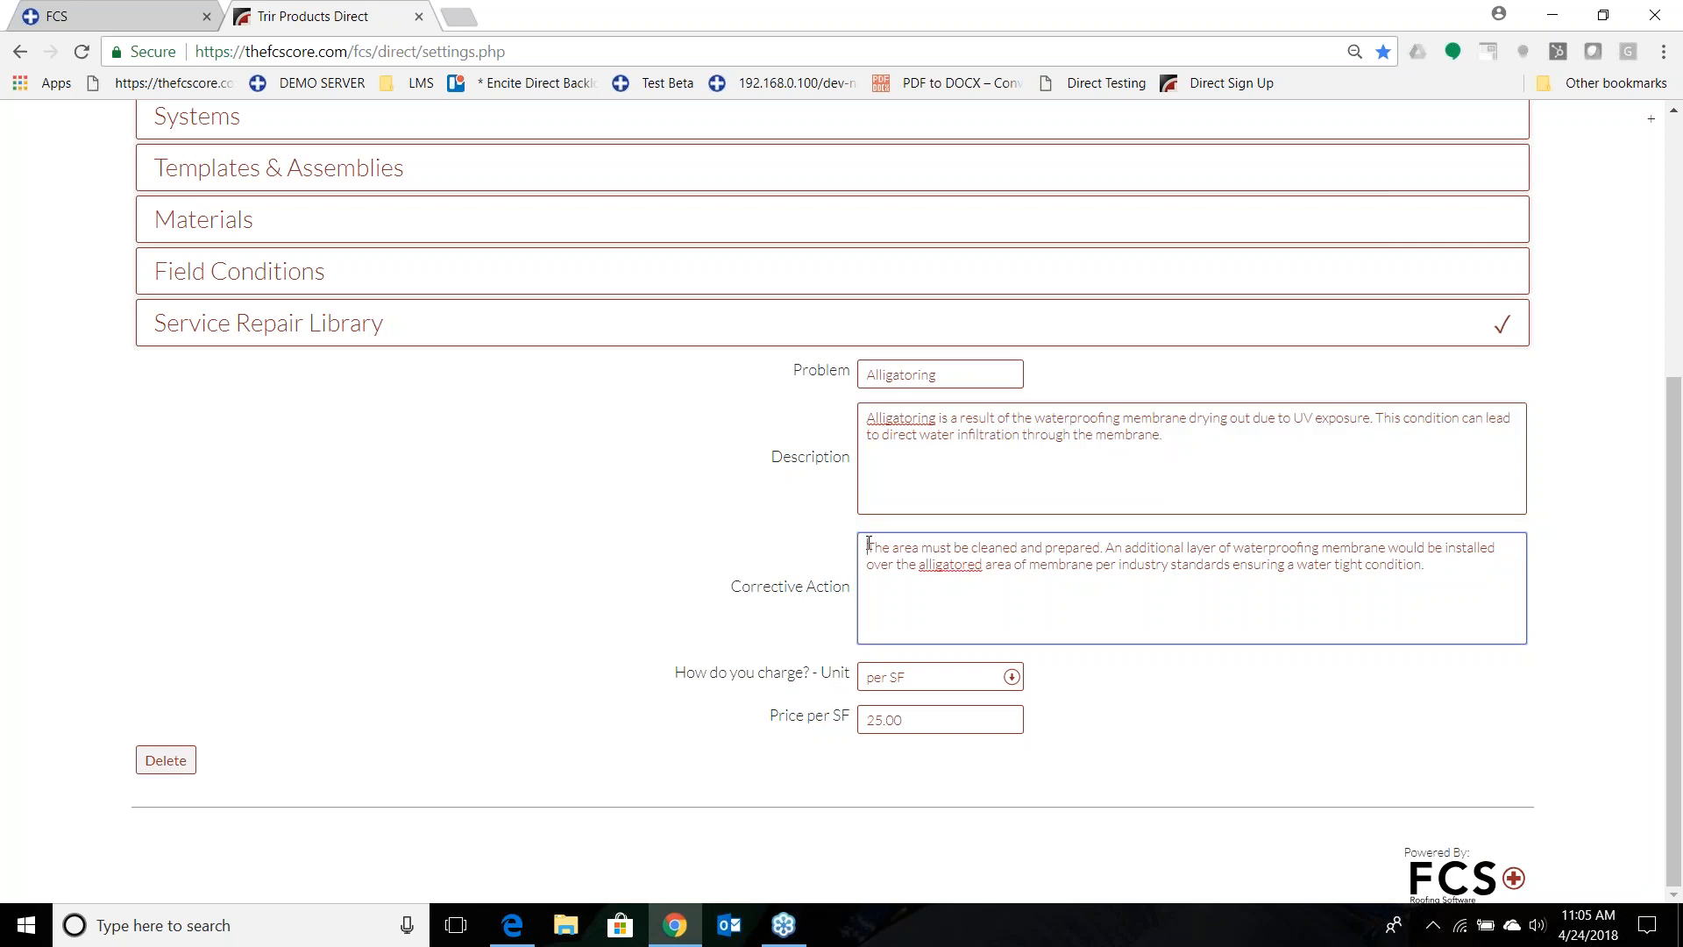
pyautogui.rightClick(960, 565)
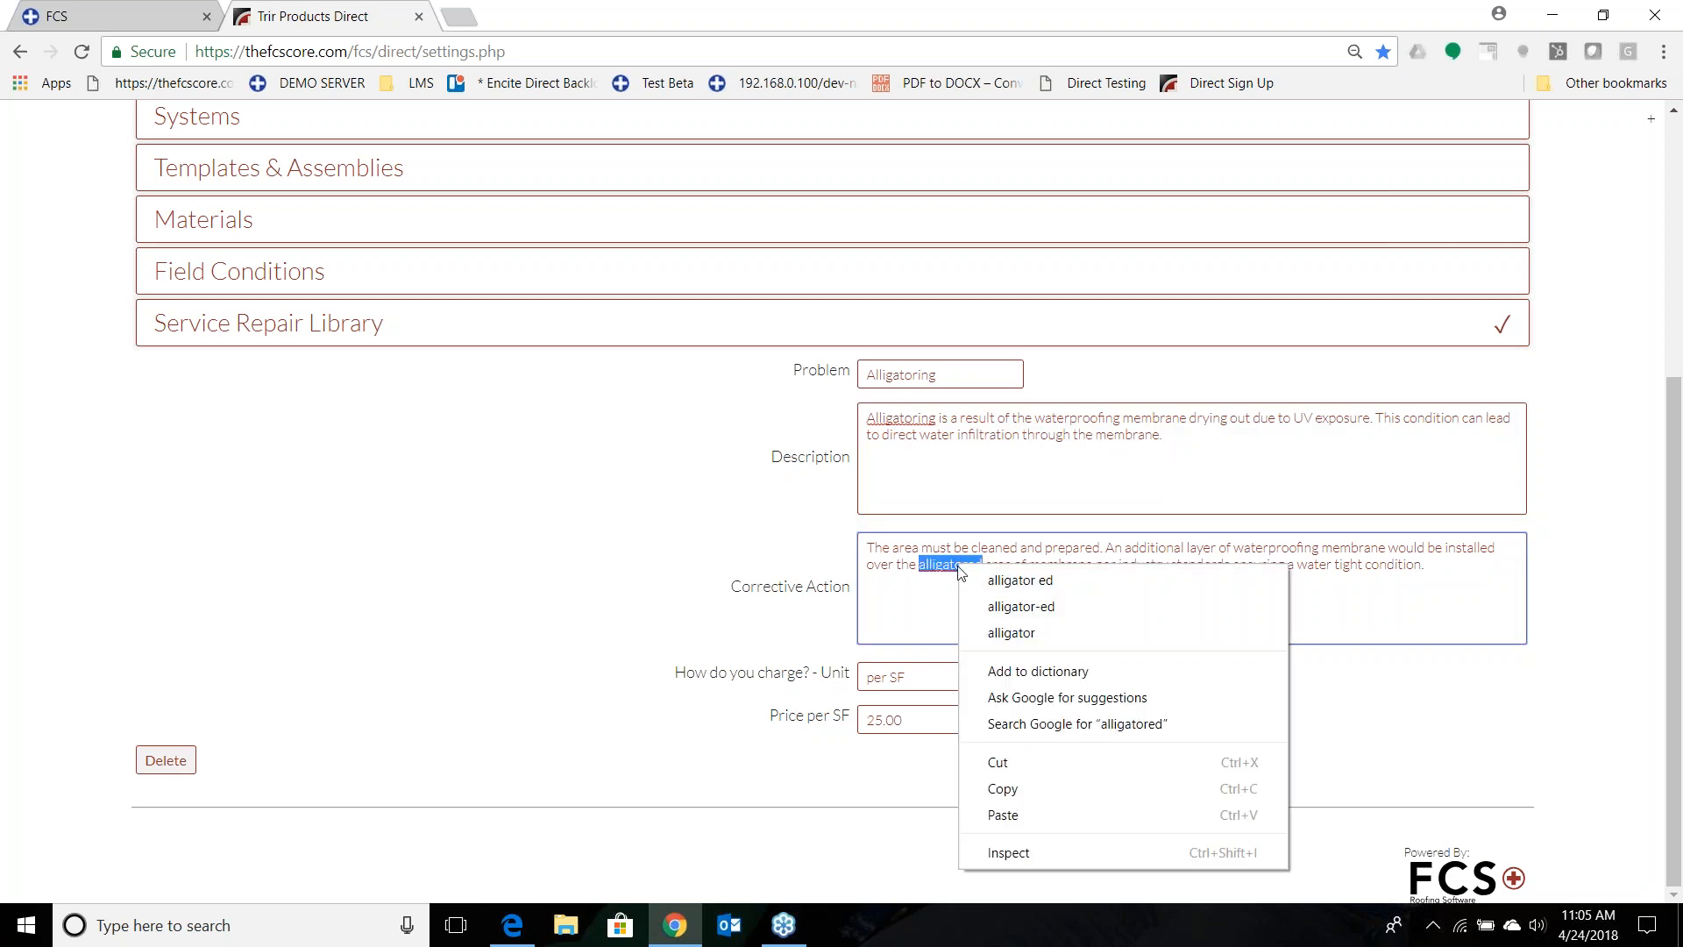
pyautogui.click(1013, 632)
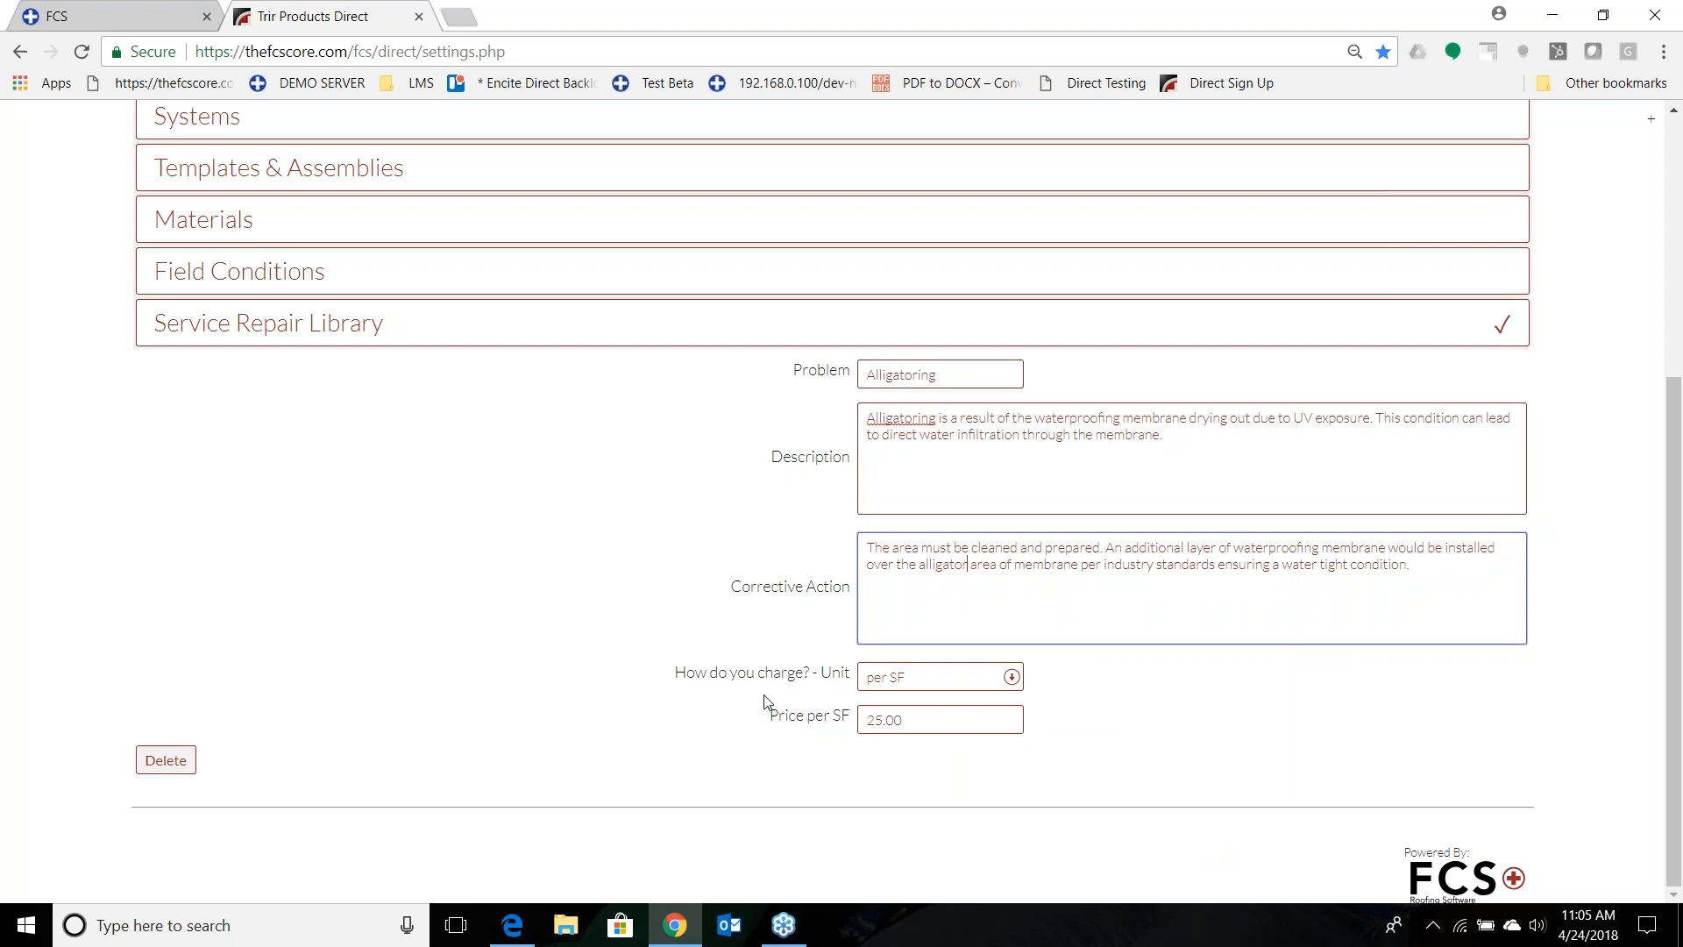
# Check the charging unit options of the Alligatoring entry, keep per SF, and save the entry.
pyautogui.click(1014, 677)
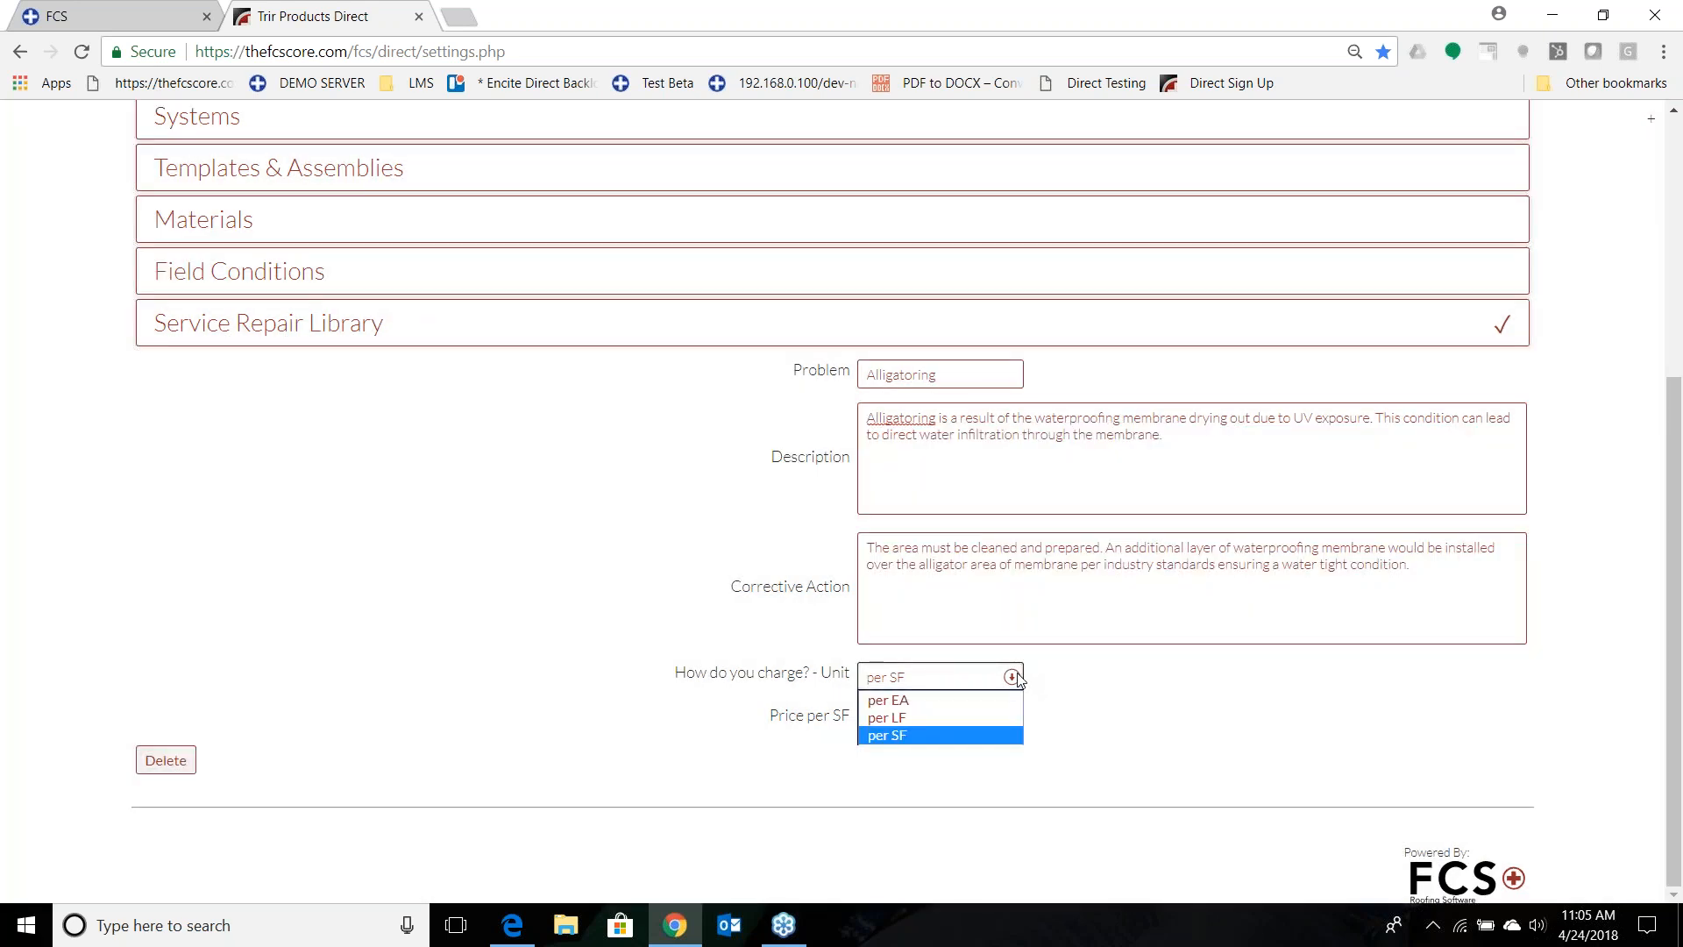
pyautogui.click(1015, 677)
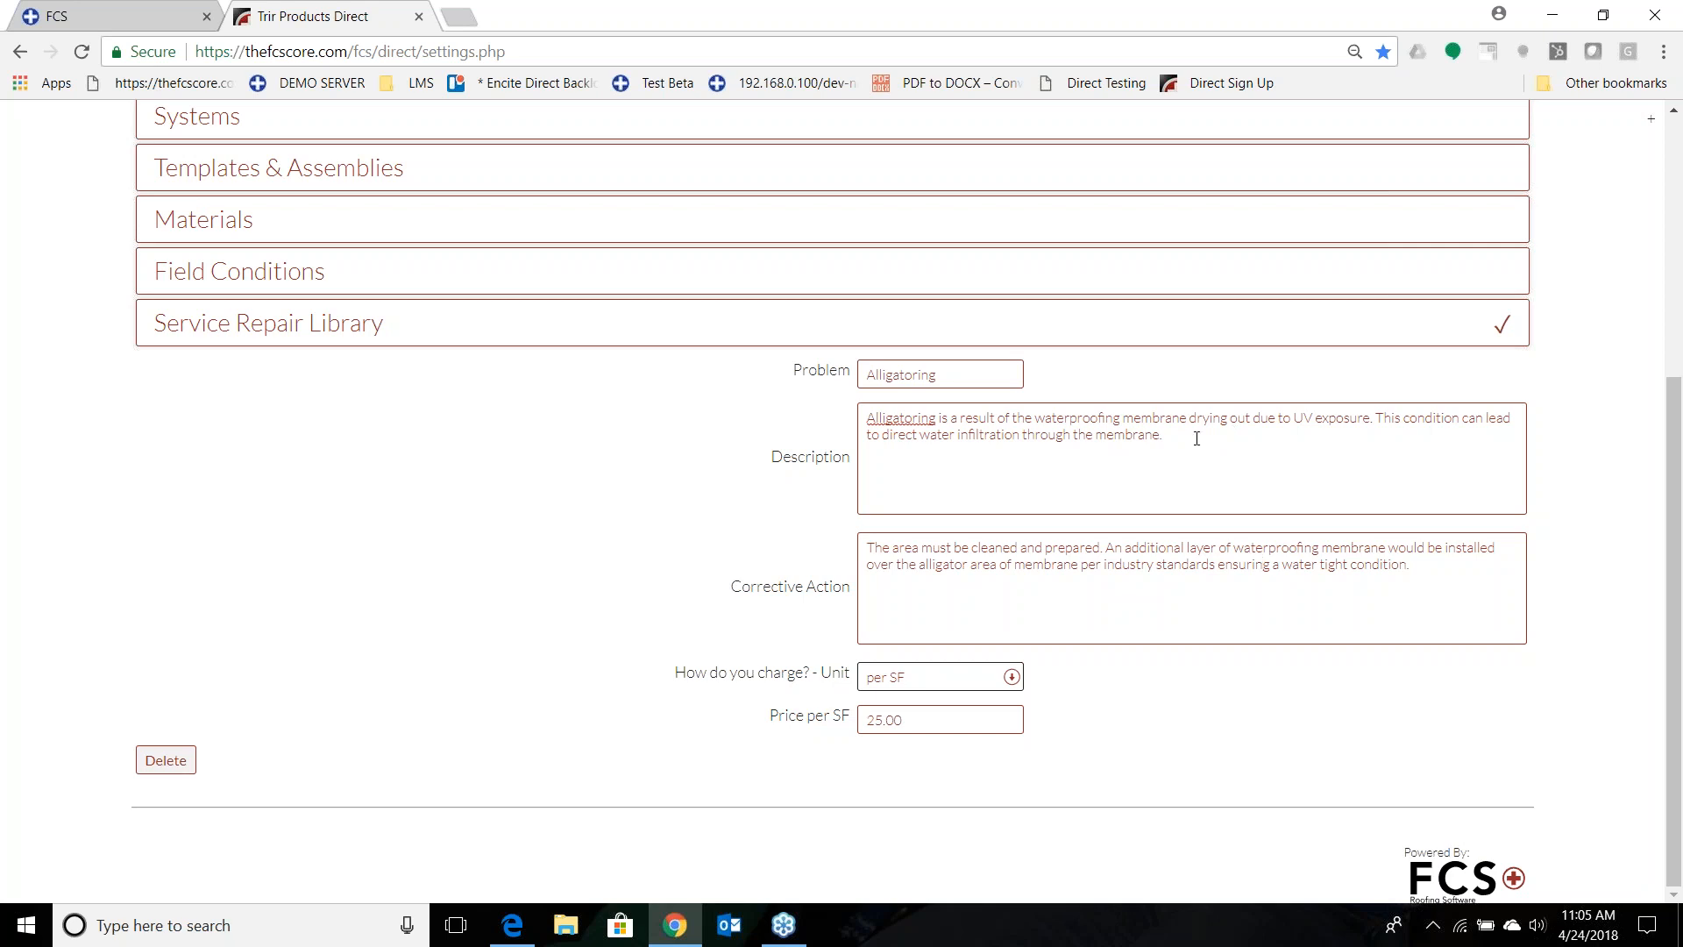
pyautogui.click(1495, 343)
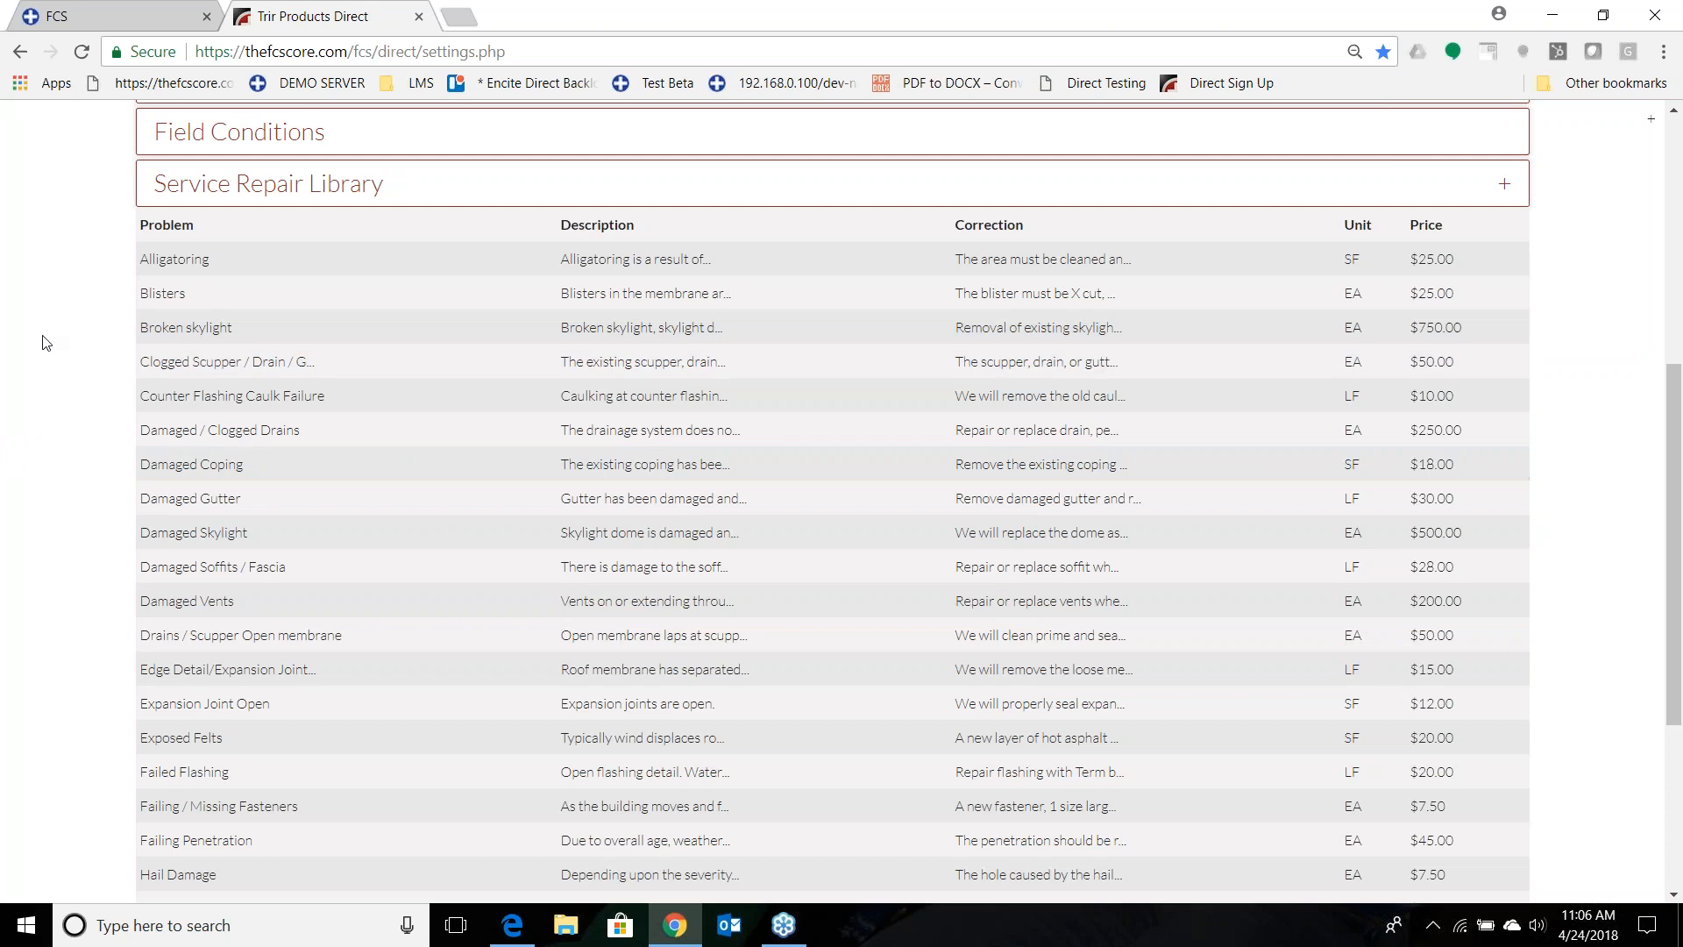
# Start a new Service Repair Library entry with the problem "Sample" and the description "This is the repair issue".
pyautogui.click(1509, 186)
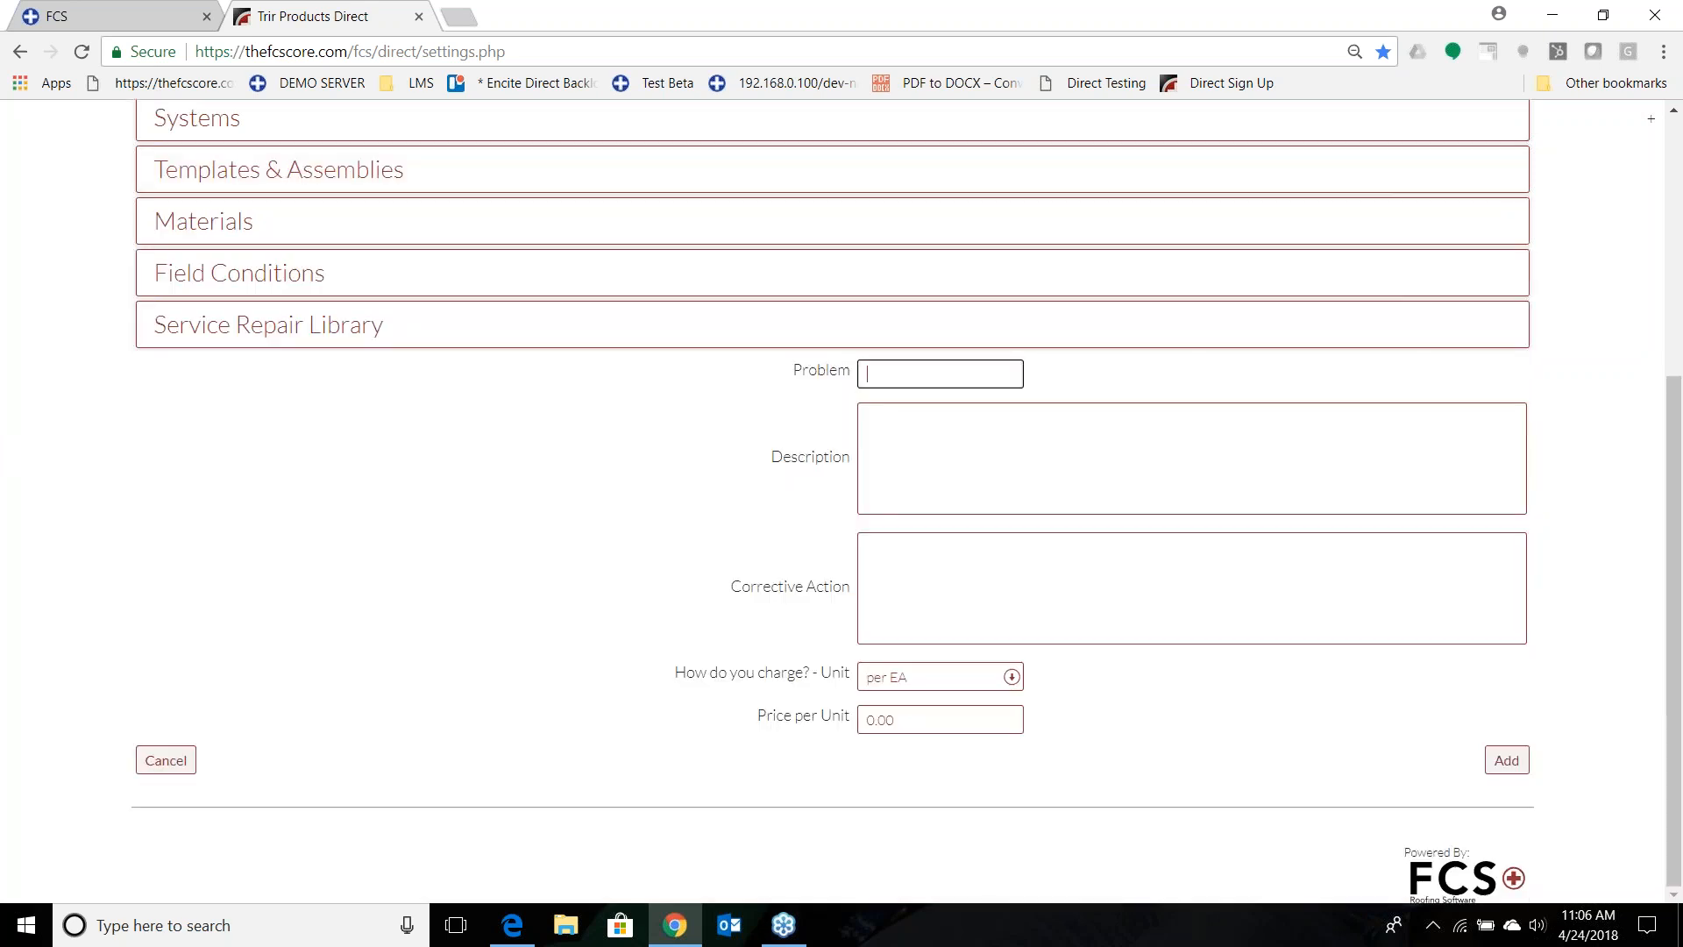
pyautogui.write('Sample')
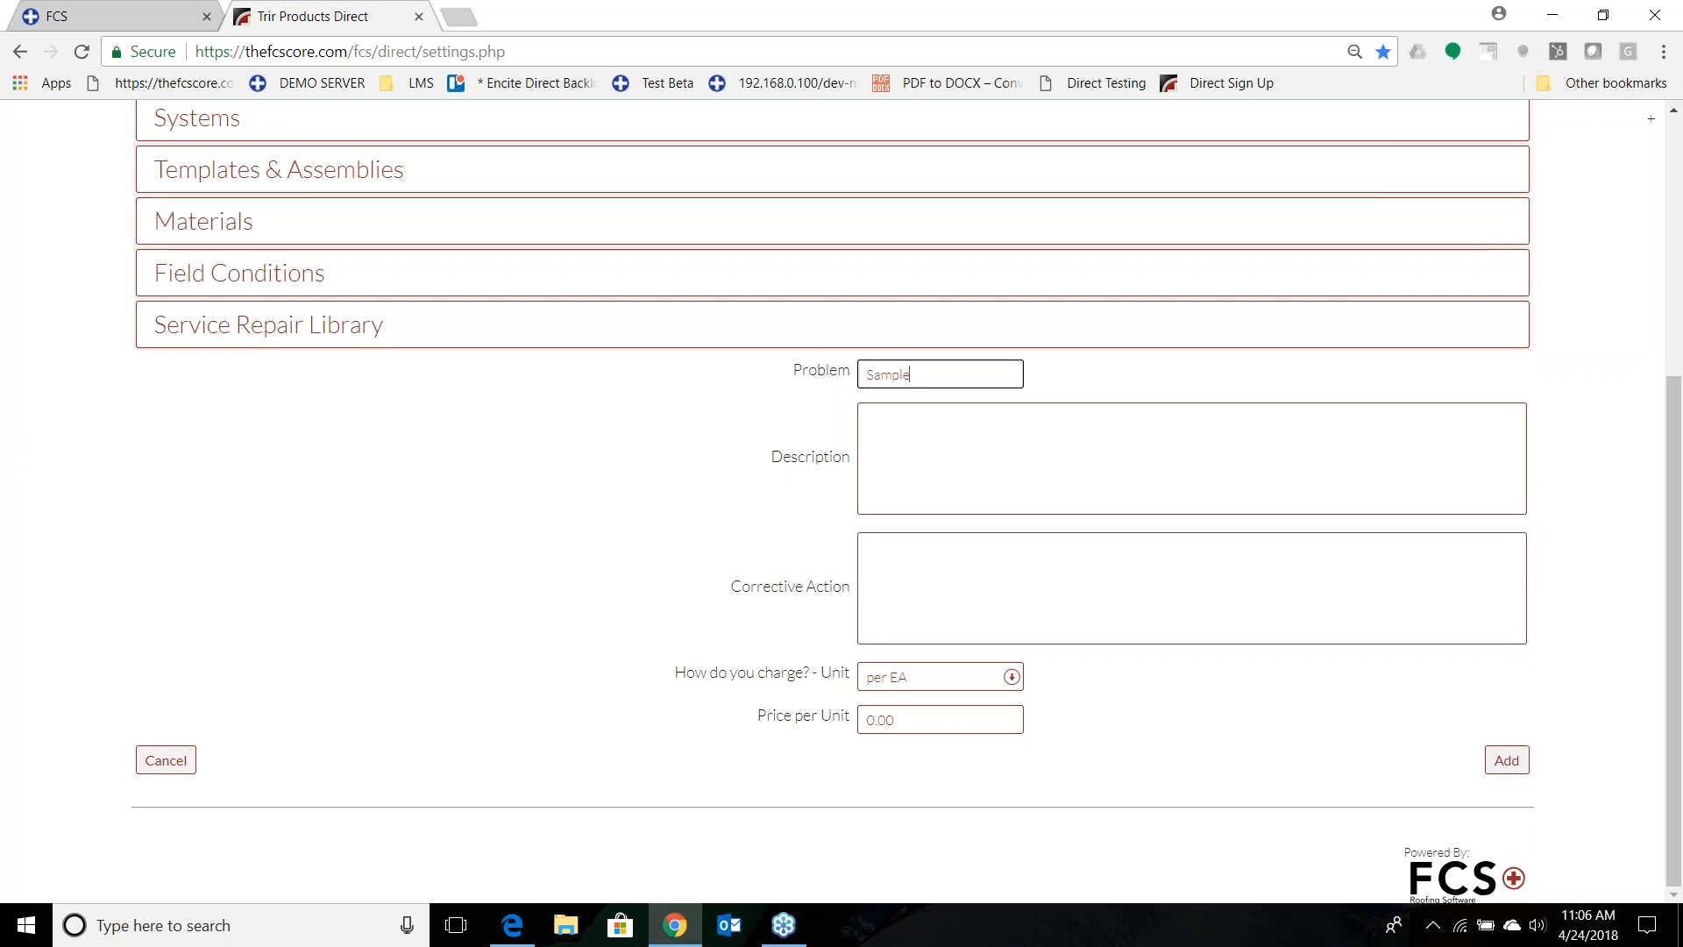
pyautogui.press('Tab')
pyautogui.write('This is')
pyautogui.write('reap')
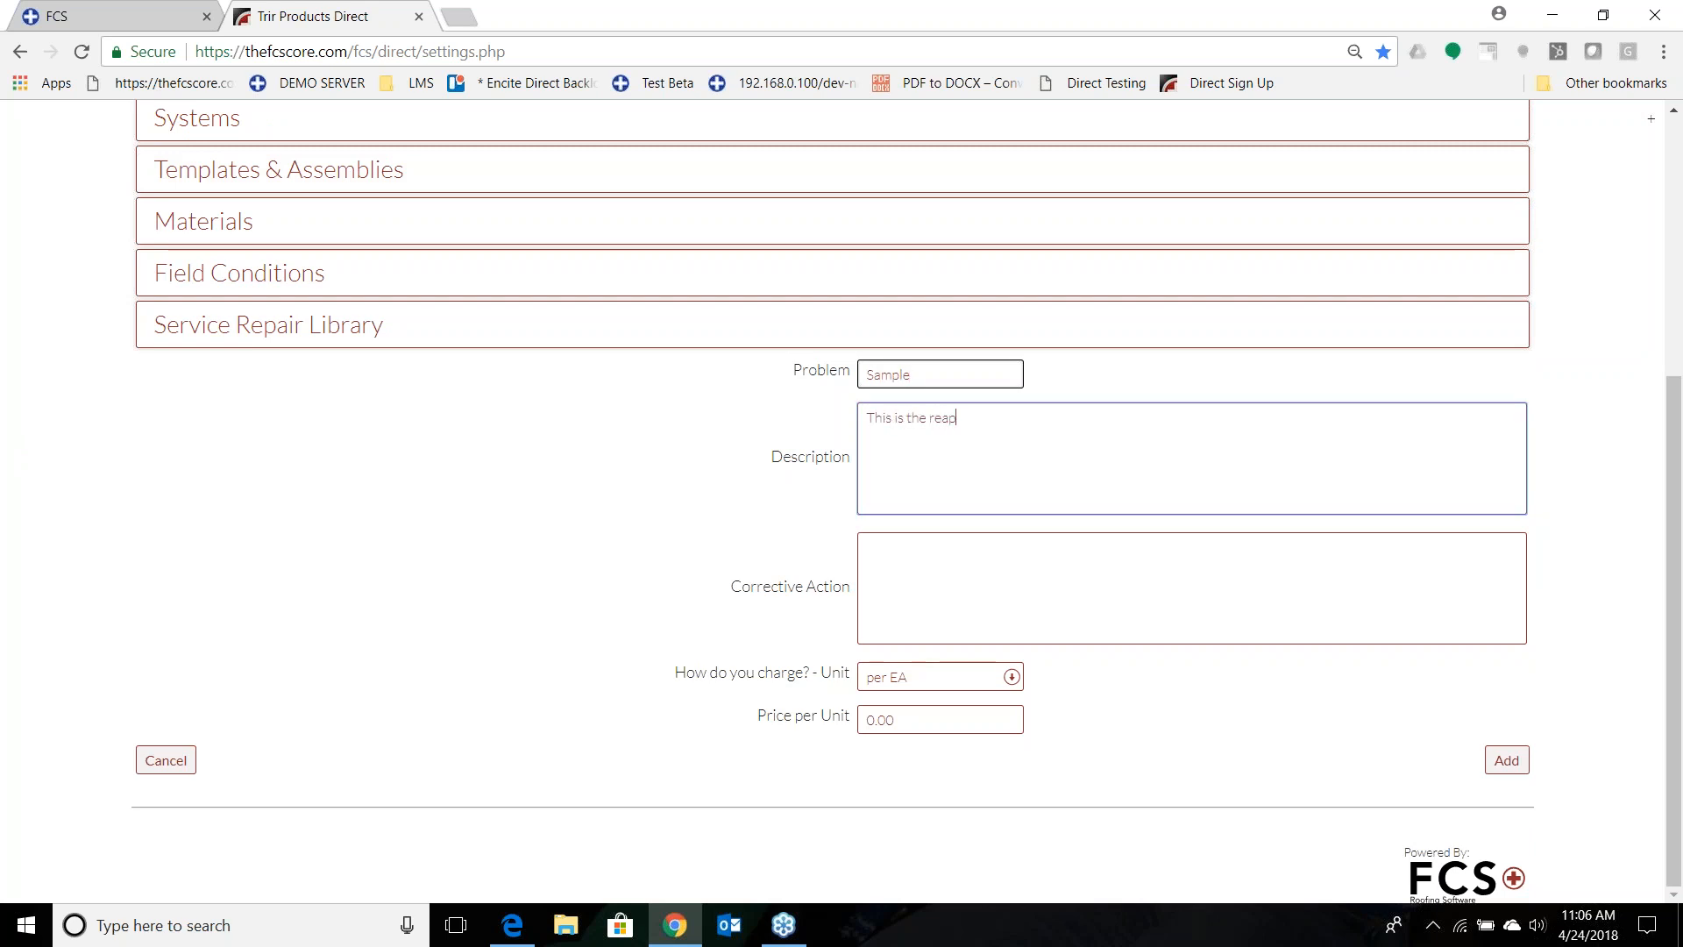
pyautogui.press('BackSpace')
pyautogui.press('BackSpace')
pyautogui.write('pair issue')
# Enter "This is how fix the problem" as the corrective action of the Sample entry.
pyautogui.press('Tab')
pyautogui.write('Thi')
pyautogui.press('BackSpace')
pyautogui.write('is')
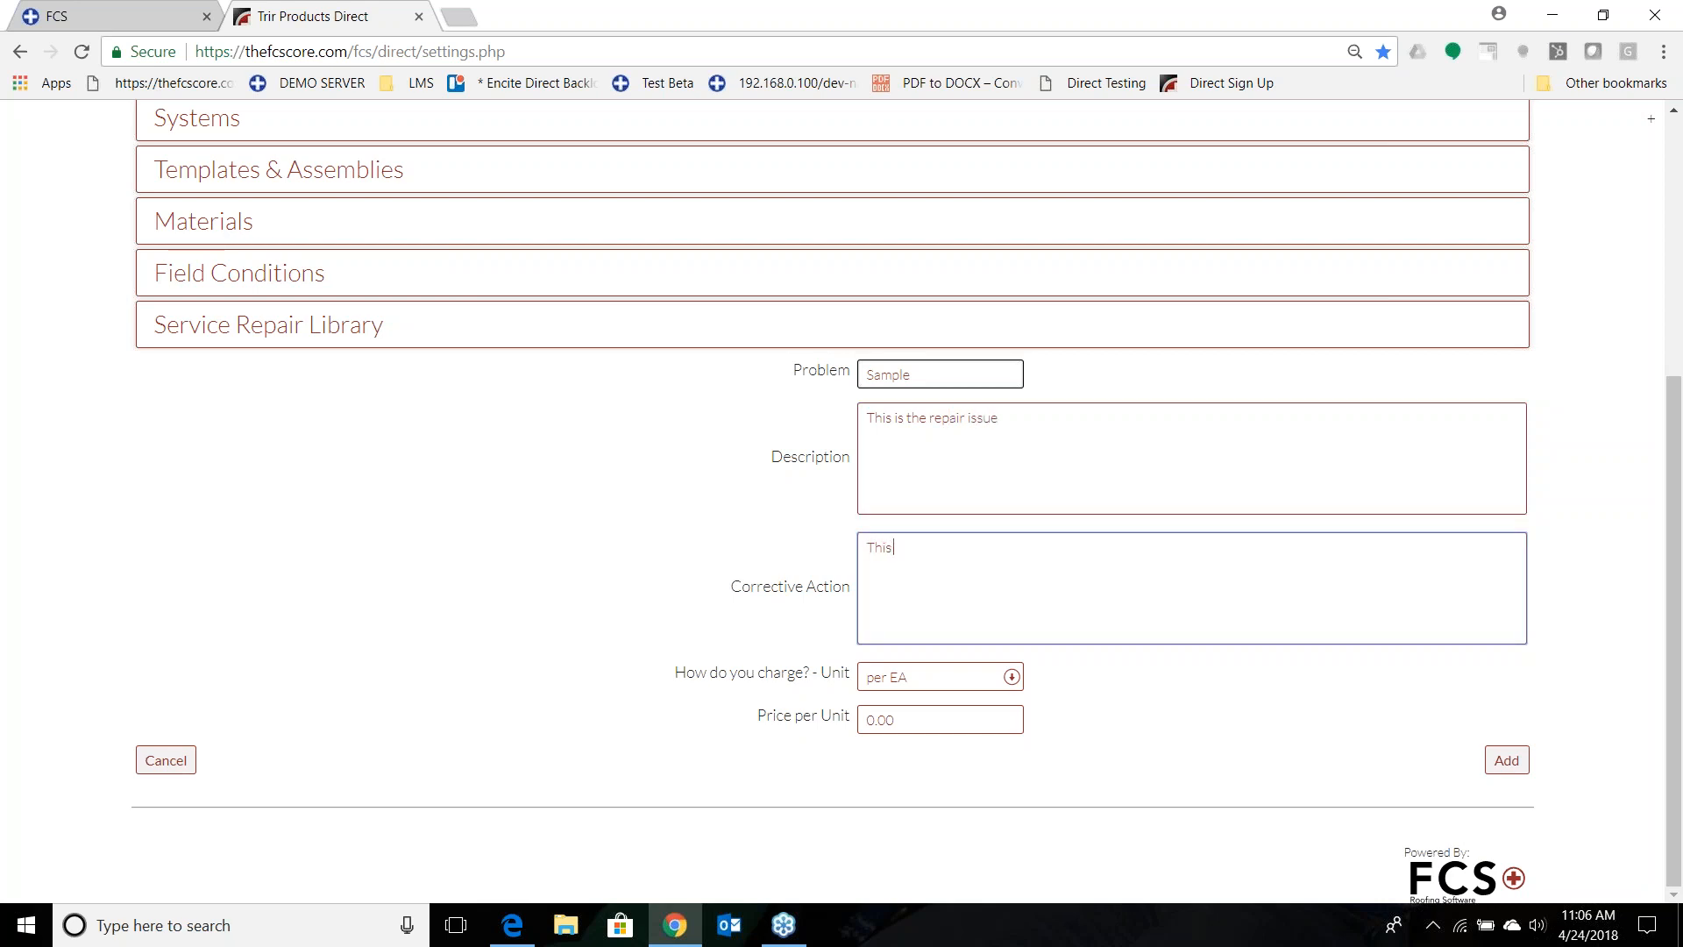
pyautogui.write(' is how fix the problem')
# Charge the Sample repair per EA at a price of 125 and add it to the library.
pyautogui.click(940, 682)
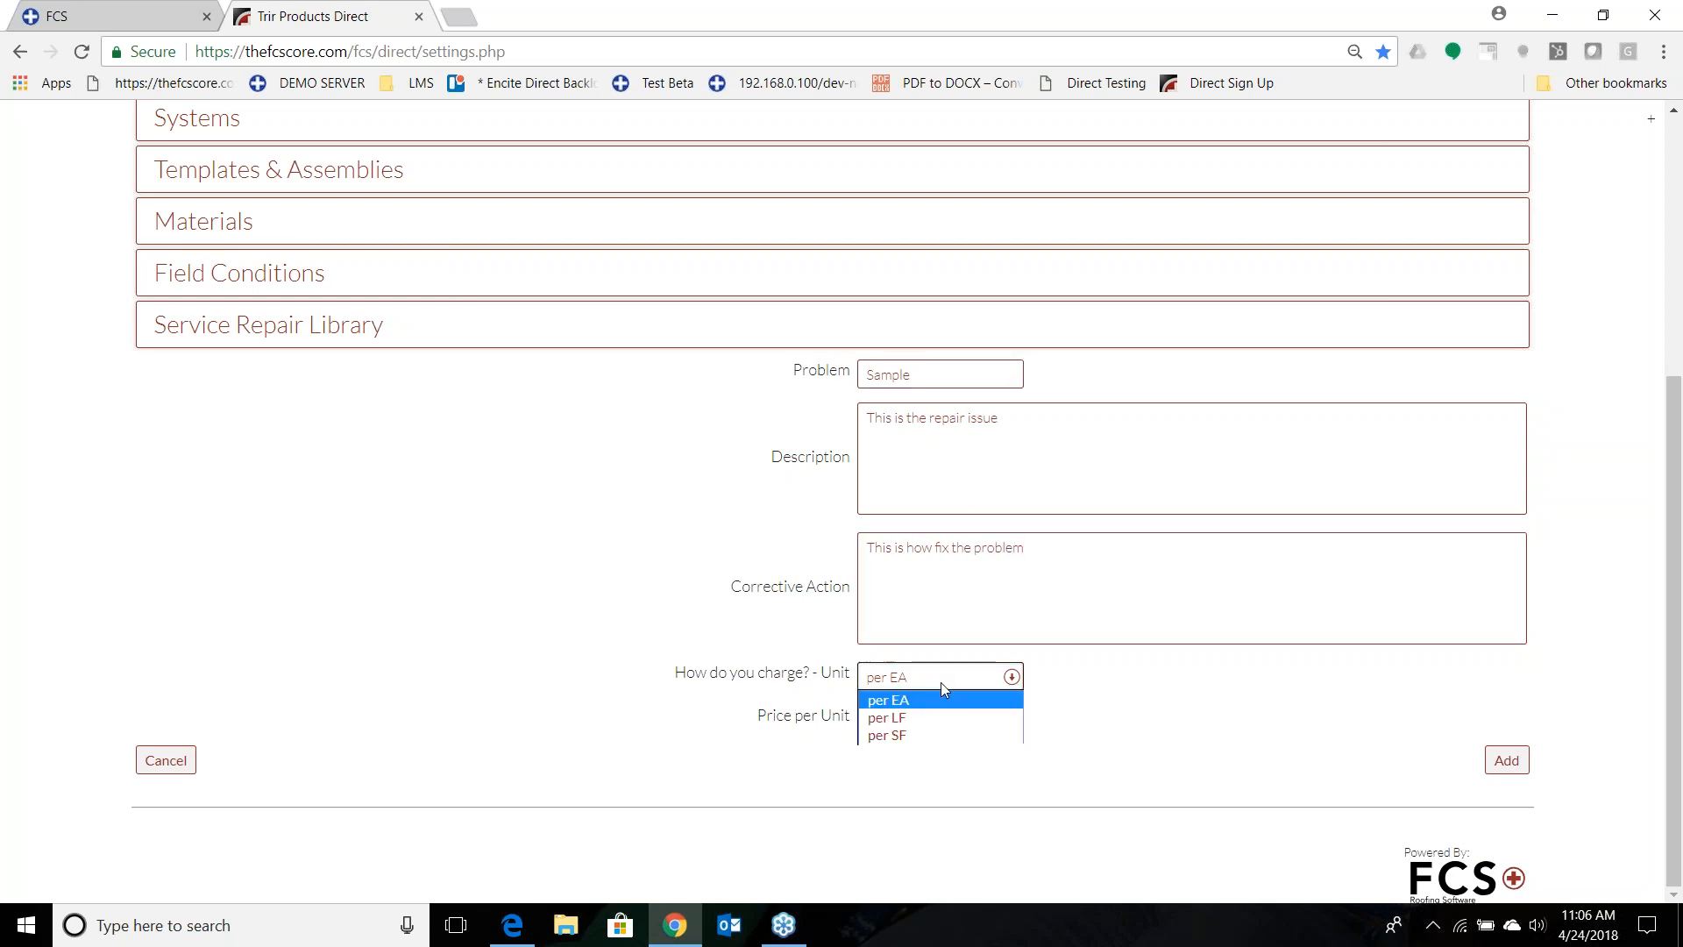
pyautogui.click(942, 698)
pyautogui.click(949, 727)
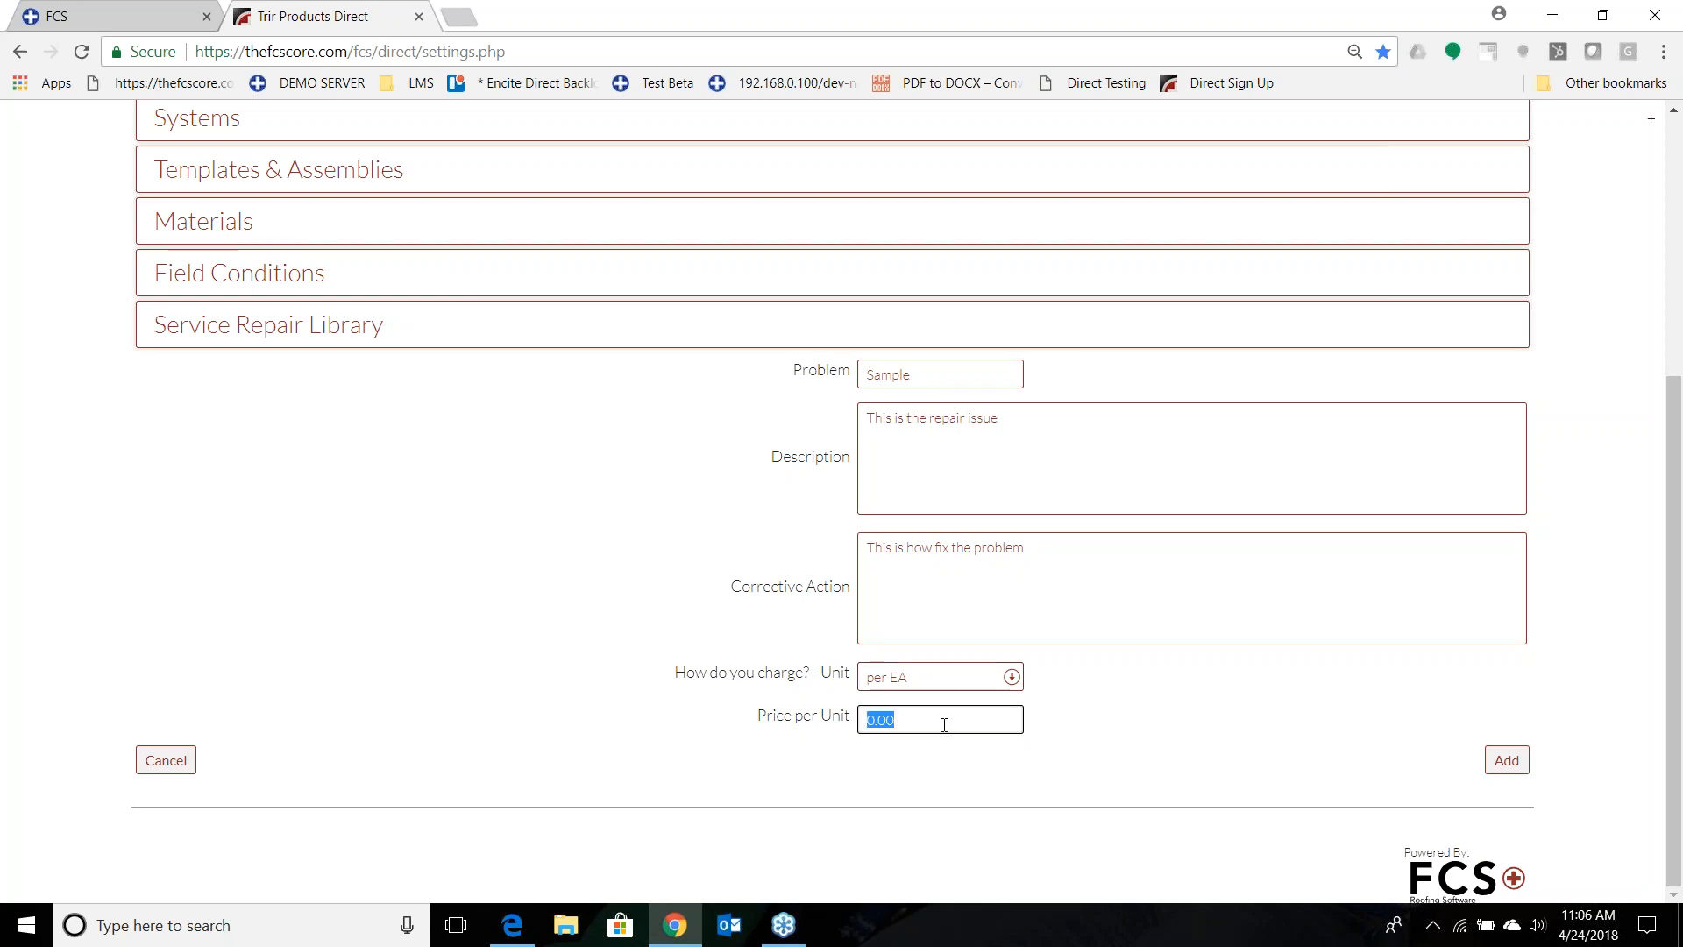
pyautogui.write('125')
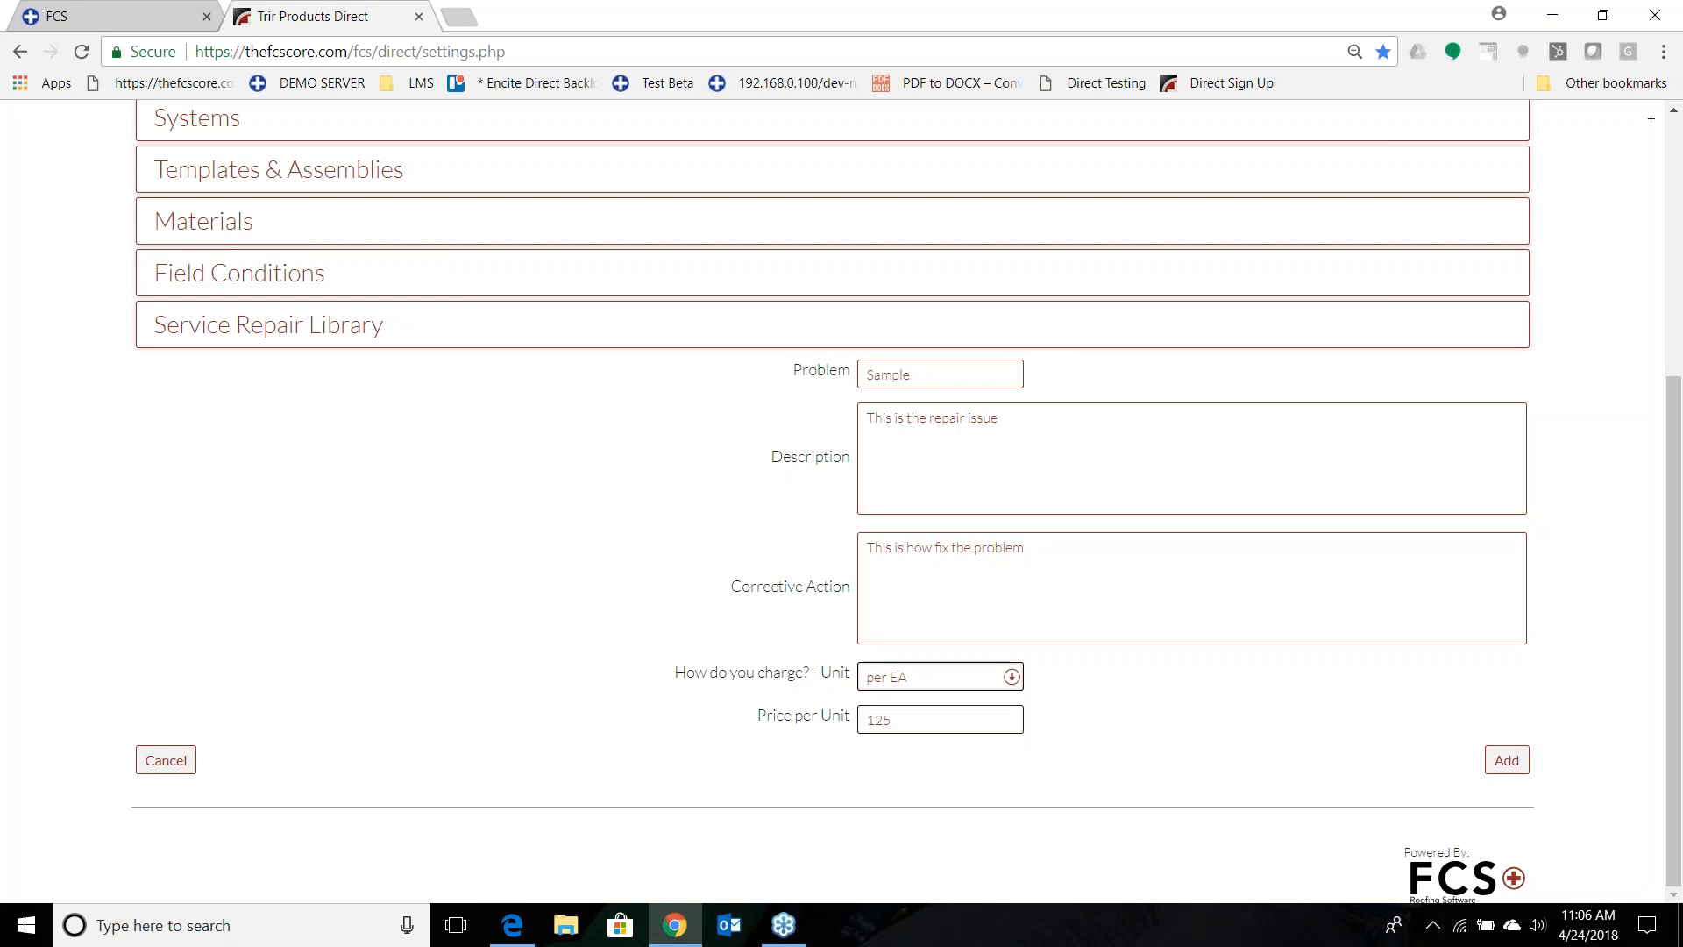
pyautogui.click(1150, 709)
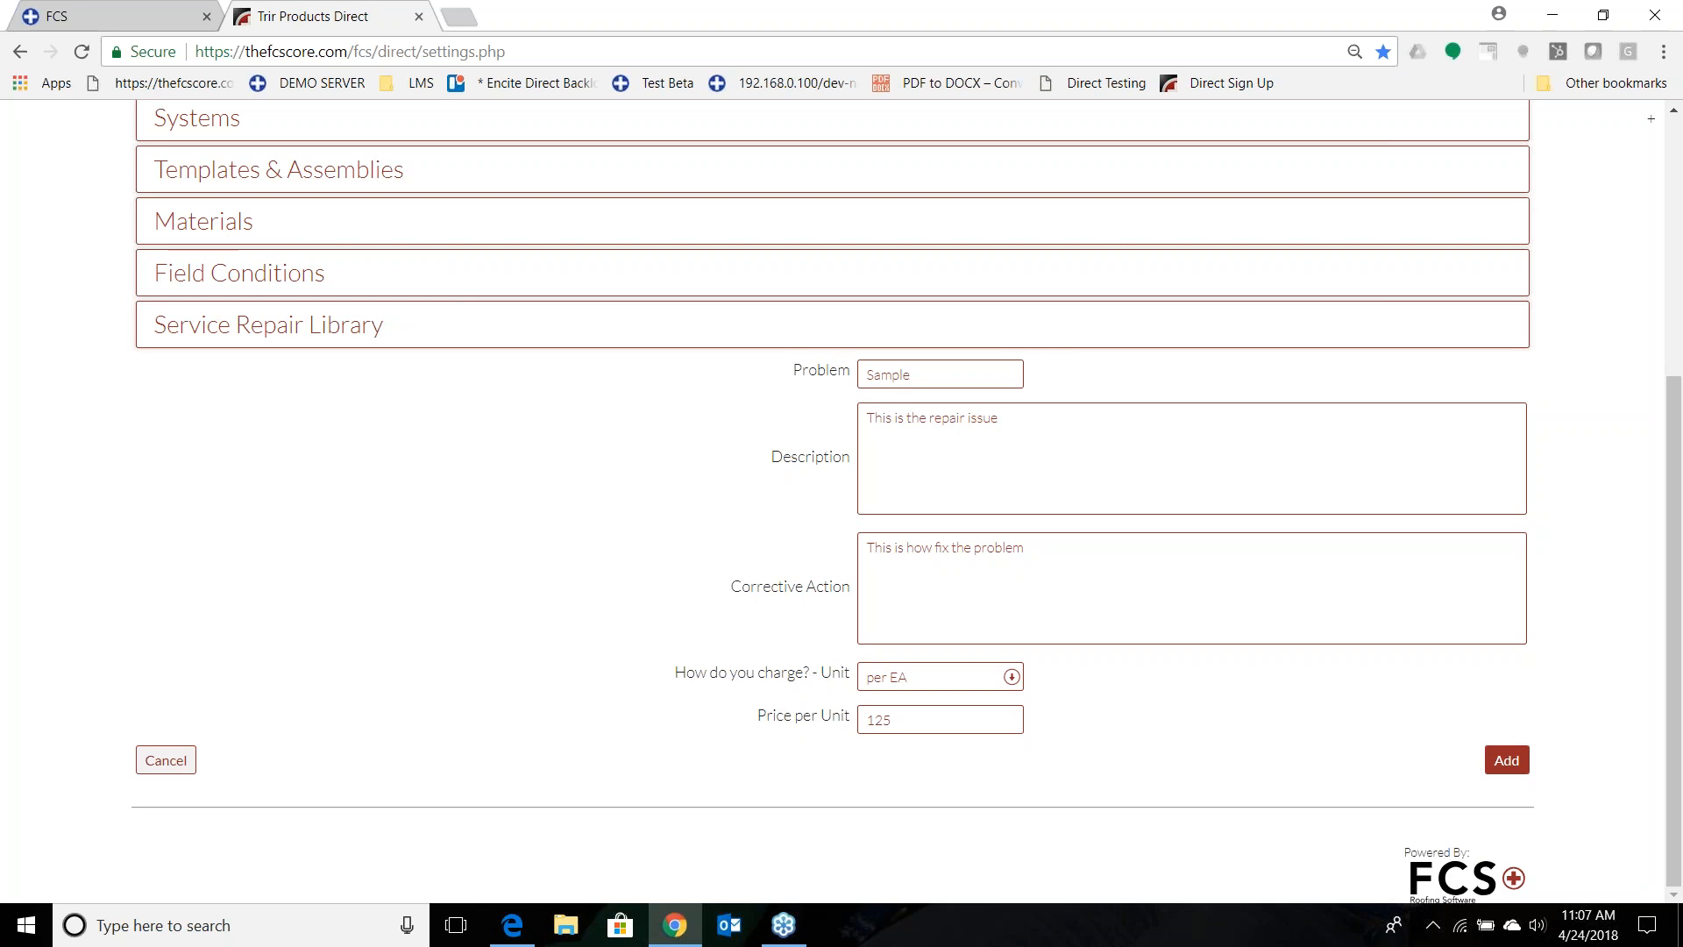
pyautogui.click(1504, 761)
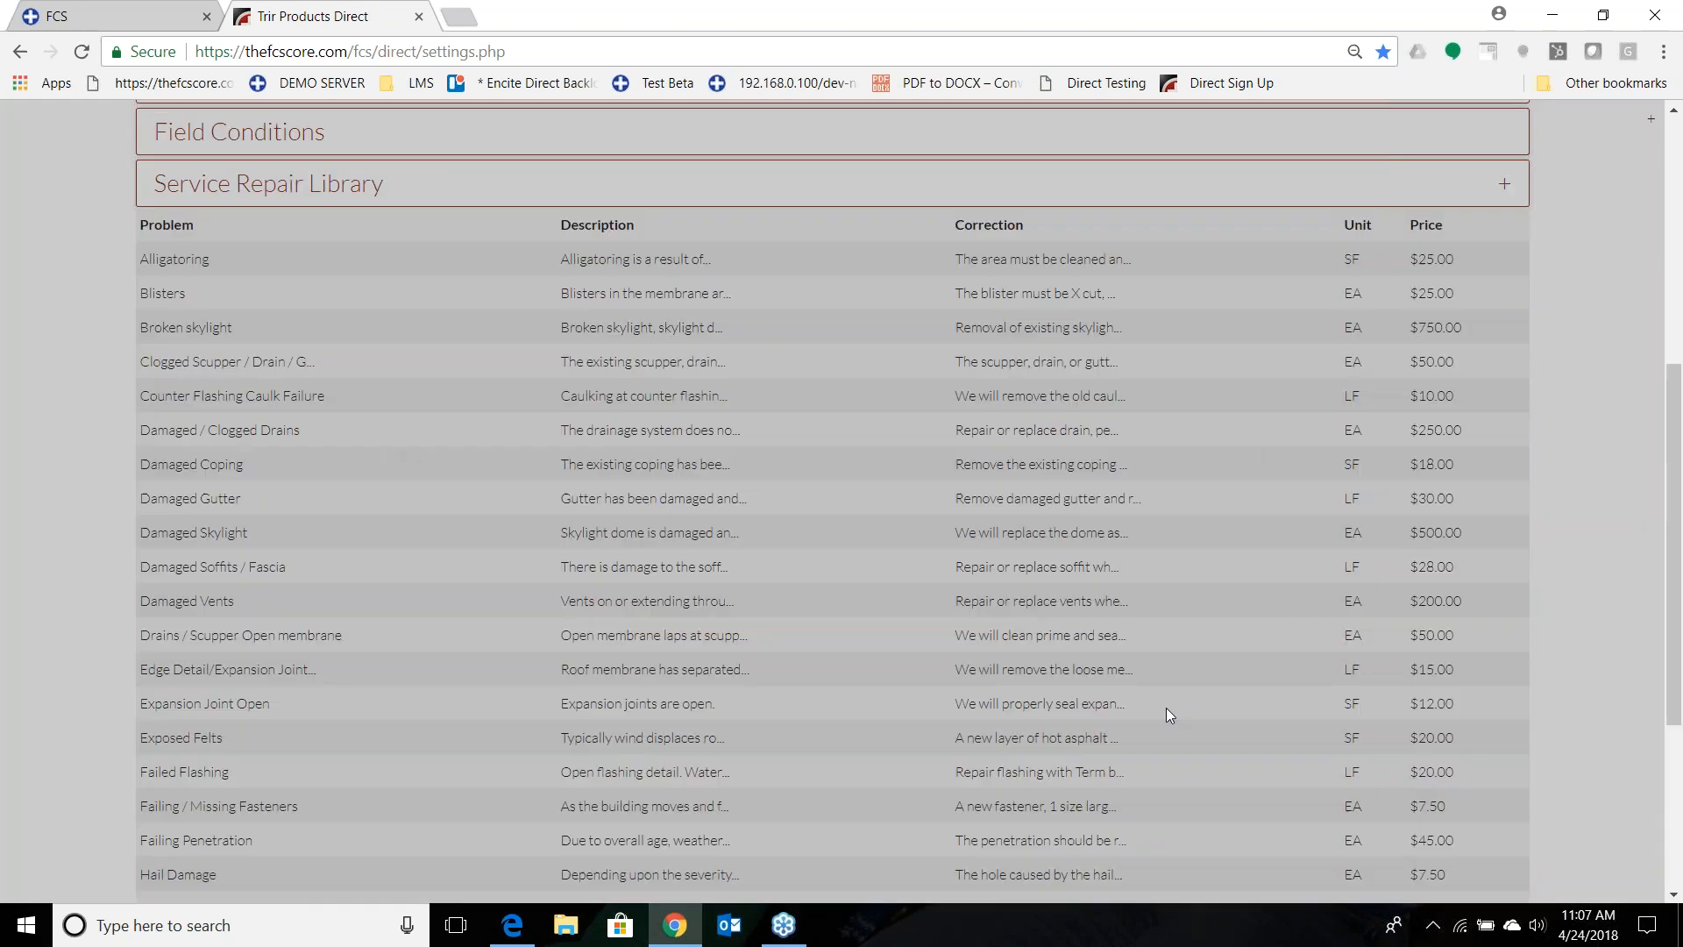
# Reload the settings page and check the details of the Sample entry on the Service Repair Library's second page.
pyautogui.scroll(6, 728, 492)
pyautogui.click(81, 52)
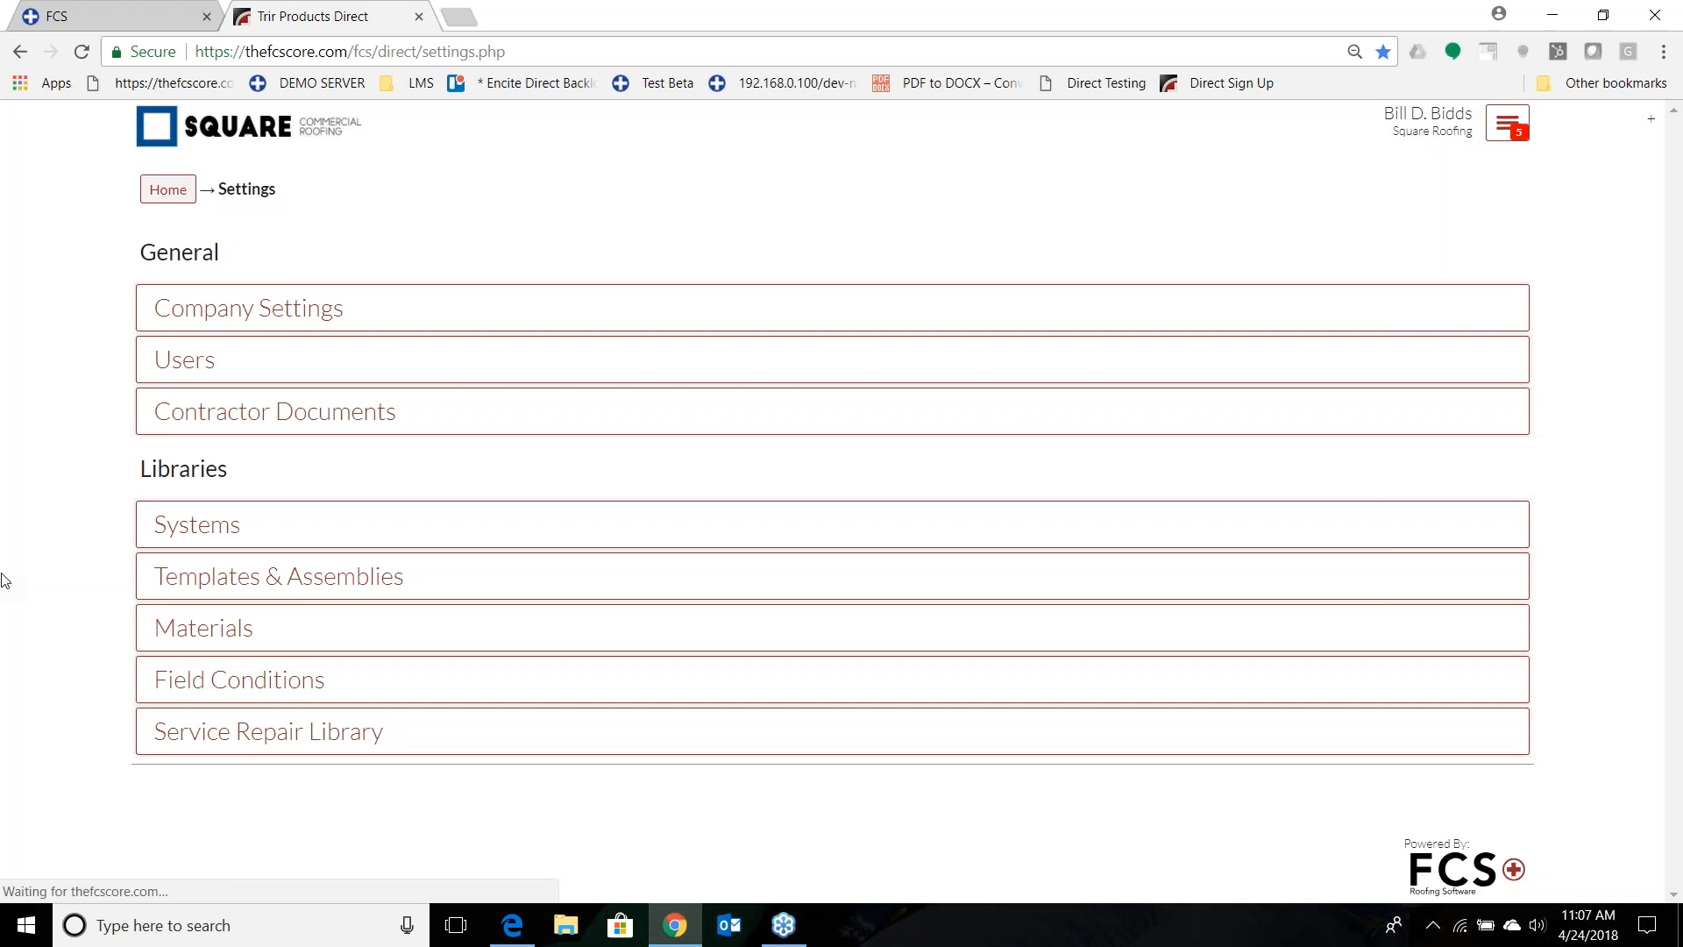
pyautogui.scroll(-3, 77, 732)
pyautogui.scroll(-10, 78, 734)
pyautogui.click(1504, 725)
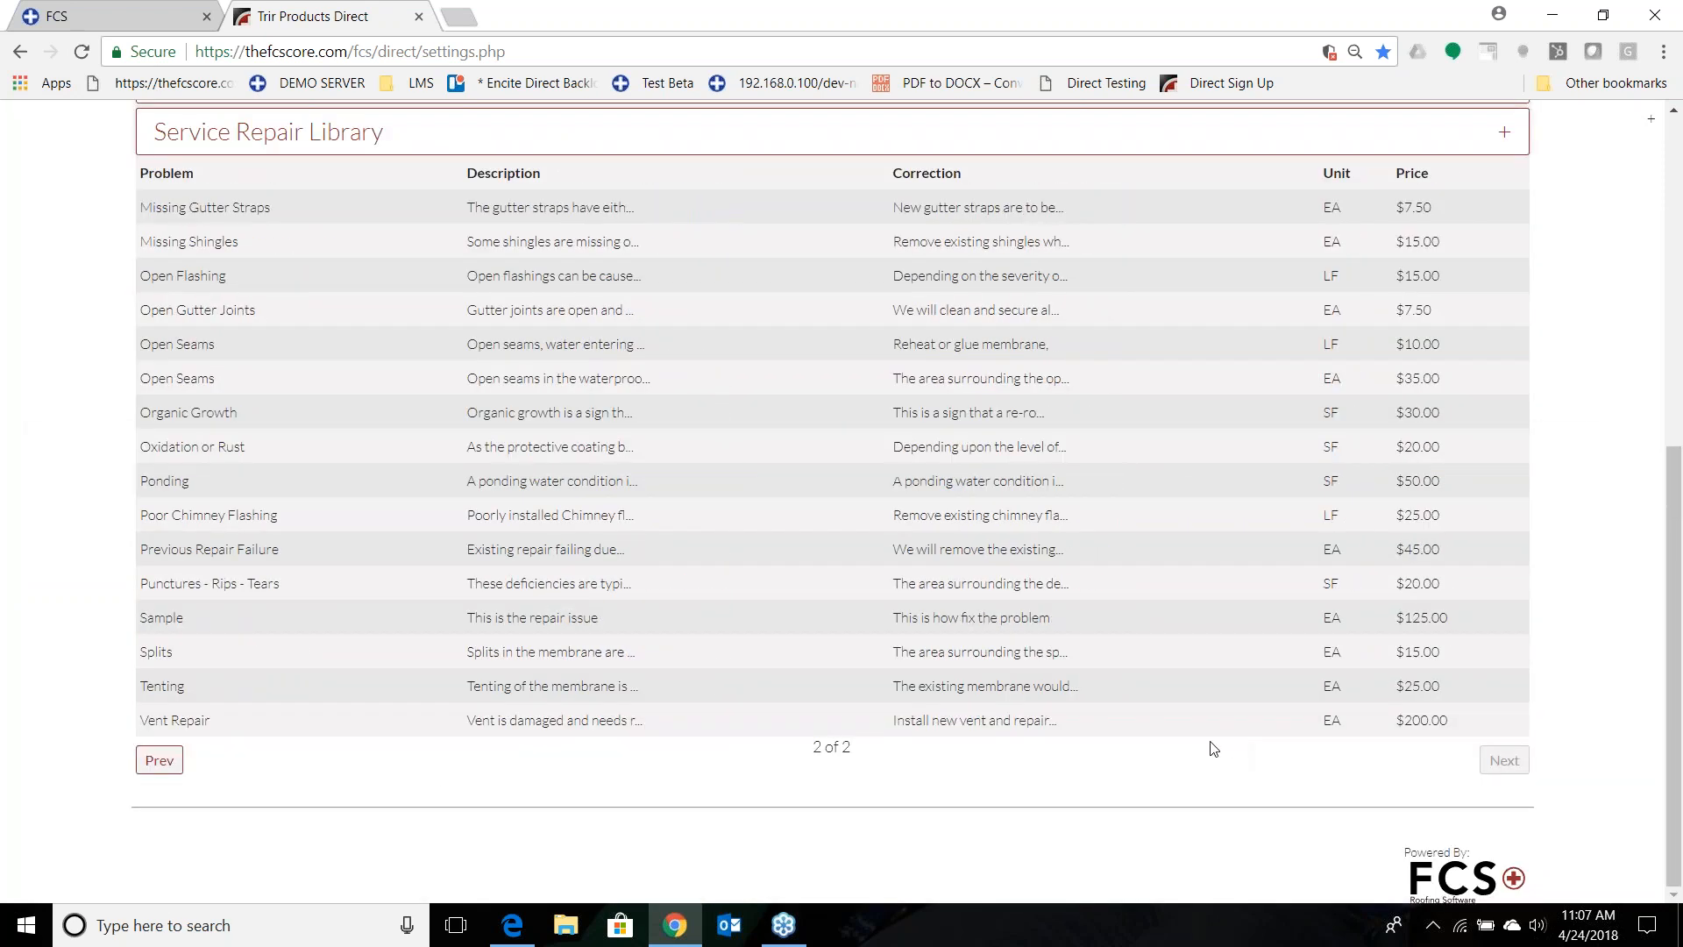
pyautogui.click(266, 621)
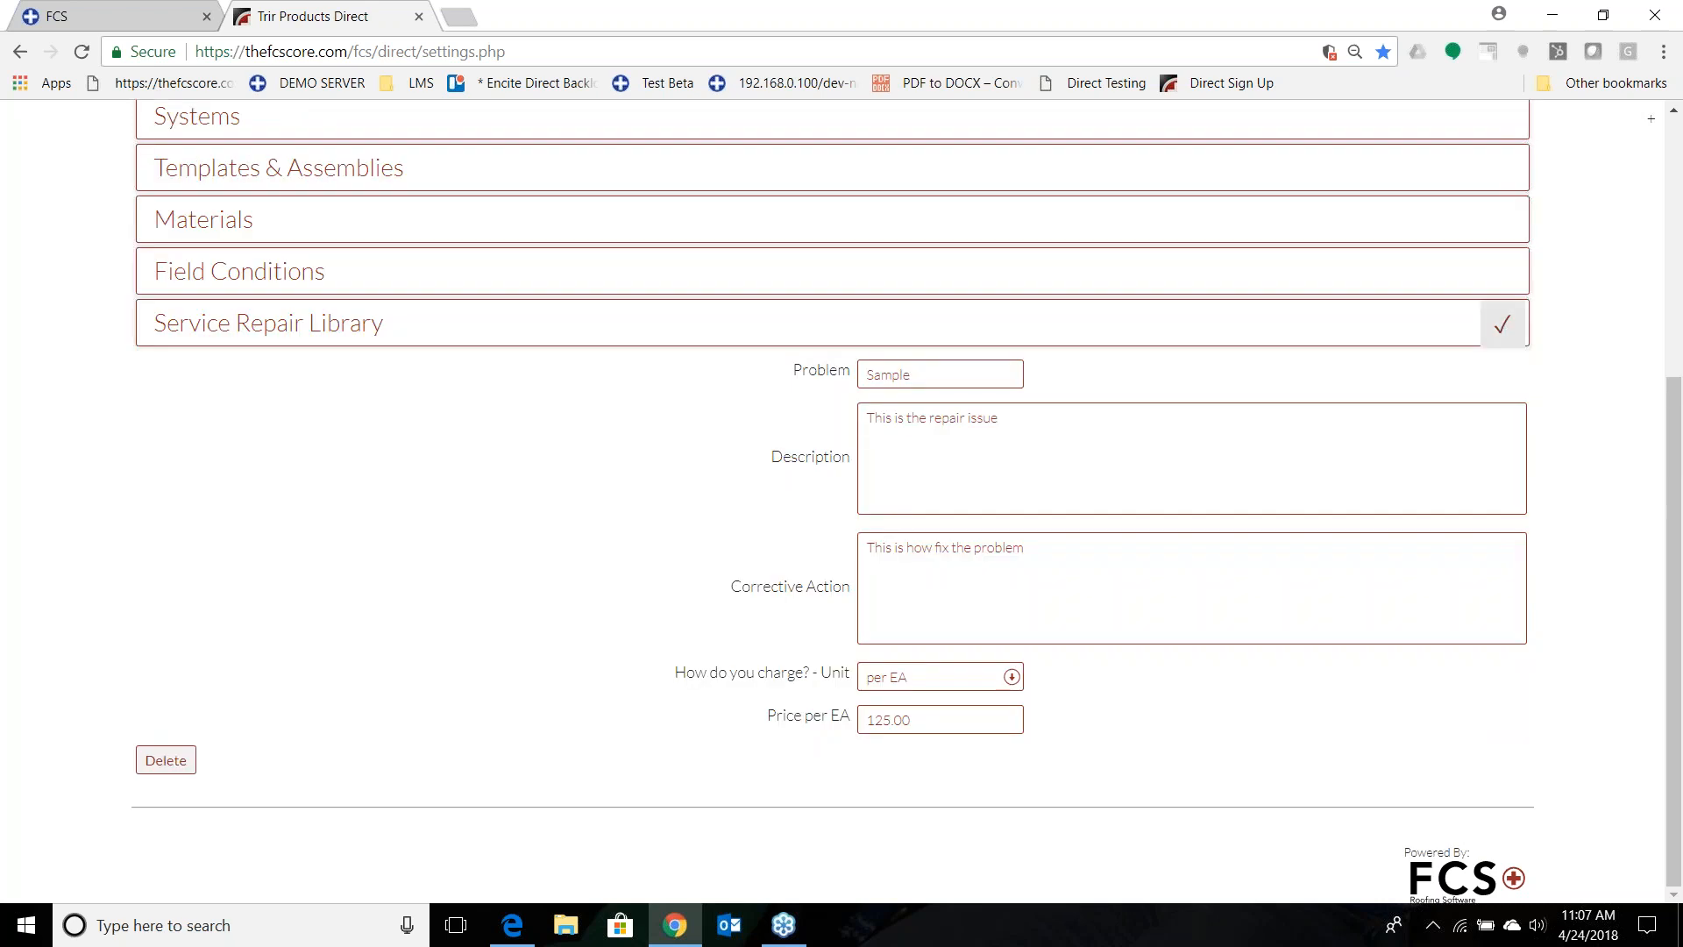
pyautogui.click(1502, 324)
# Start another Service Repair Library entry with the problem "Upgrade Skyligh".
pyautogui.scroll(-1, 43, 658)
pyautogui.scroll(-2, 42, 658)
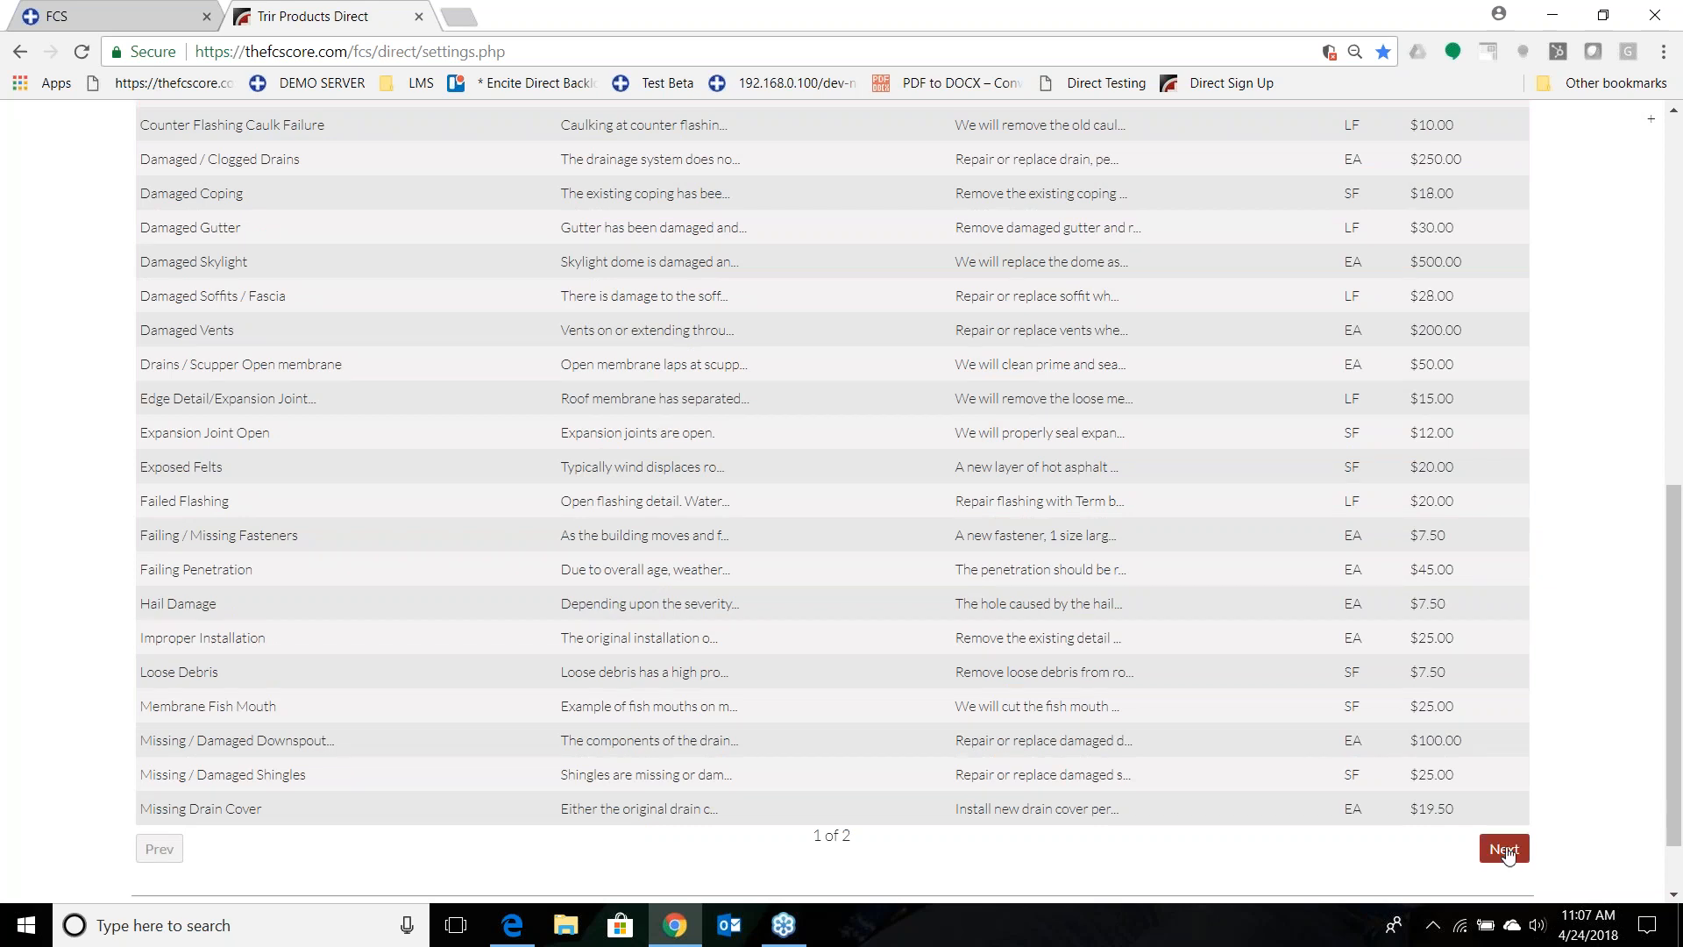
pyautogui.scroll(8, 1482, 745)
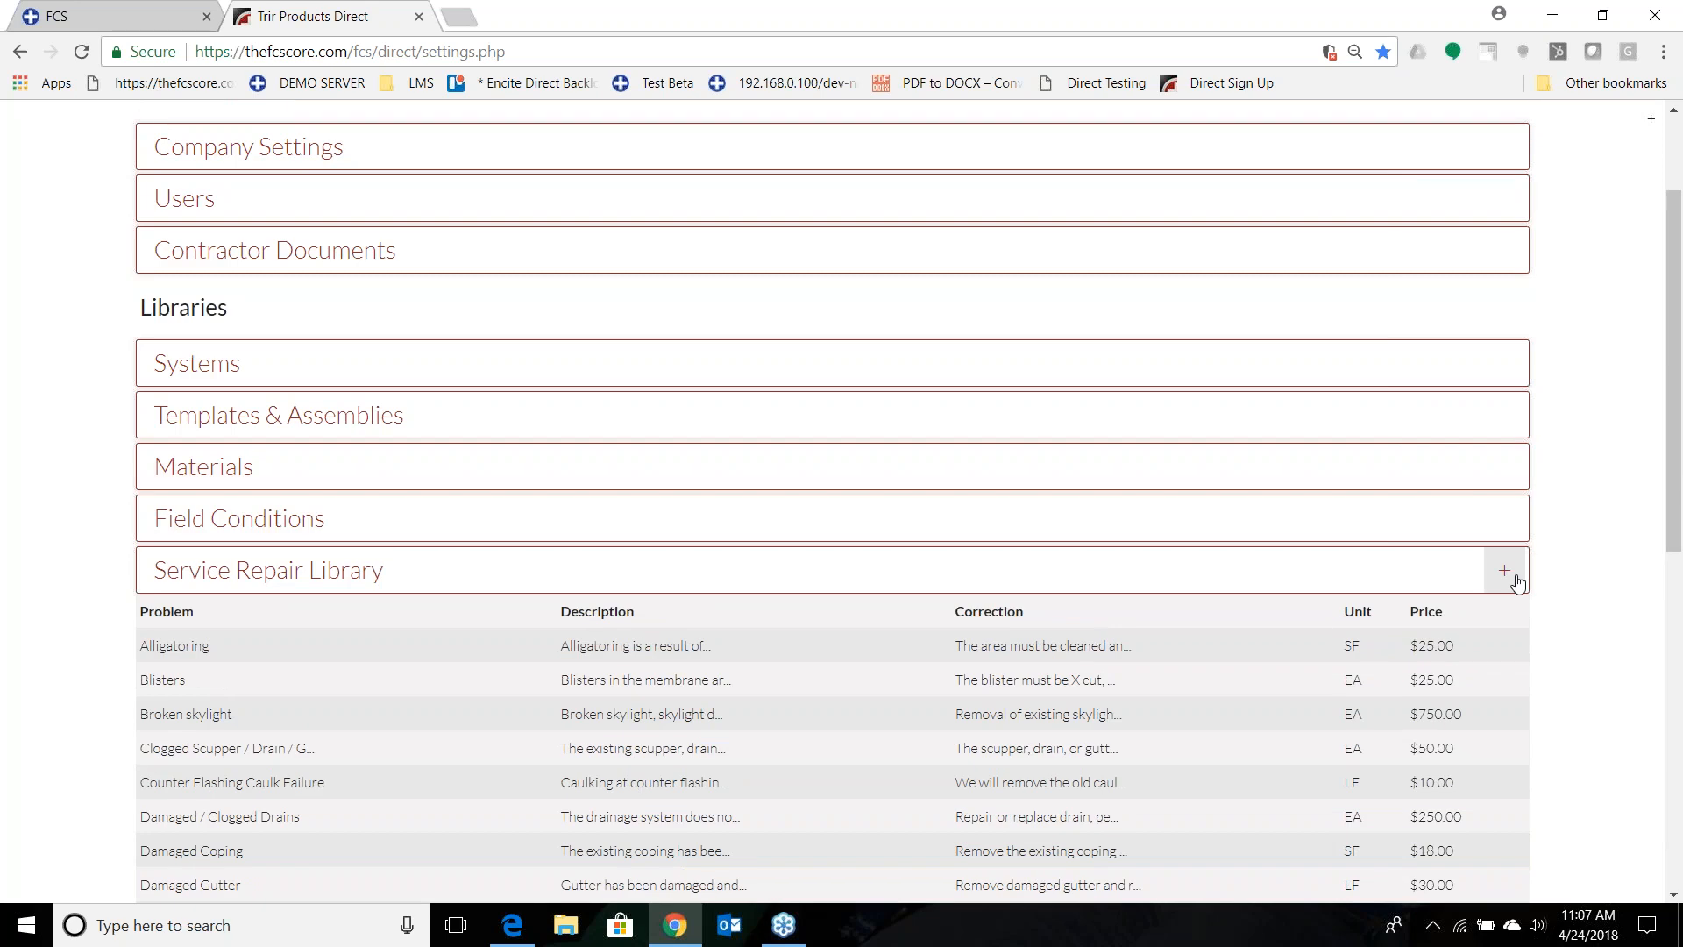
pyautogui.click(1504, 571)
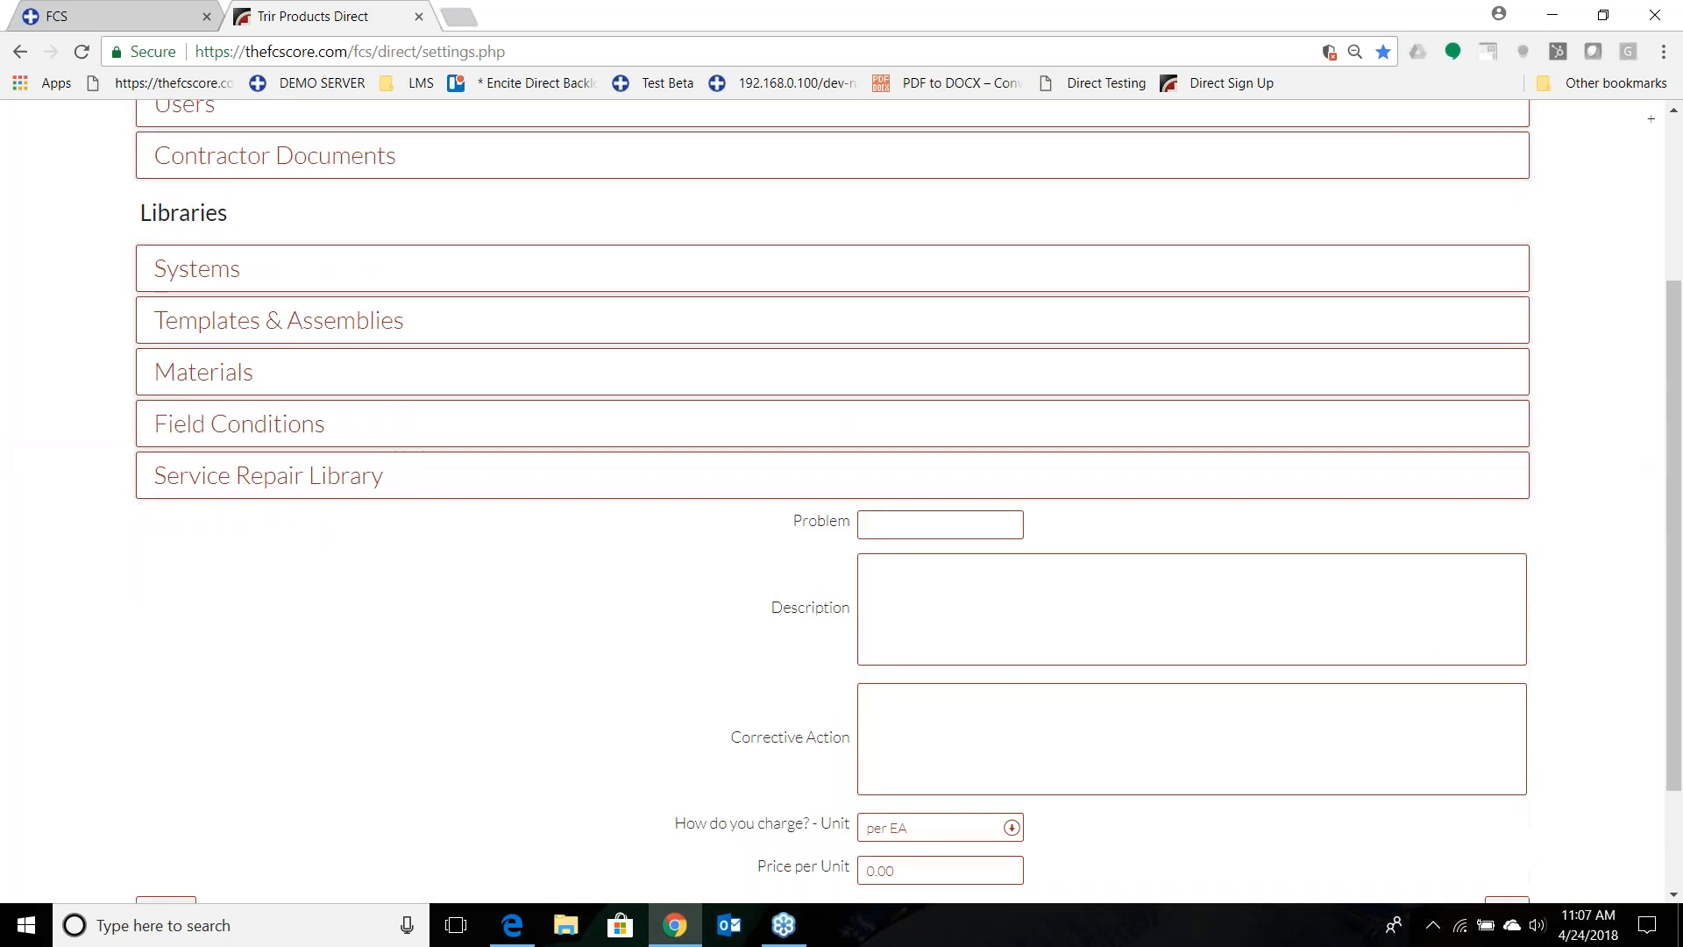
pyautogui.scroll(-2, 935, 459)
pyautogui.click(932, 526)
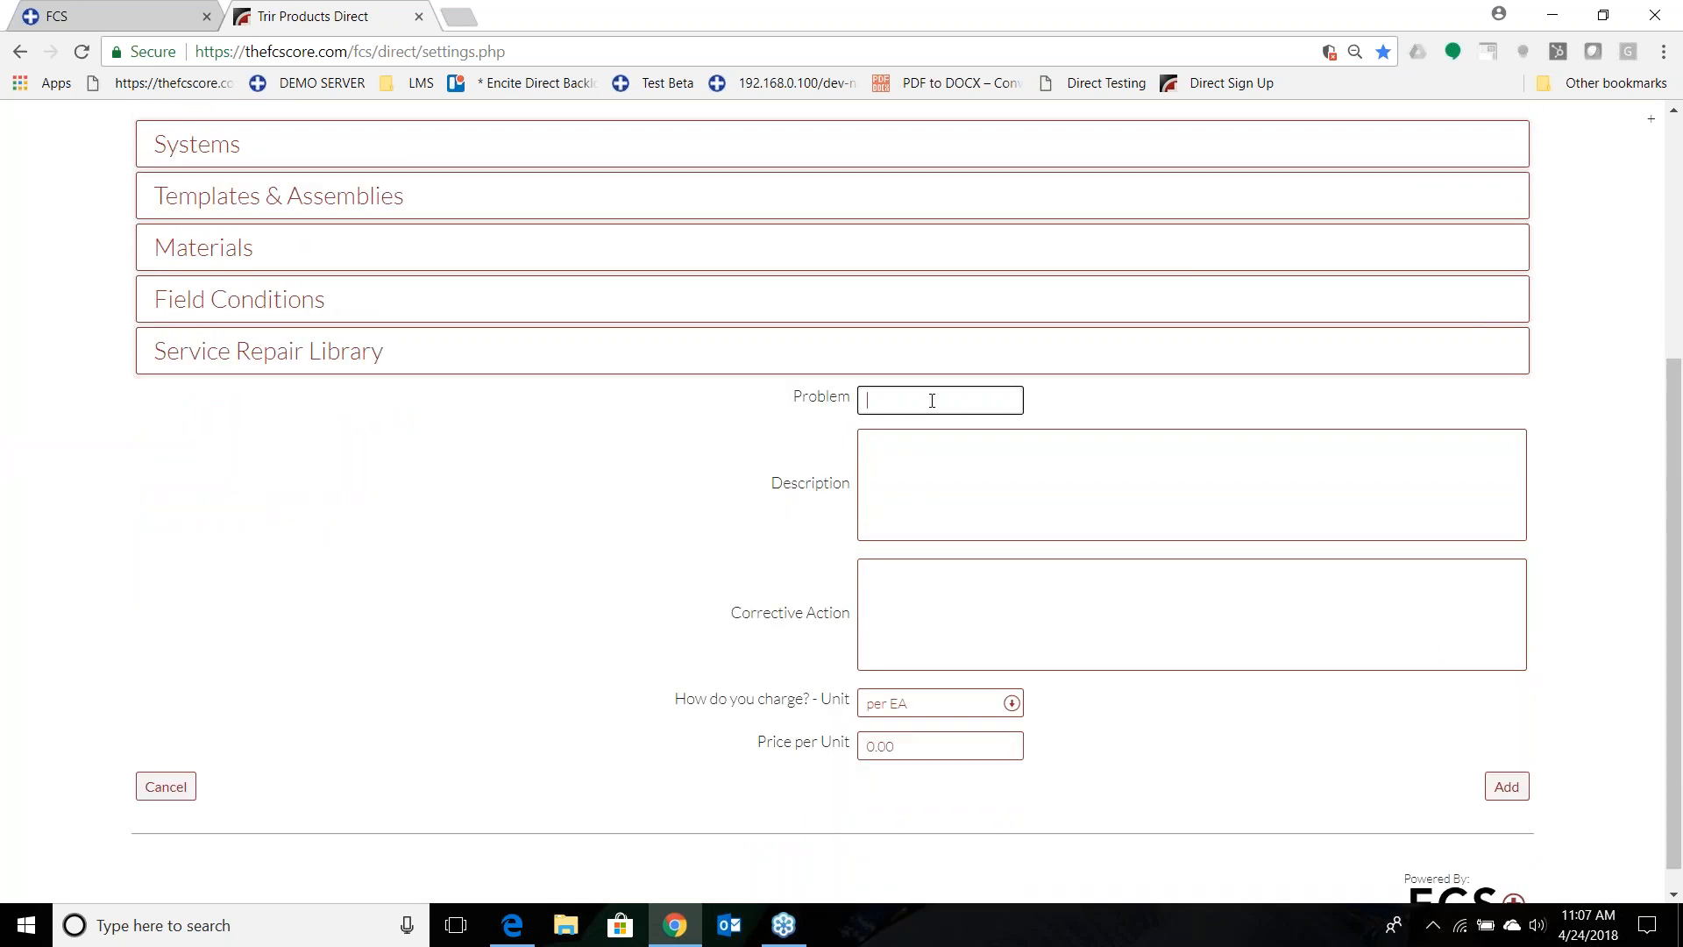
pyautogui.write('Upgra')
pyautogui.press('capslock')
pyautogui.write('D')
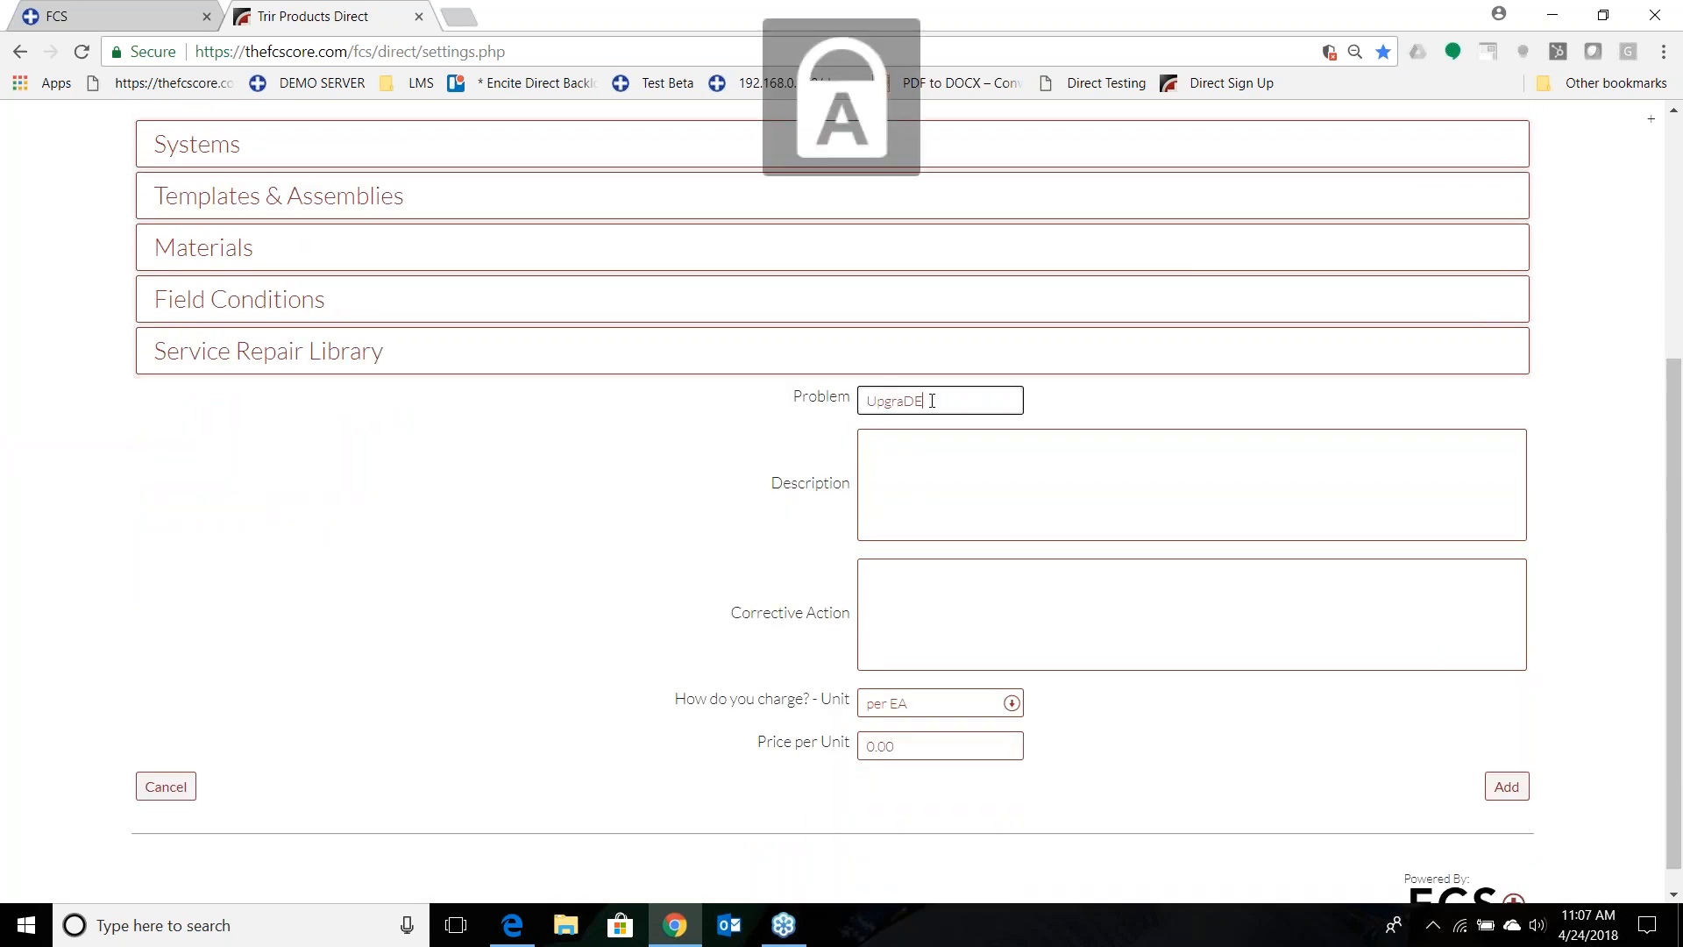
pyautogui.press('BackSpace')
pyautogui.press('capslock')
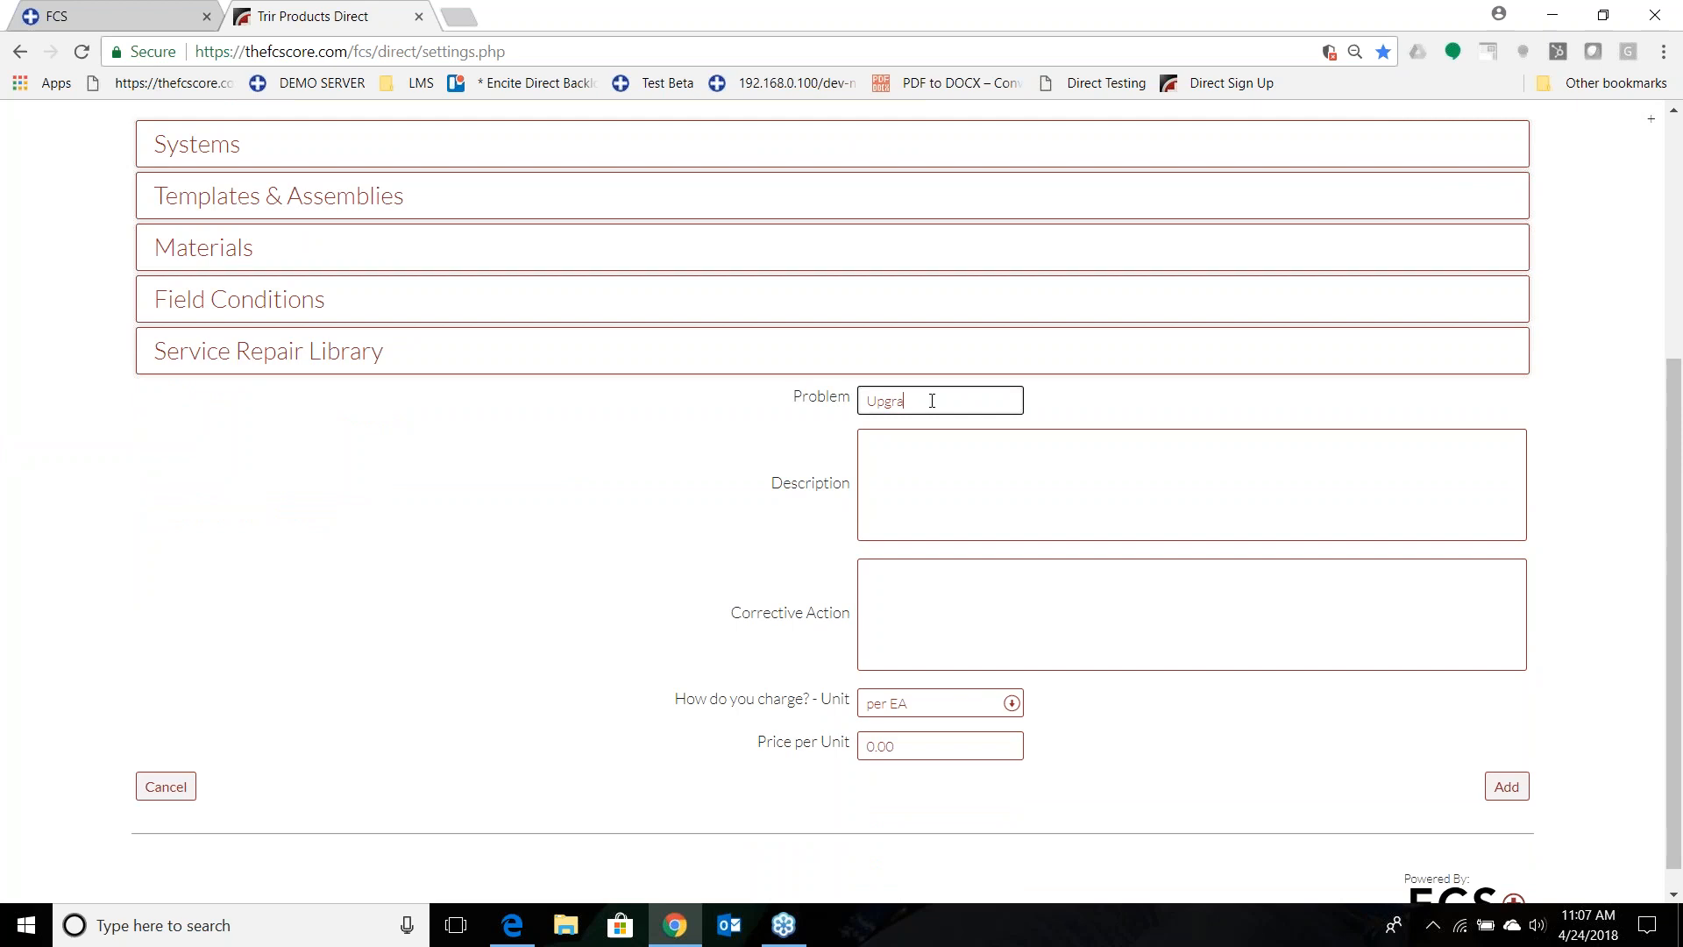
pyautogui.write('de Skyligh')
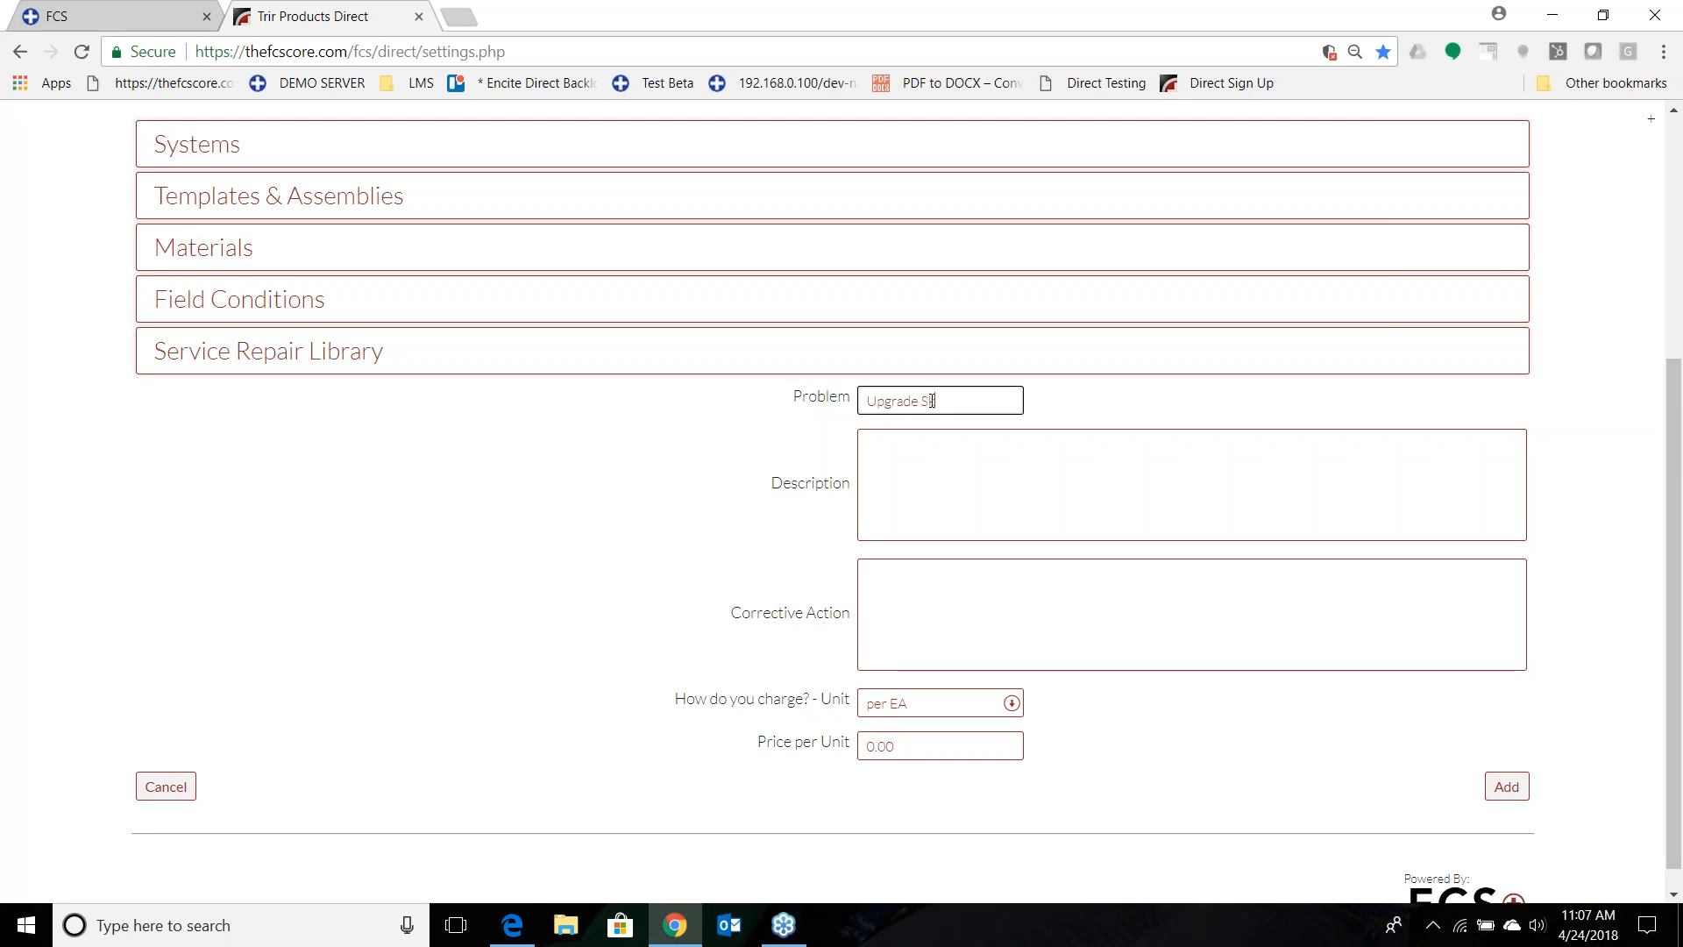
# Describe the skylight upgrade entry as "Add new skylight to roof".
pyautogui.press('Tab')
pyautogui.write('Add new skly')
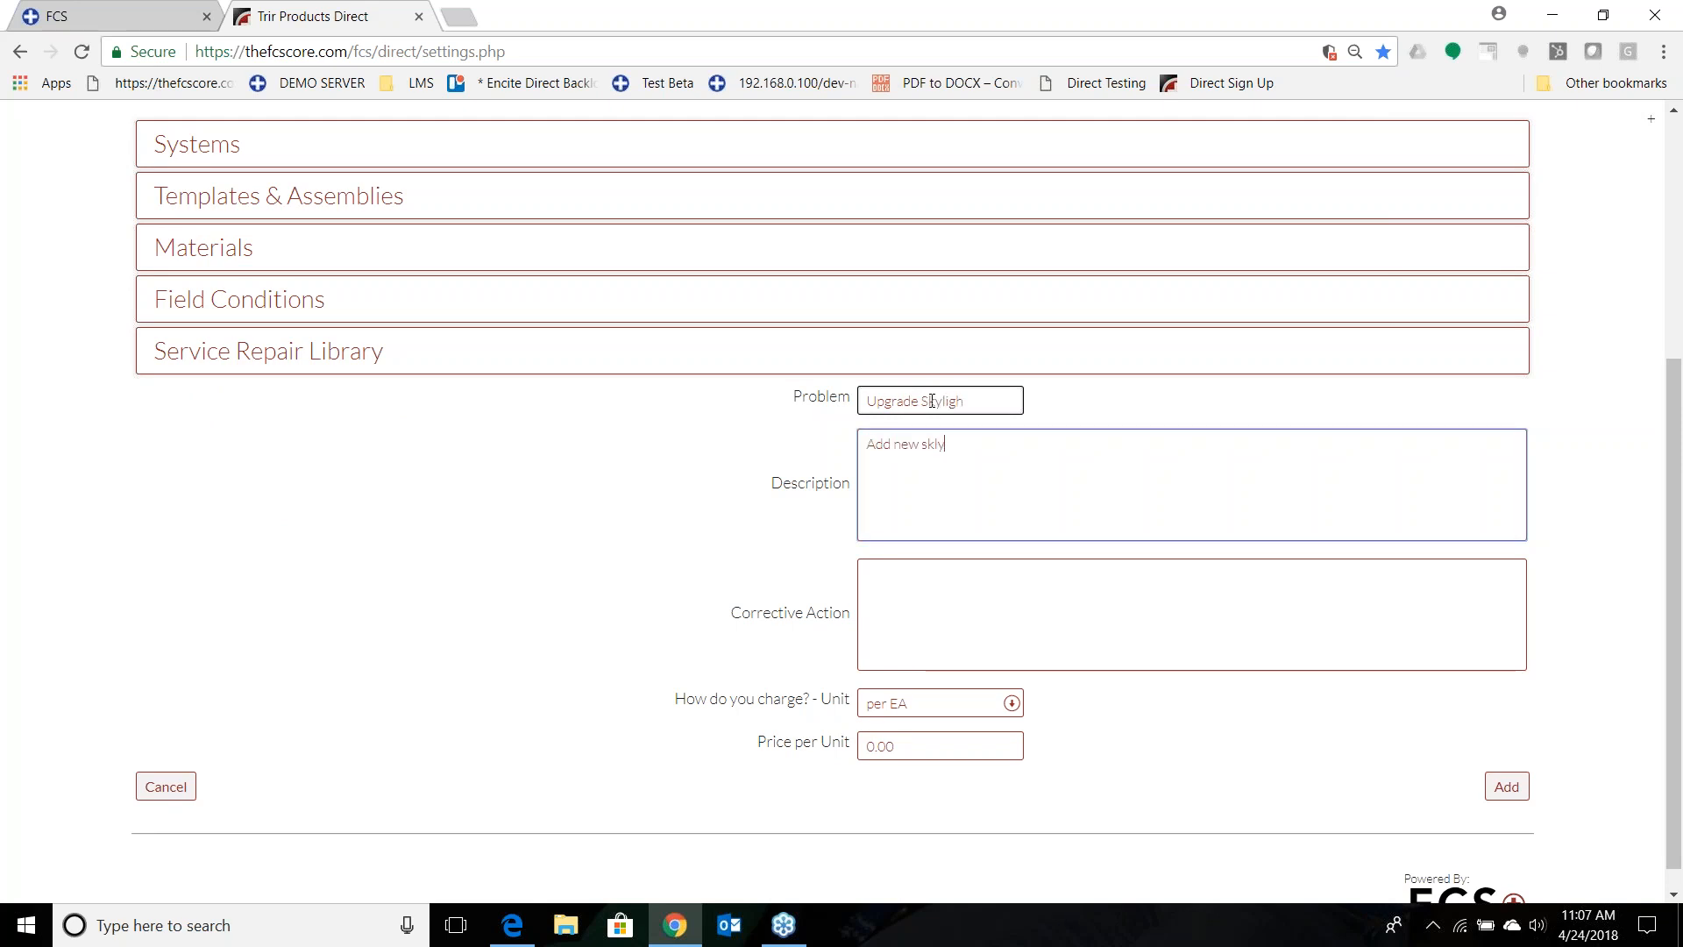
pyautogui.press('BackSpace')
pyautogui.write('light to roof')
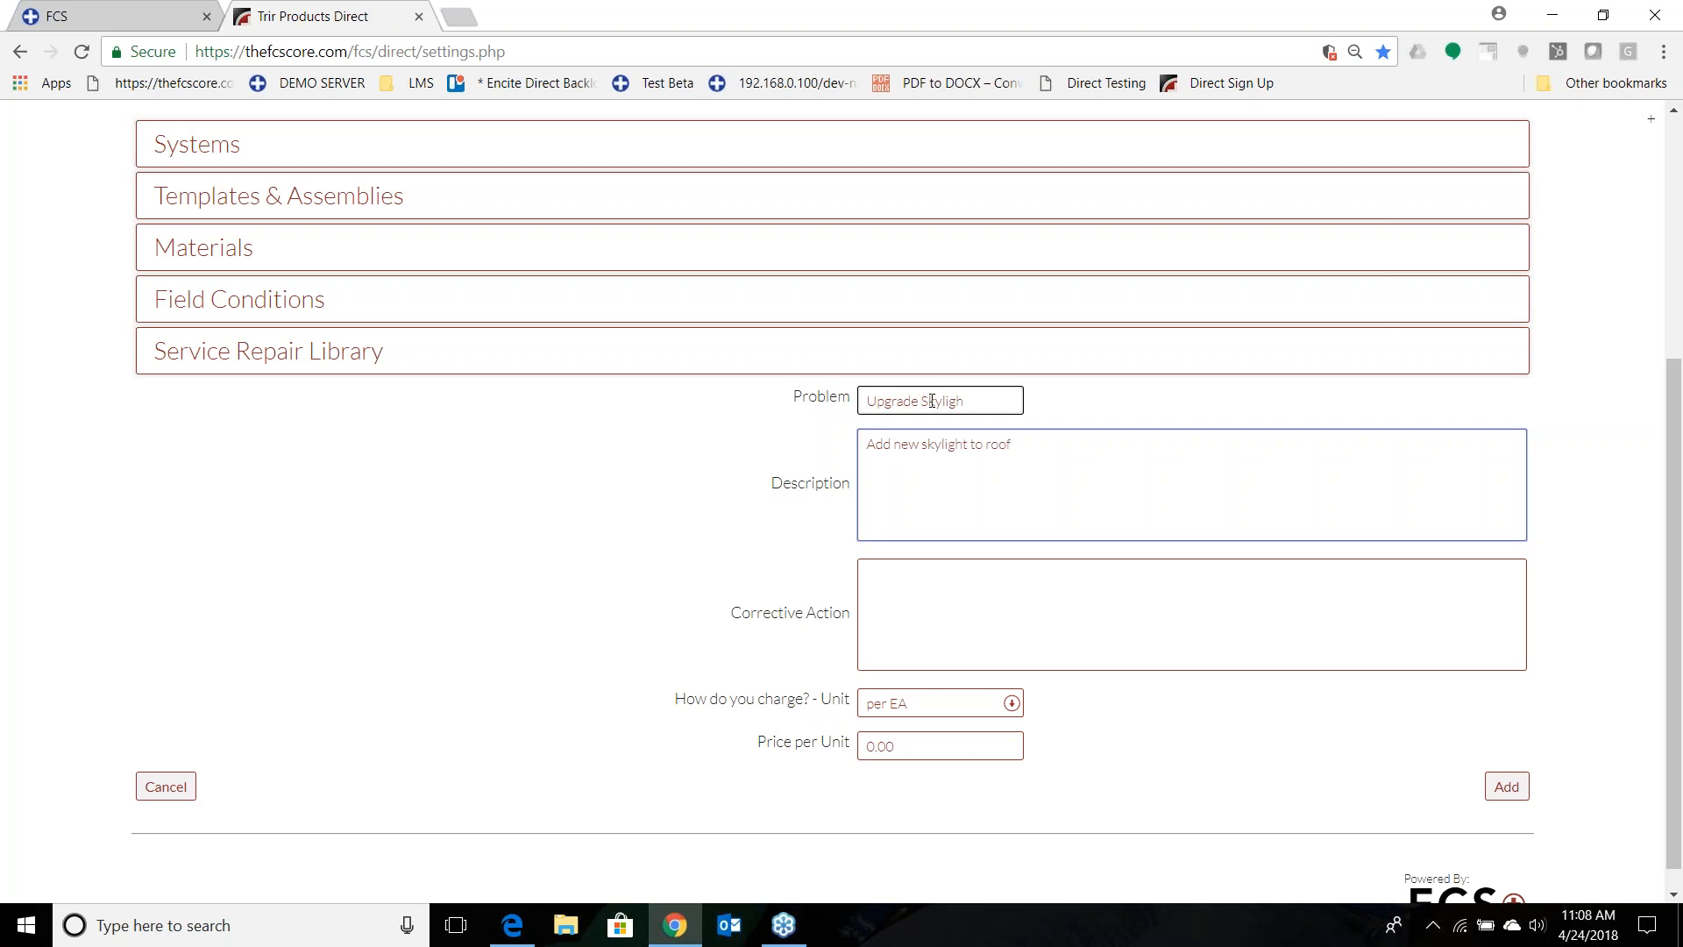
# Enter "Added new skylight to roof to enhance the natural light in the room" as the skylight entry's corrective action.
pyautogui.click(993, 636)
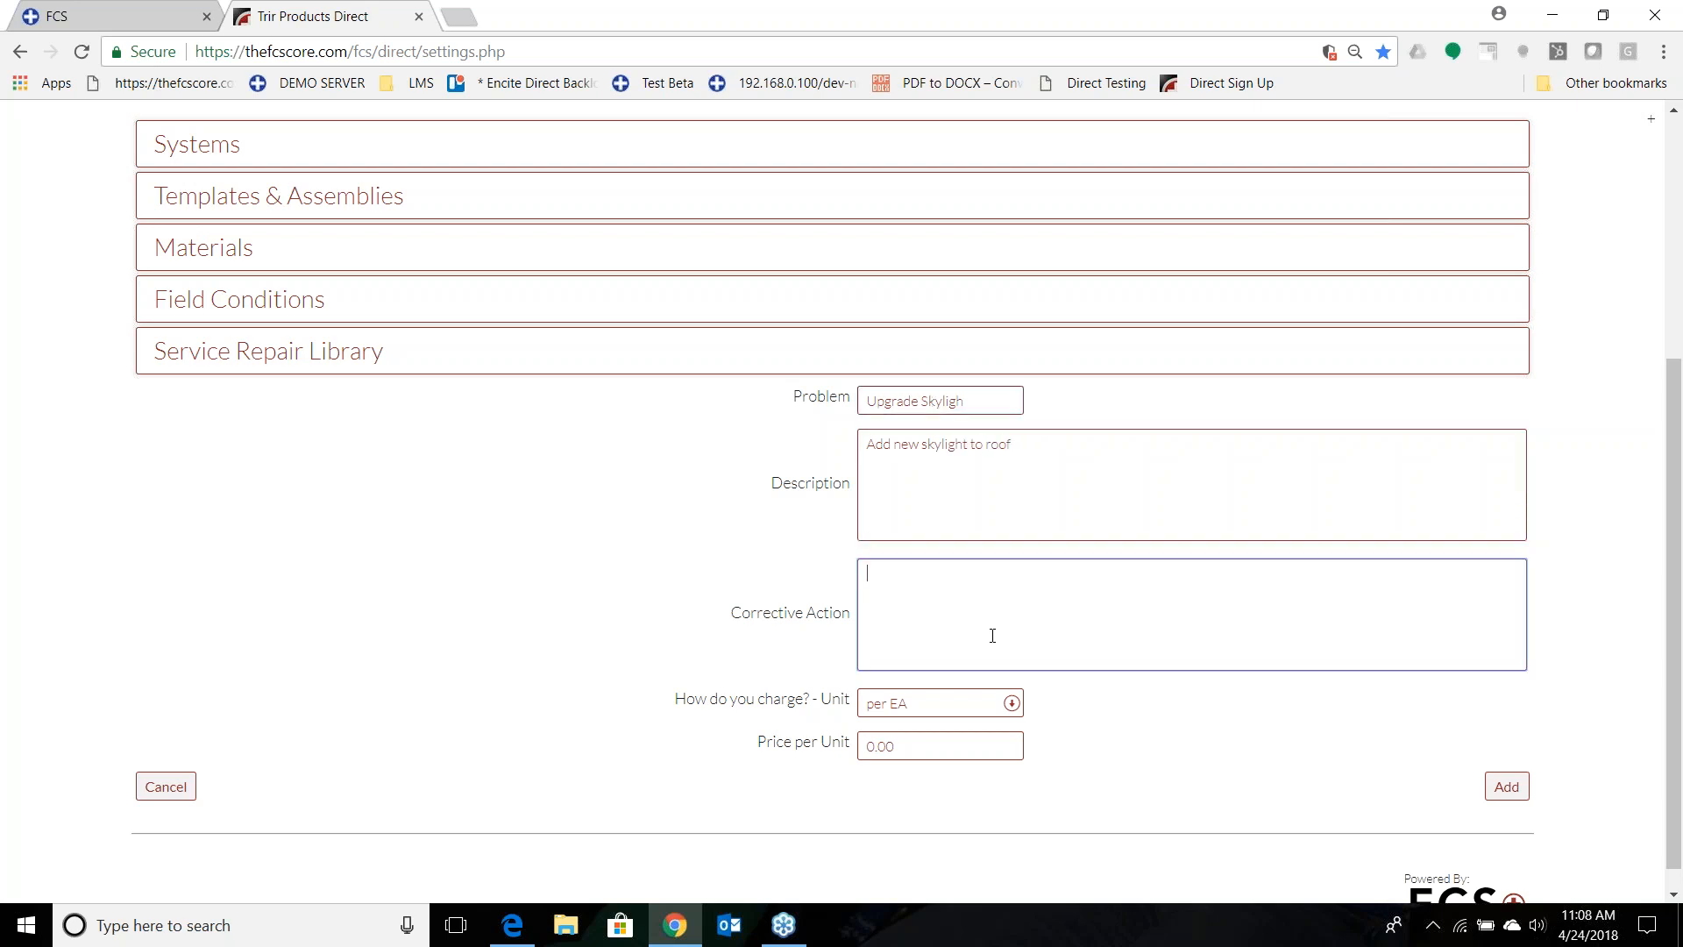
pyautogui.write('Added new skylight ot')
pyautogui.press('BackSpace')
pyautogui.write('to roof to enhance the natur')
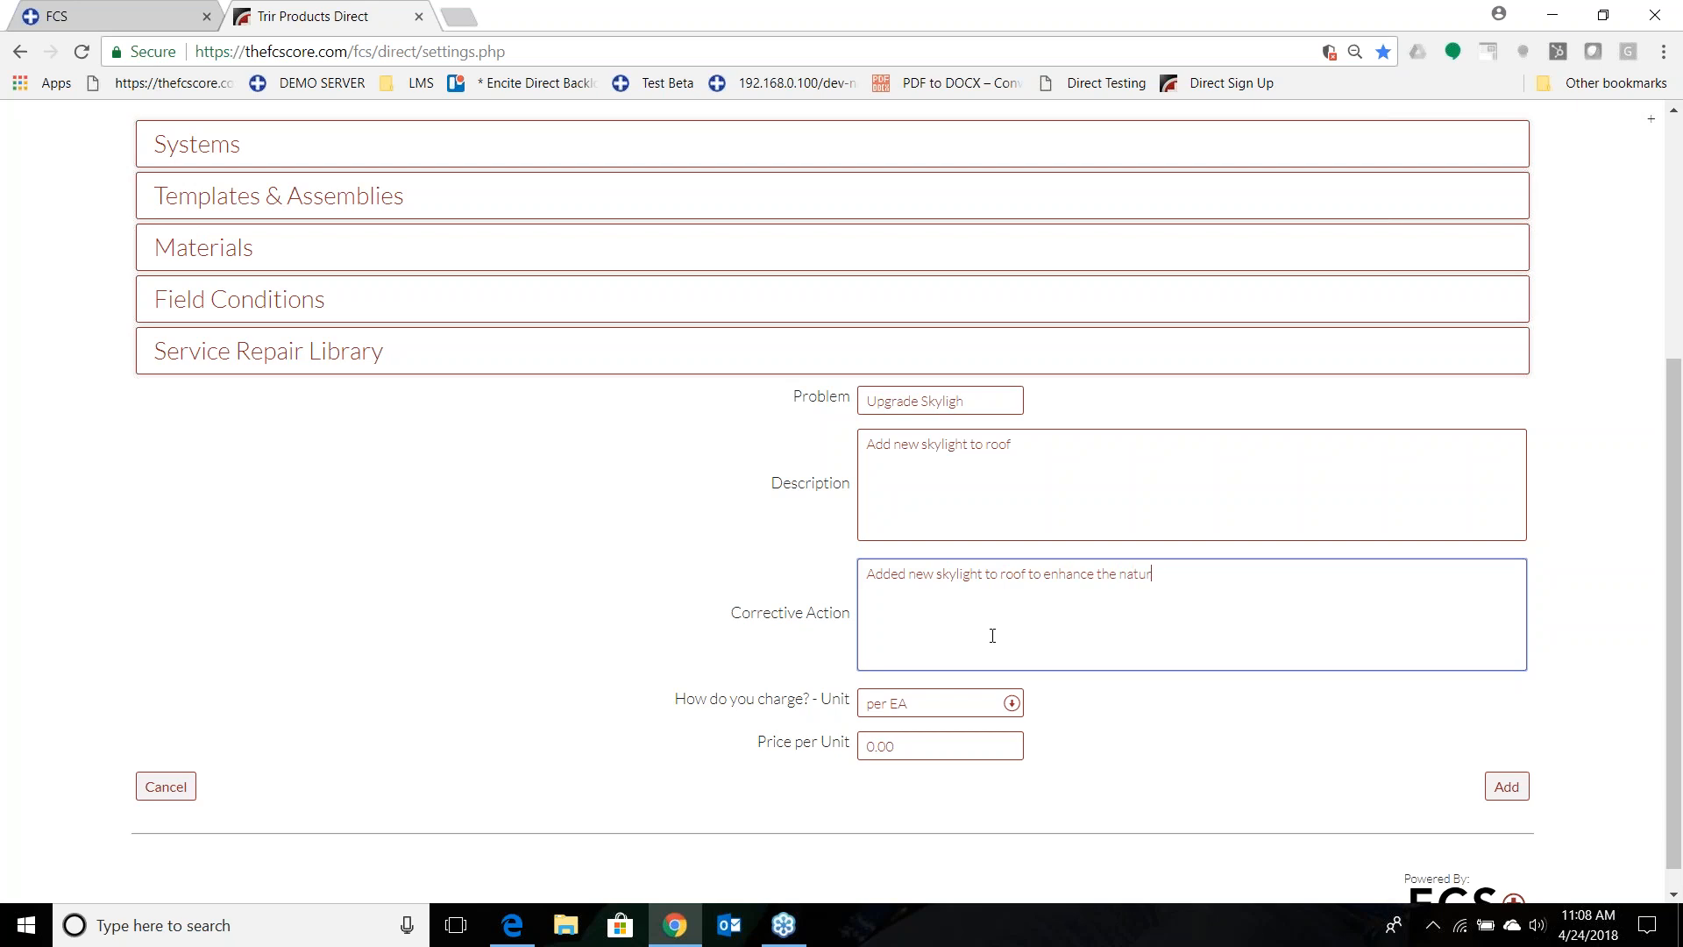
pyautogui.write('al light in the room')
# Set the skylight entry's price per unit to 850.00 and add it to the library.
pyautogui.click(956, 748)
pyautogui.write('850.00')
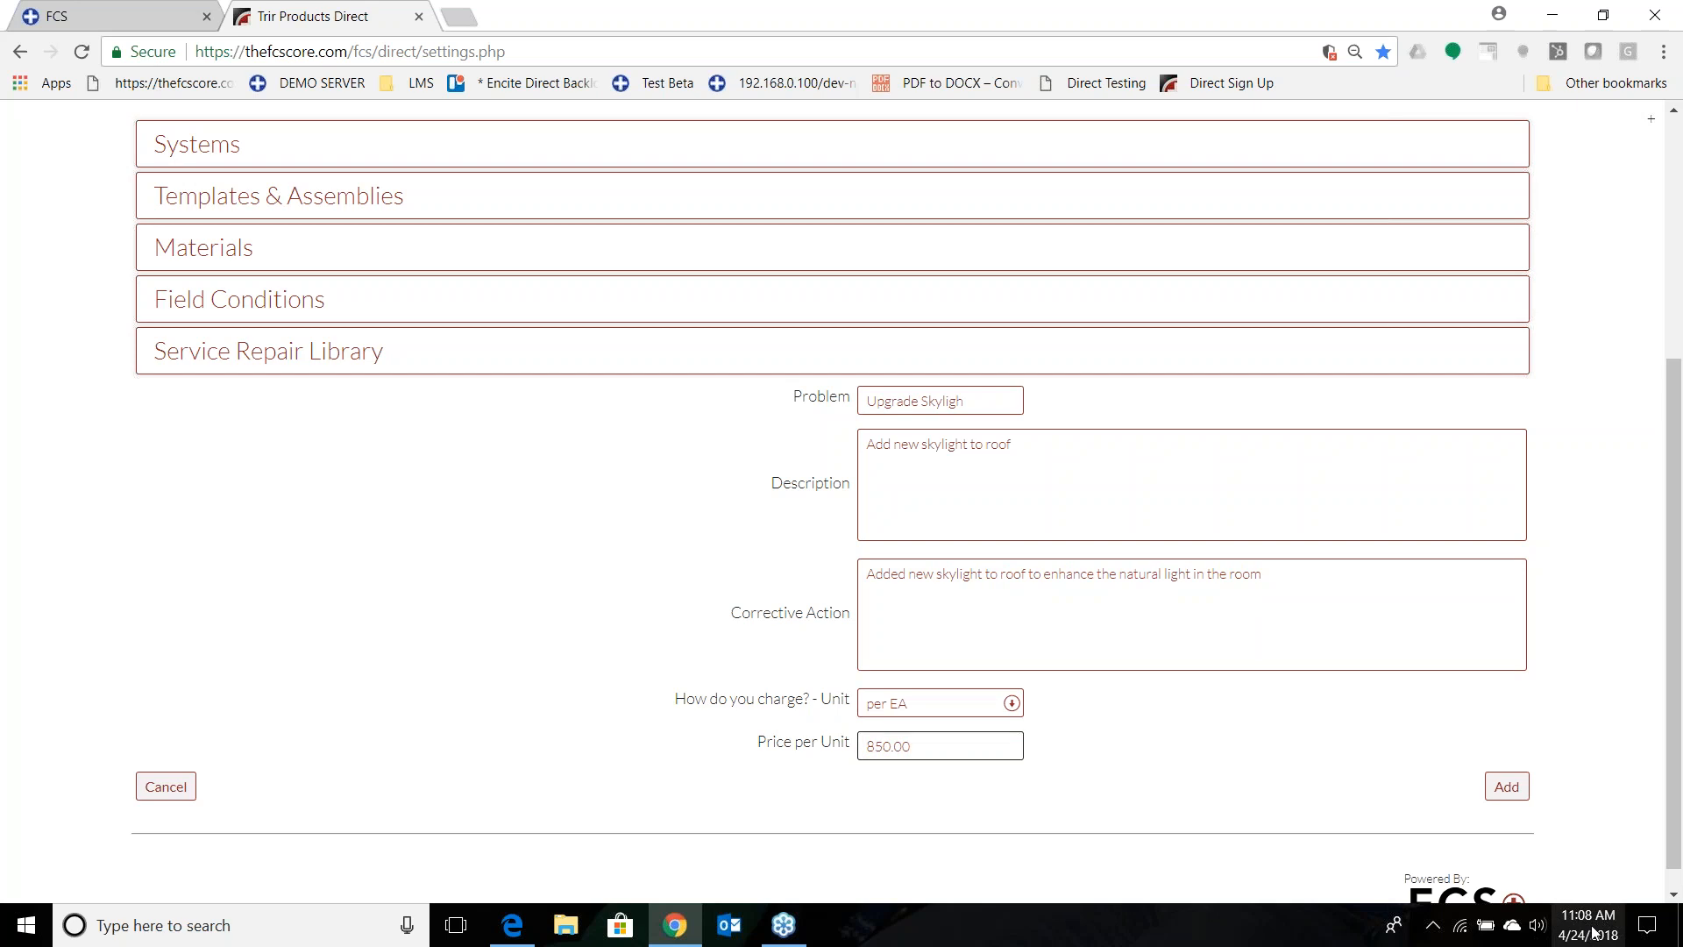
pyautogui.click(1505, 788)
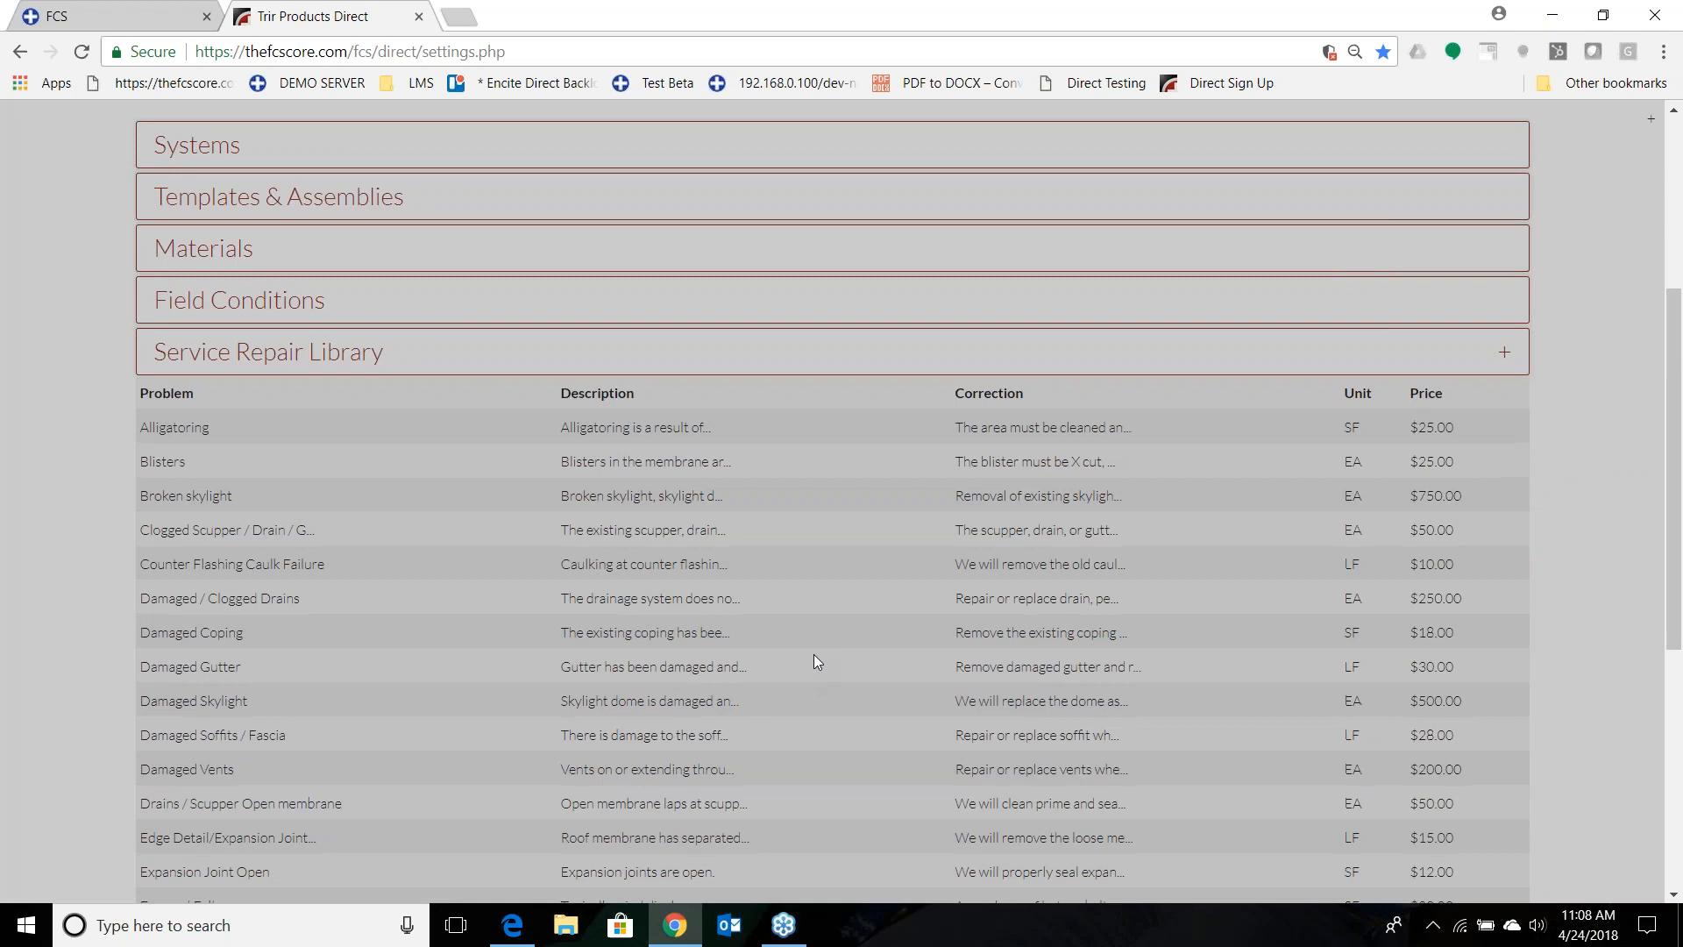
# Search the properties for "direct" and open the Direct Takeoff property.
pyautogui.scroll(5, 814, 654)
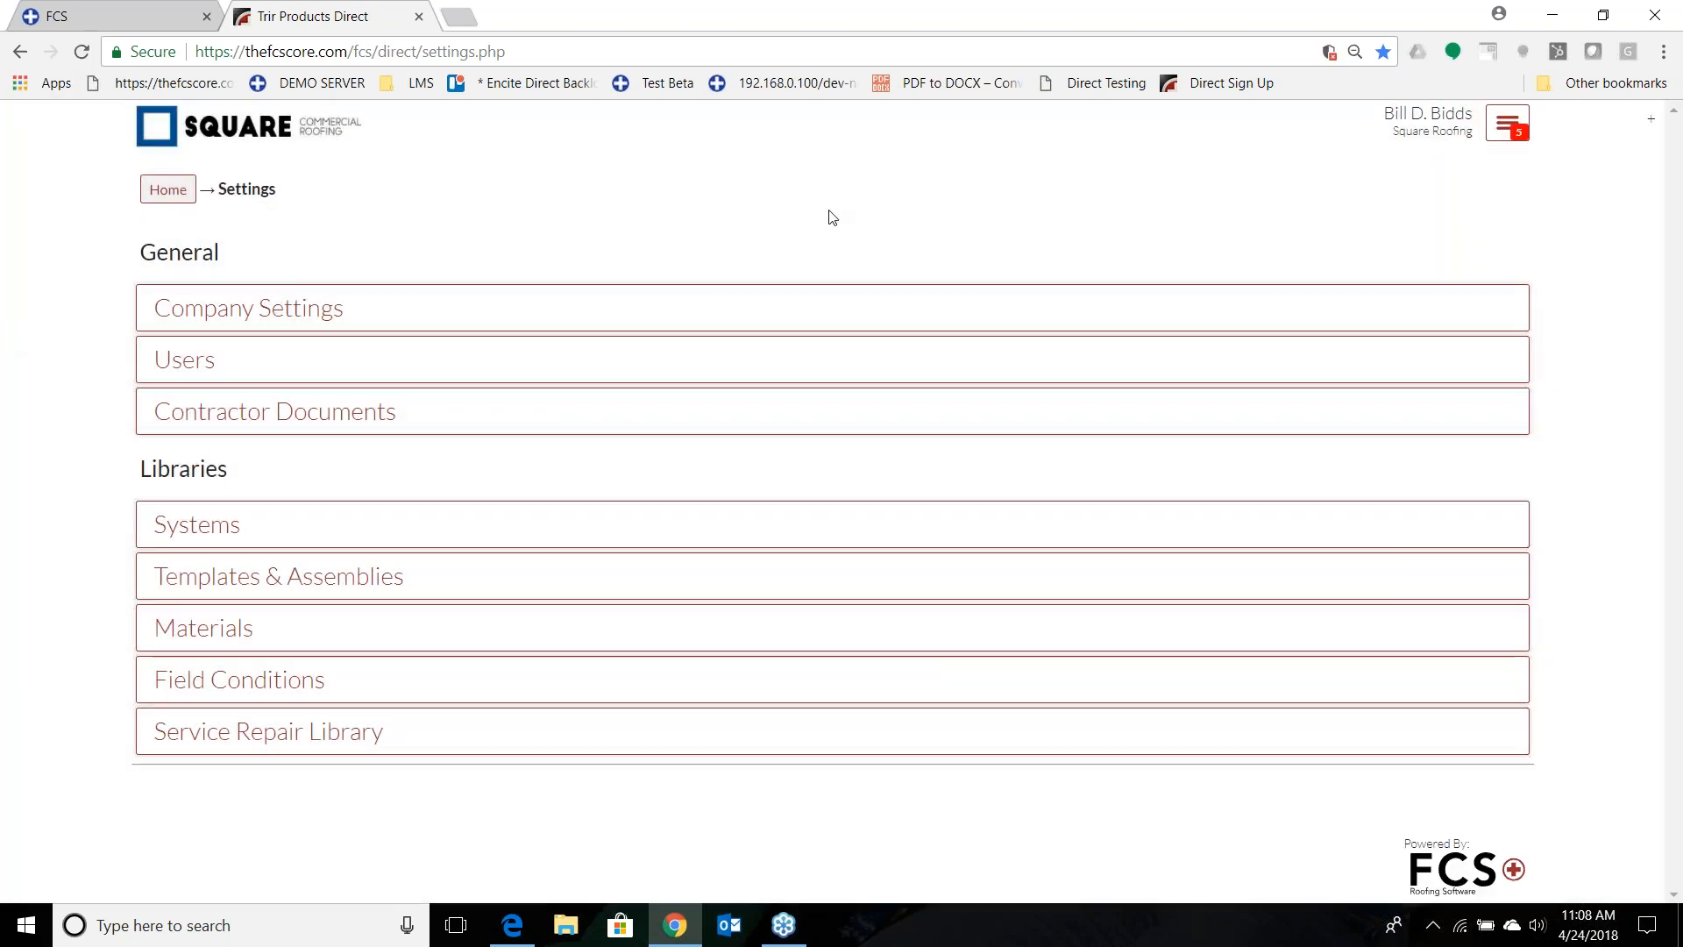
pyautogui.click(171, 189)
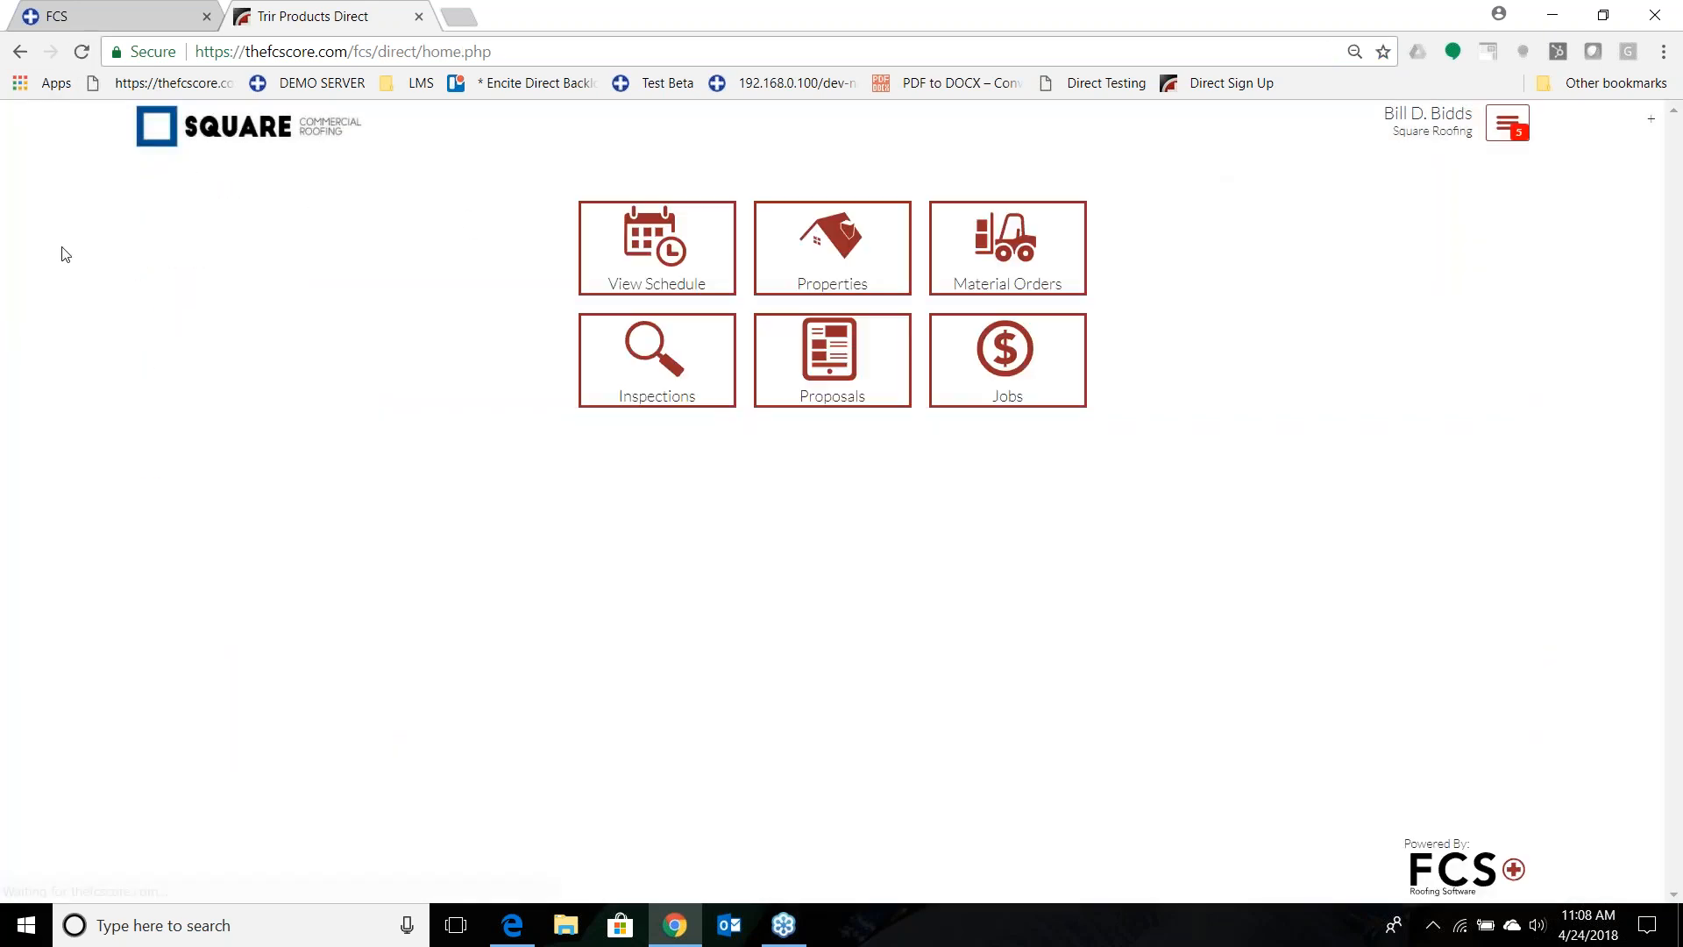
pyautogui.click(800, 248)
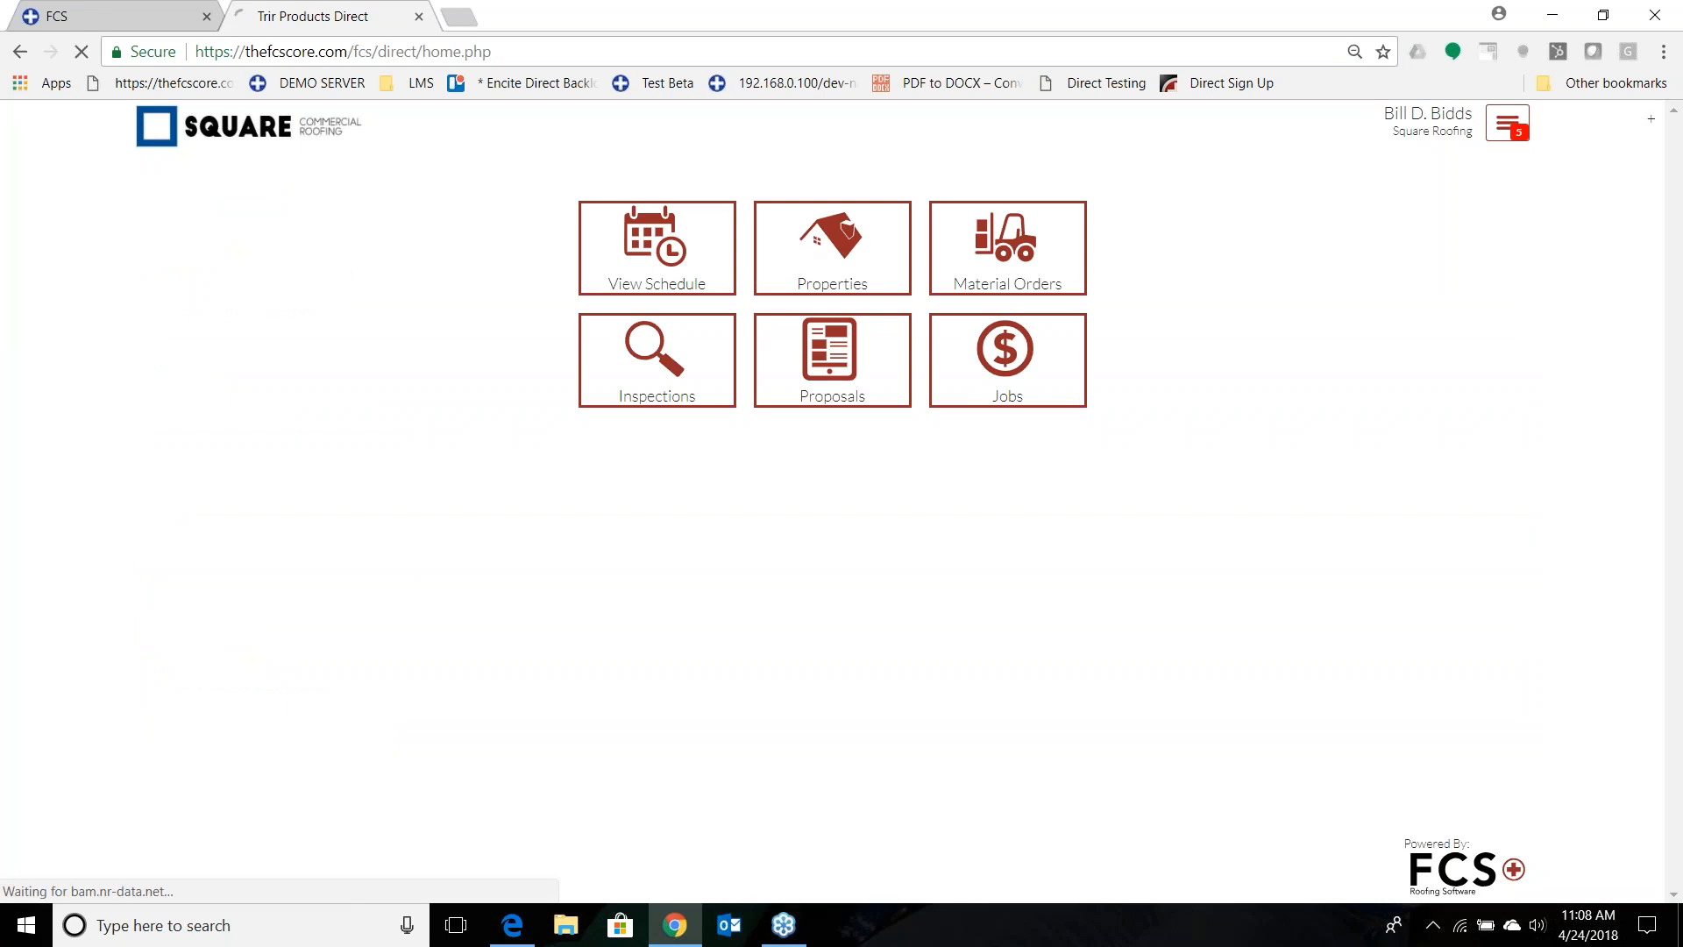
pyautogui.write('direct')
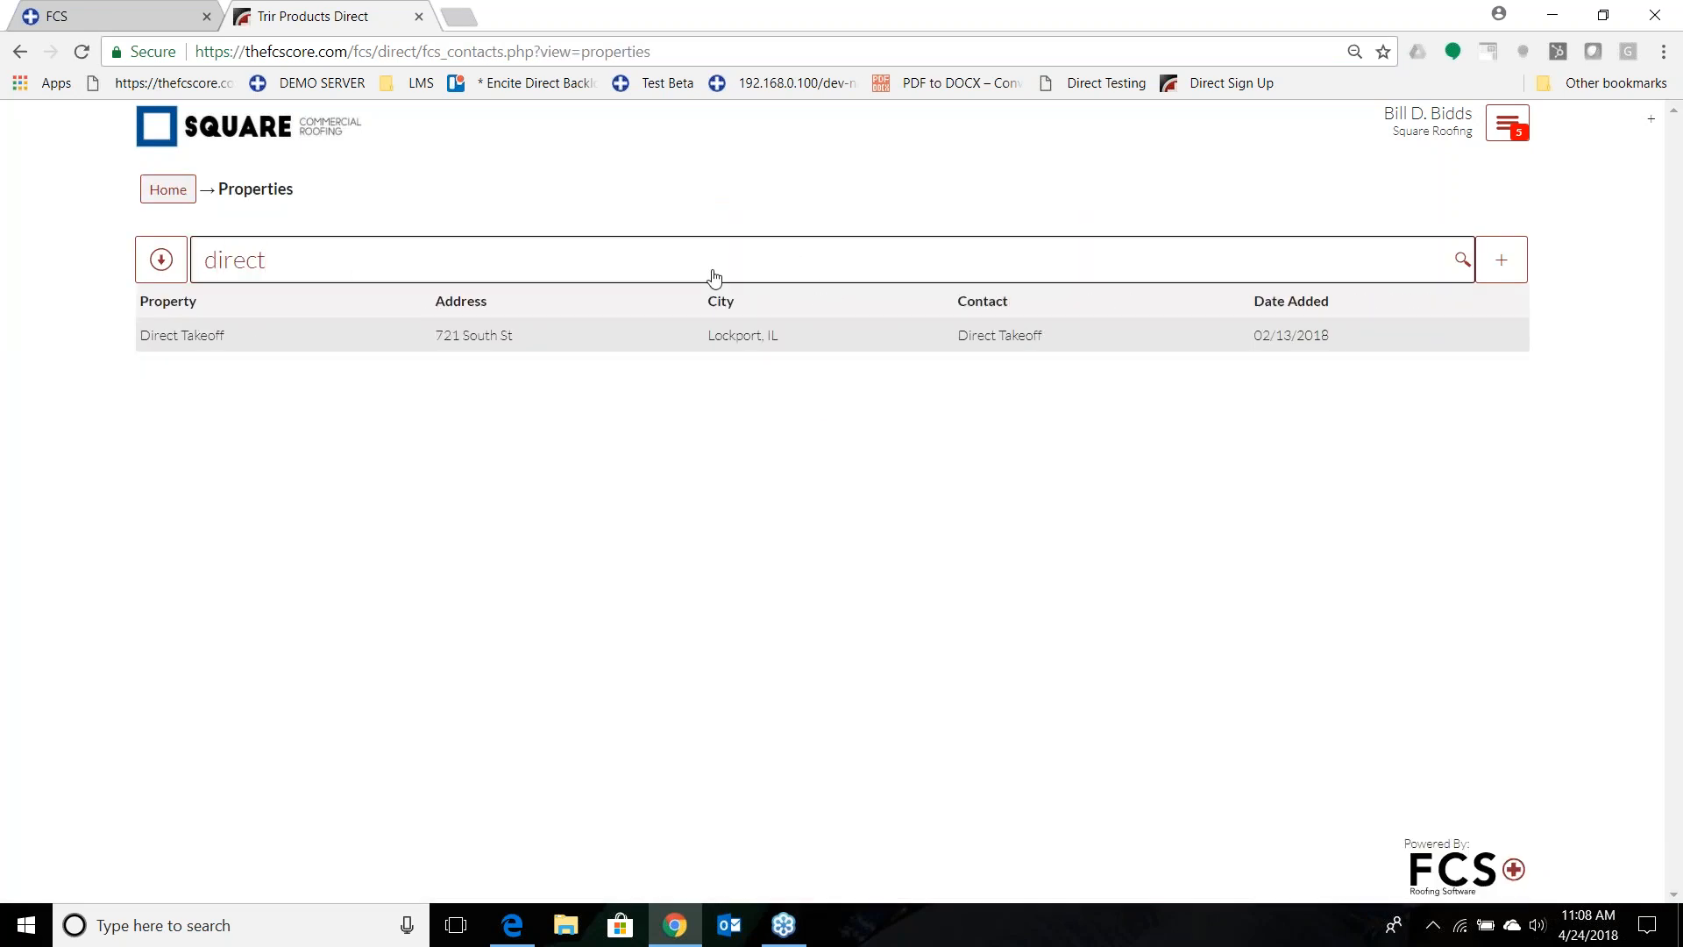
pyautogui.click(714, 336)
pyautogui.scroll(-5, 1112, 368)
pyautogui.click(333, 346)
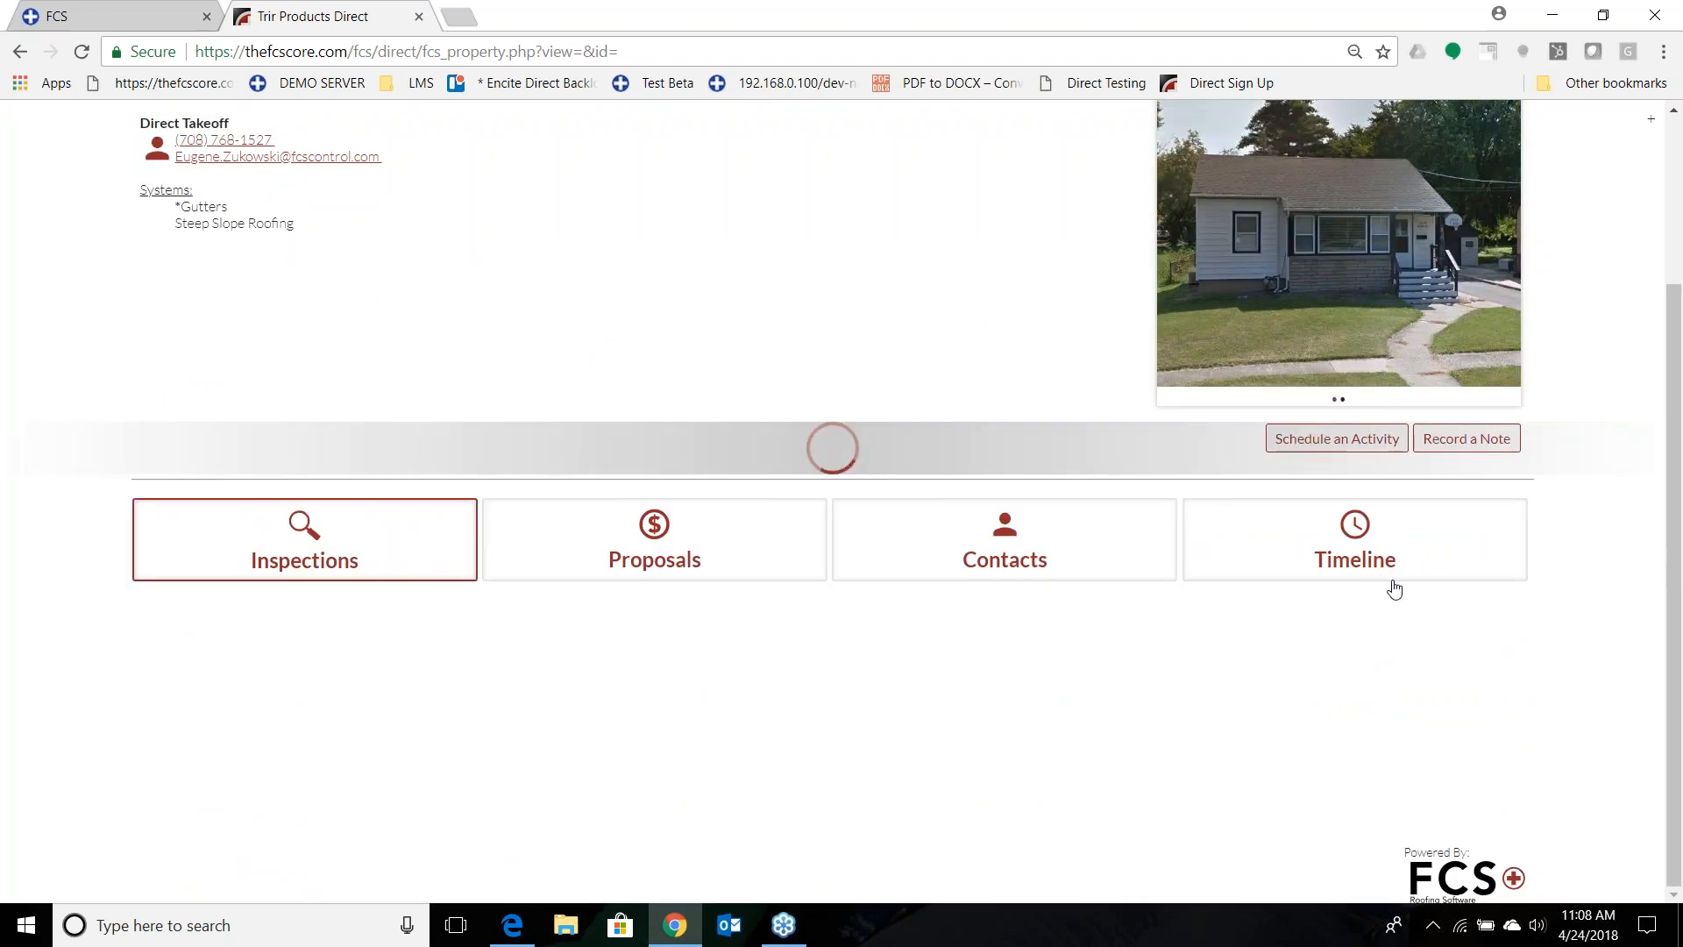
# Start a new inspection regarding "Service Options" for the property and proceed to performing it.
pyautogui.scroll(-2, 1367, 553)
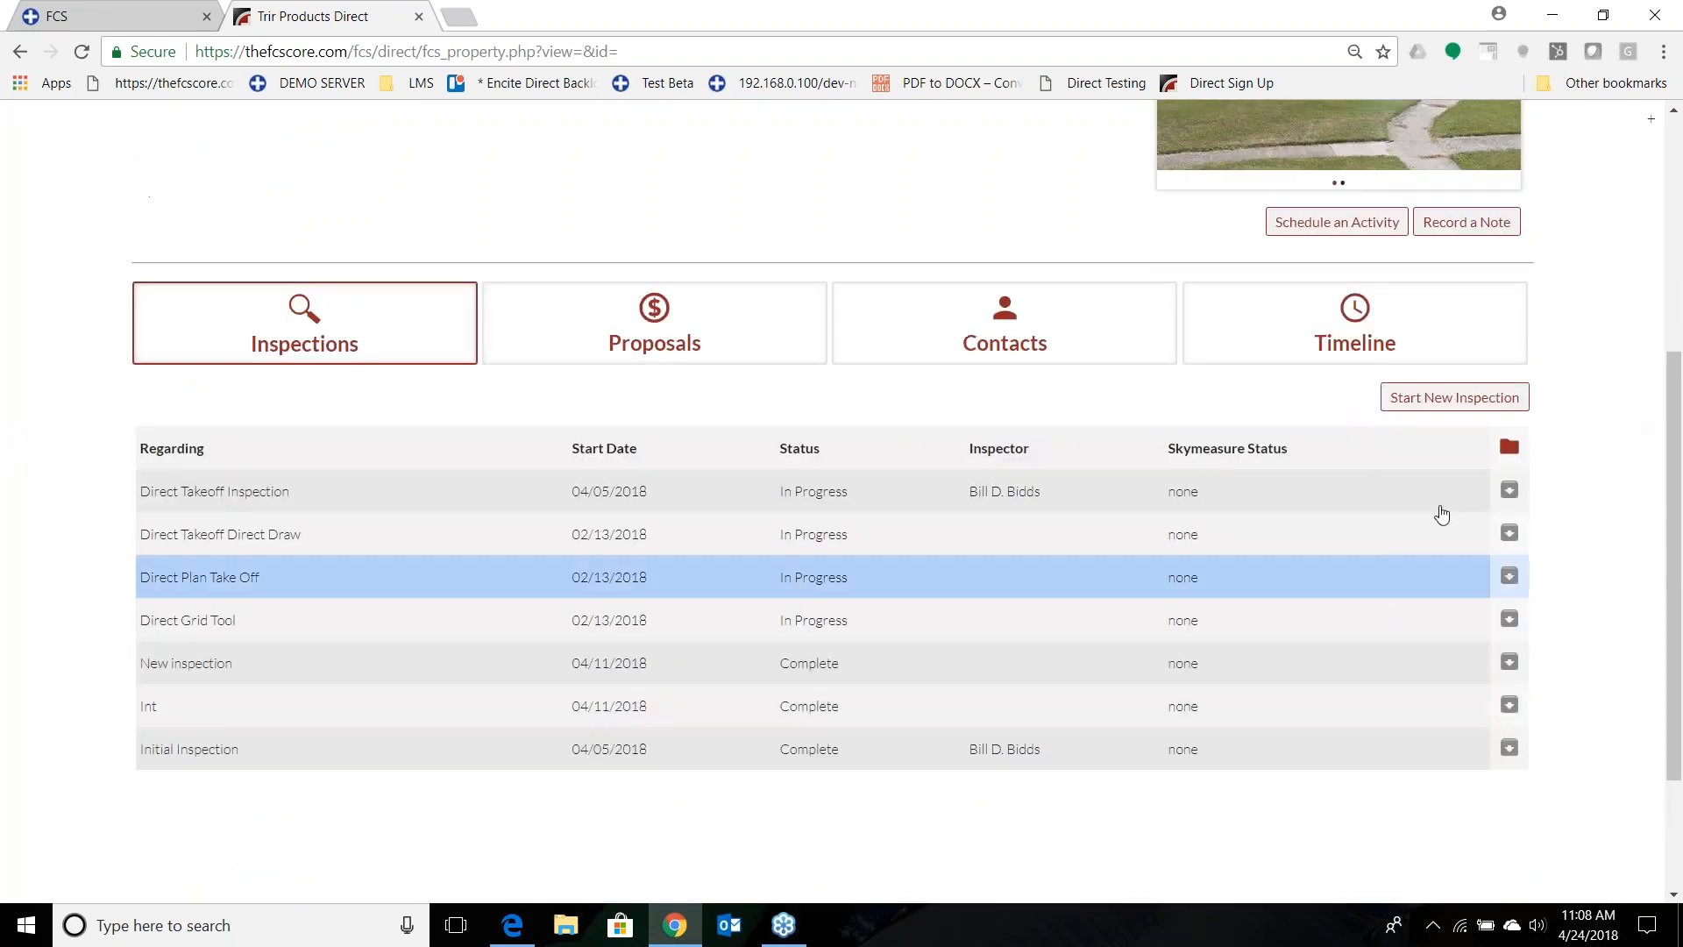
pyautogui.click(1460, 396)
pyautogui.click(924, 517)
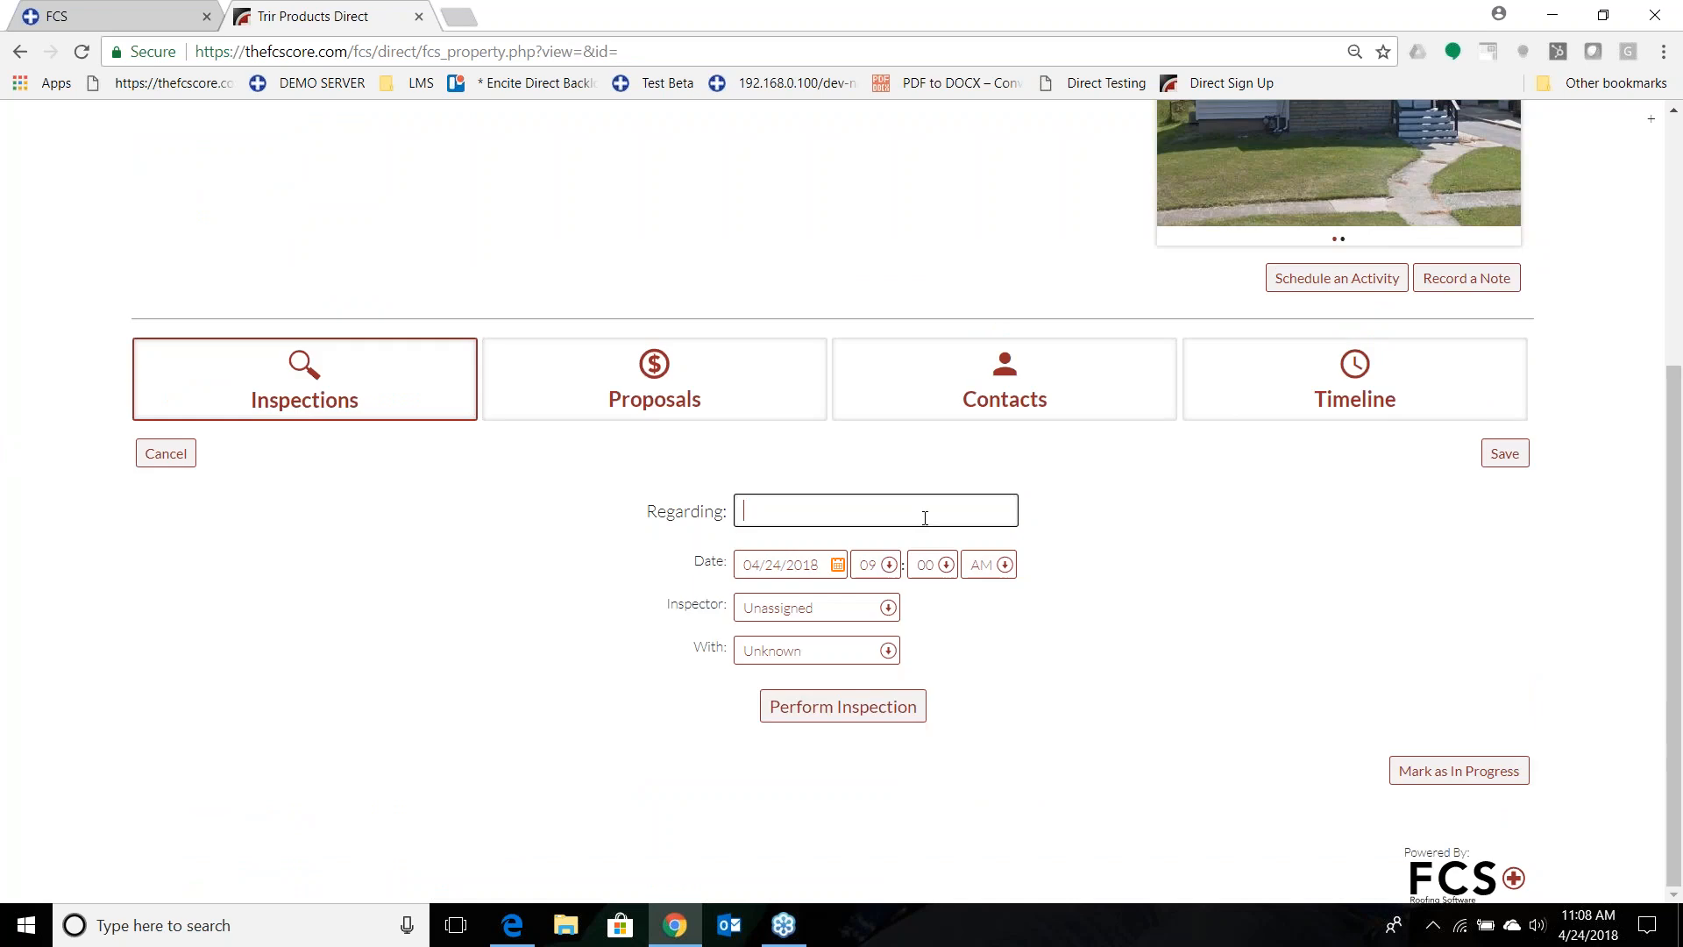
pyautogui.write('De')
pyautogui.press('BackSpace')
pyautogui.press('BackSpace')
pyautogui.write('Service Optipons')
pyautogui.press('BackSpace')
pyautogui.press('BackSpace')
pyautogui.press('BackSpace')
pyautogui.press('BackSpace')
pyautogui.write('ons')
pyautogui.click(869, 706)
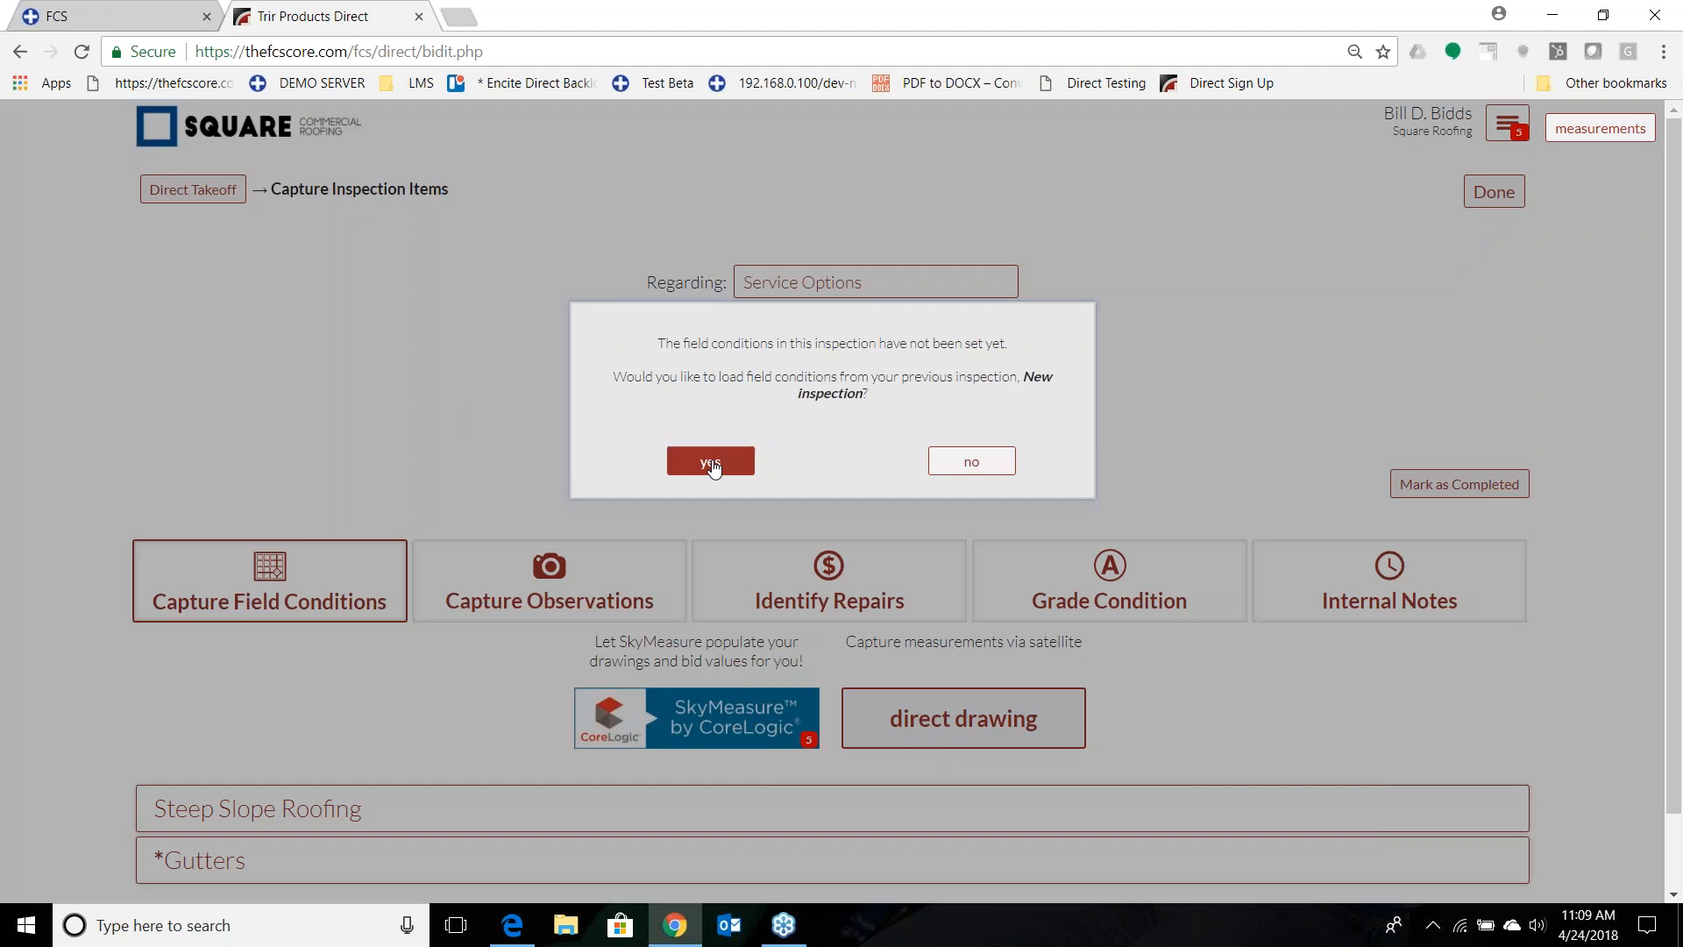
# Look through the Steep Slope Roofing measurements in the inspection's field conditions.
pyautogui.click(710, 460)
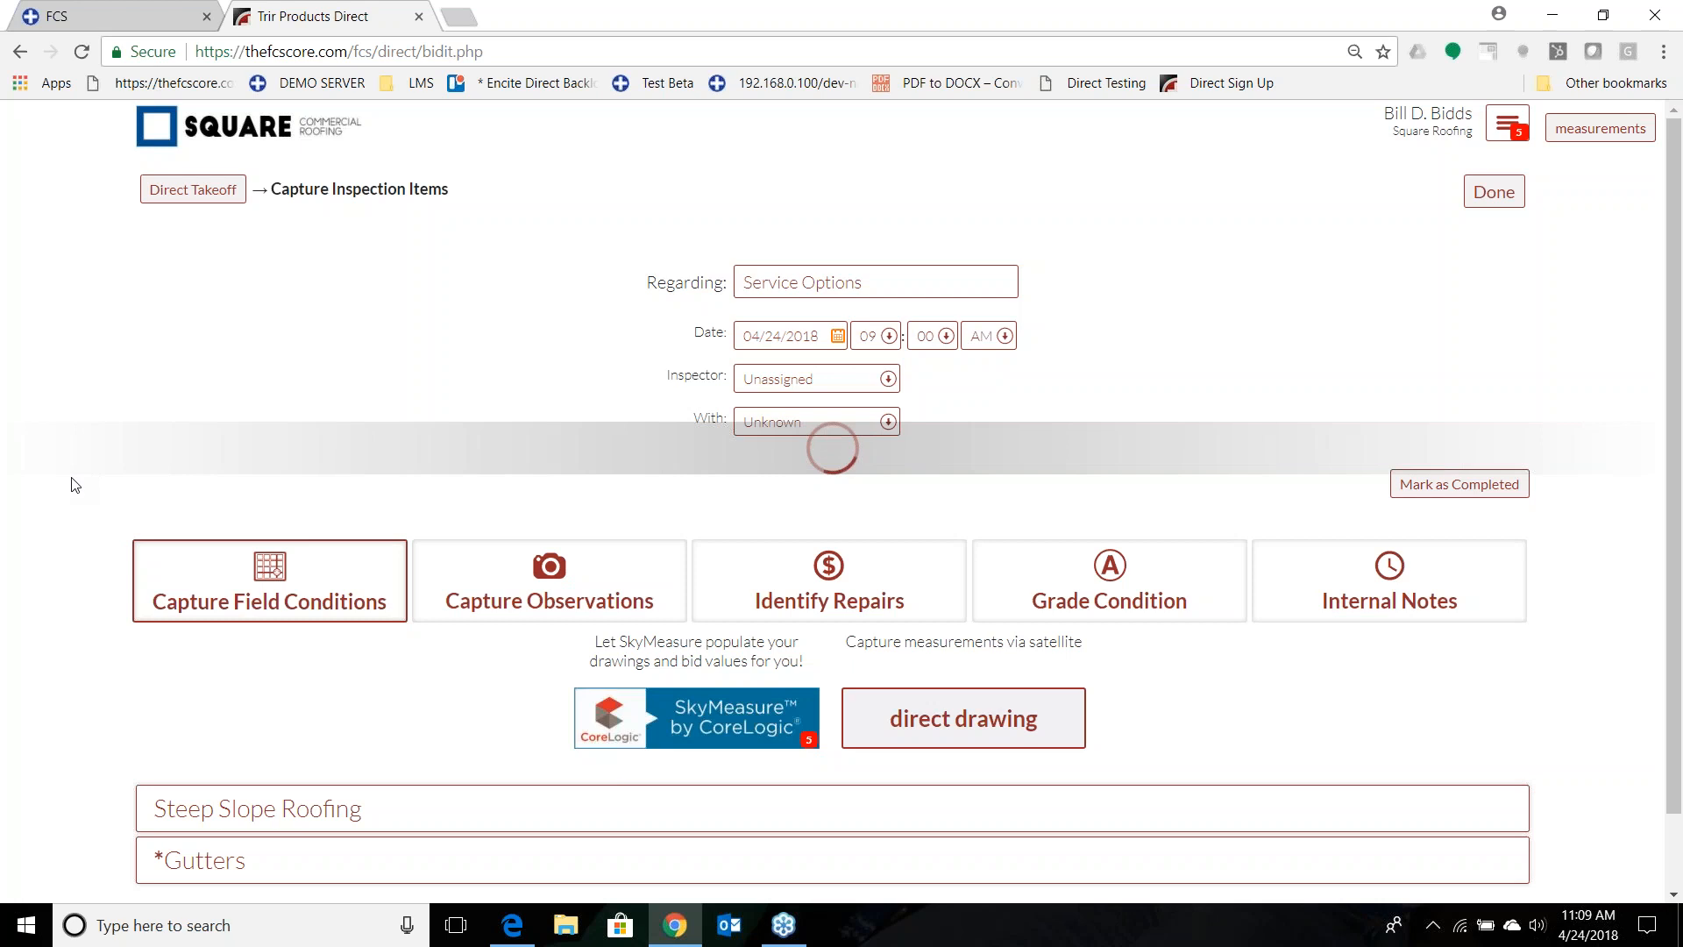
pyautogui.scroll(-1, 75, 495)
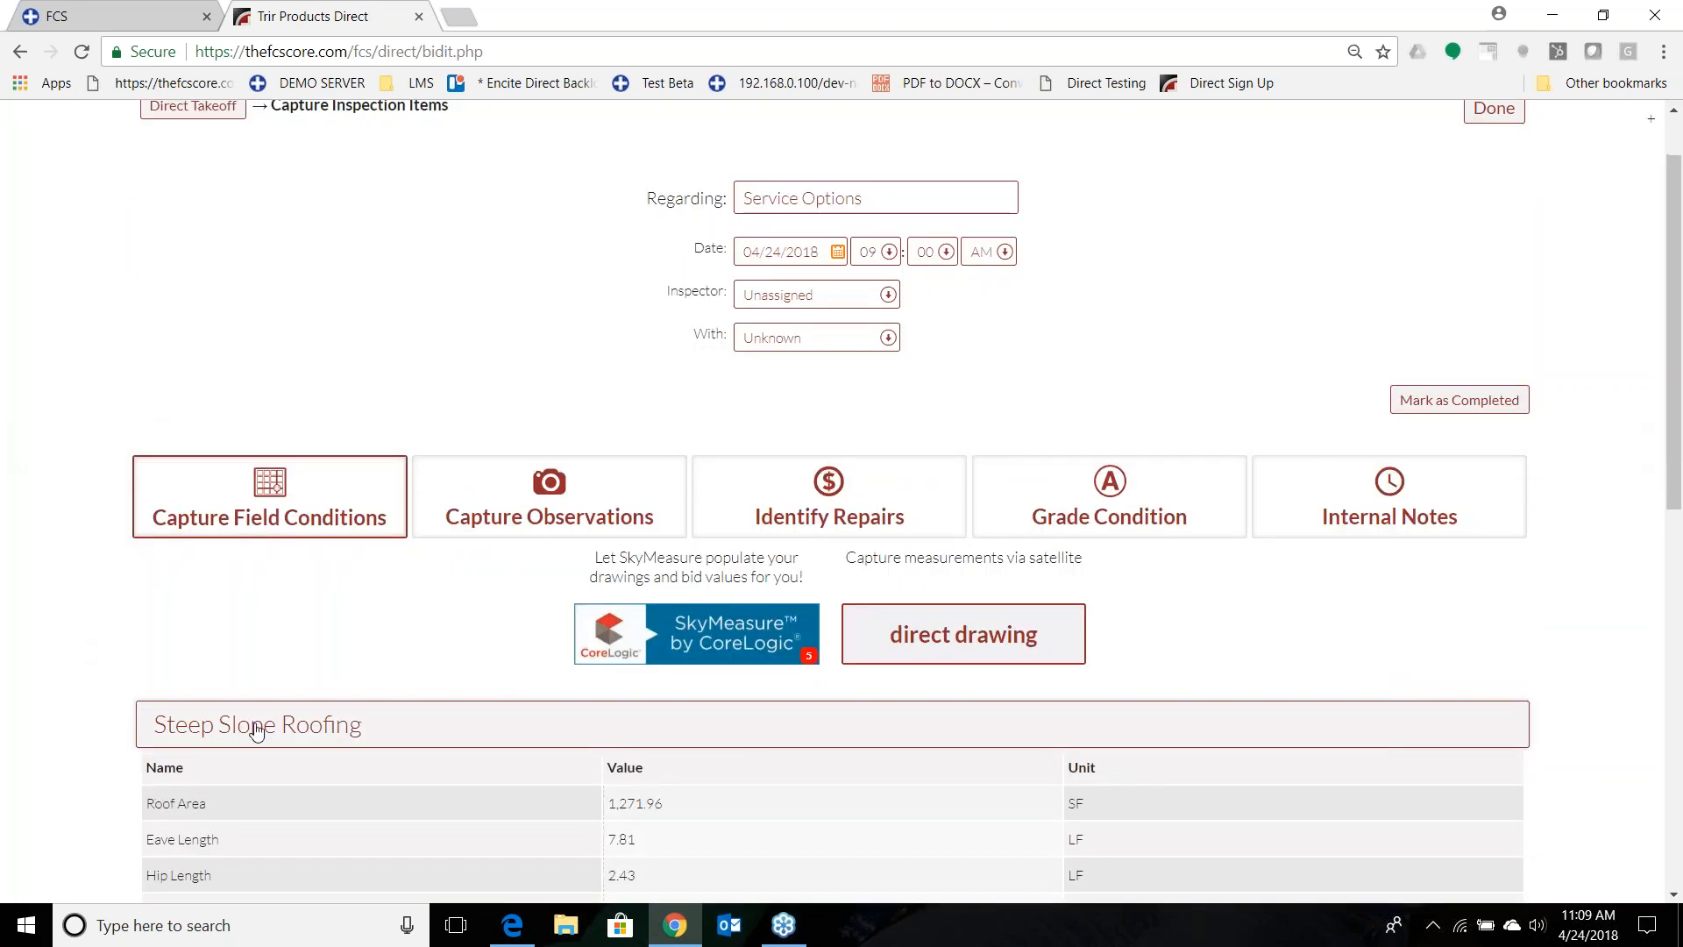
pyautogui.scroll(-1, 689, 824)
pyautogui.scroll(-4, 691, 827)
pyautogui.scroll(6, 692, 824)
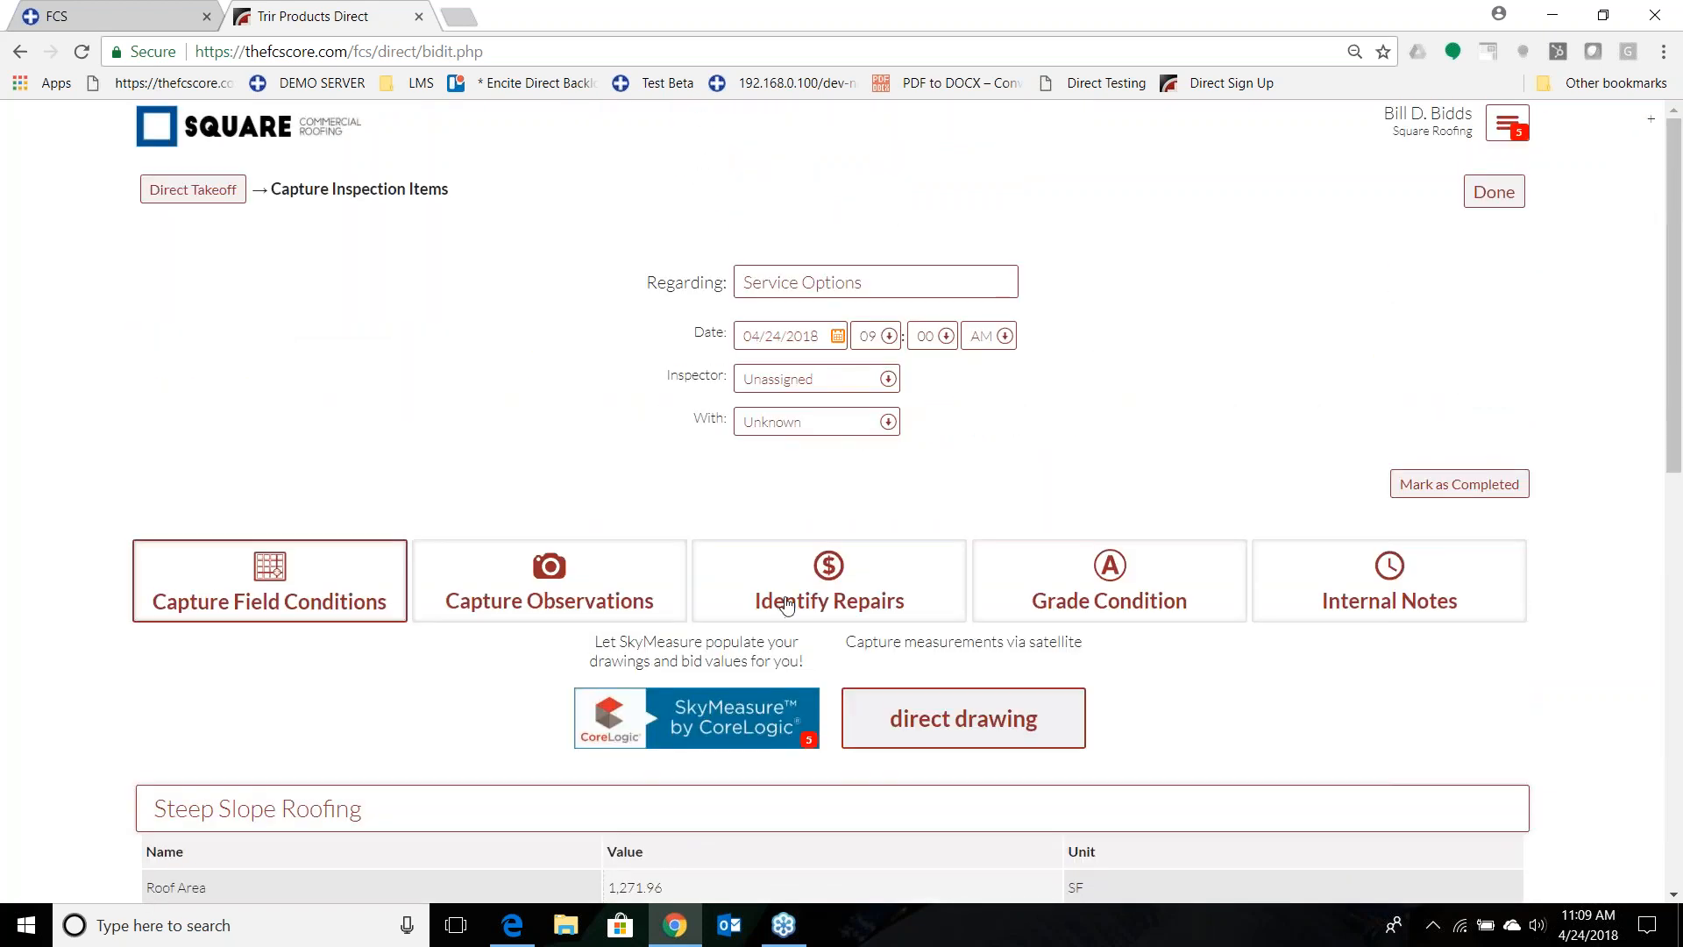
# Identify a new repair in the inspection with Upgrade Skyligh as the problem.
pyautogui.click(786, 605)
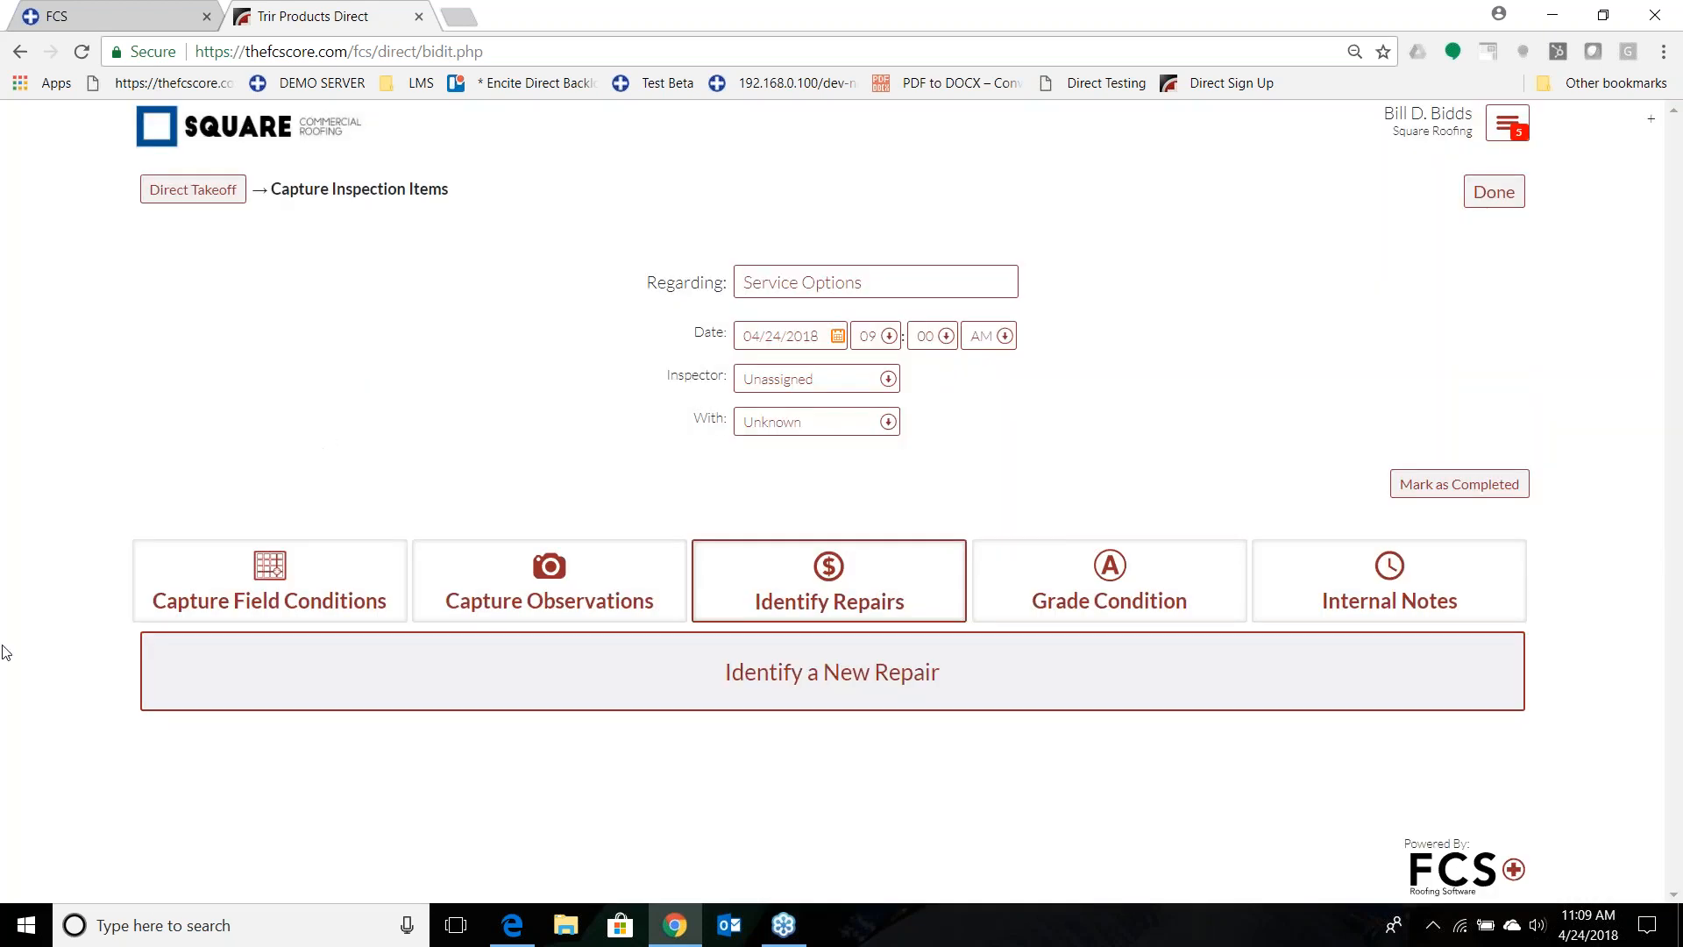
pyautogui.click(834, 681)
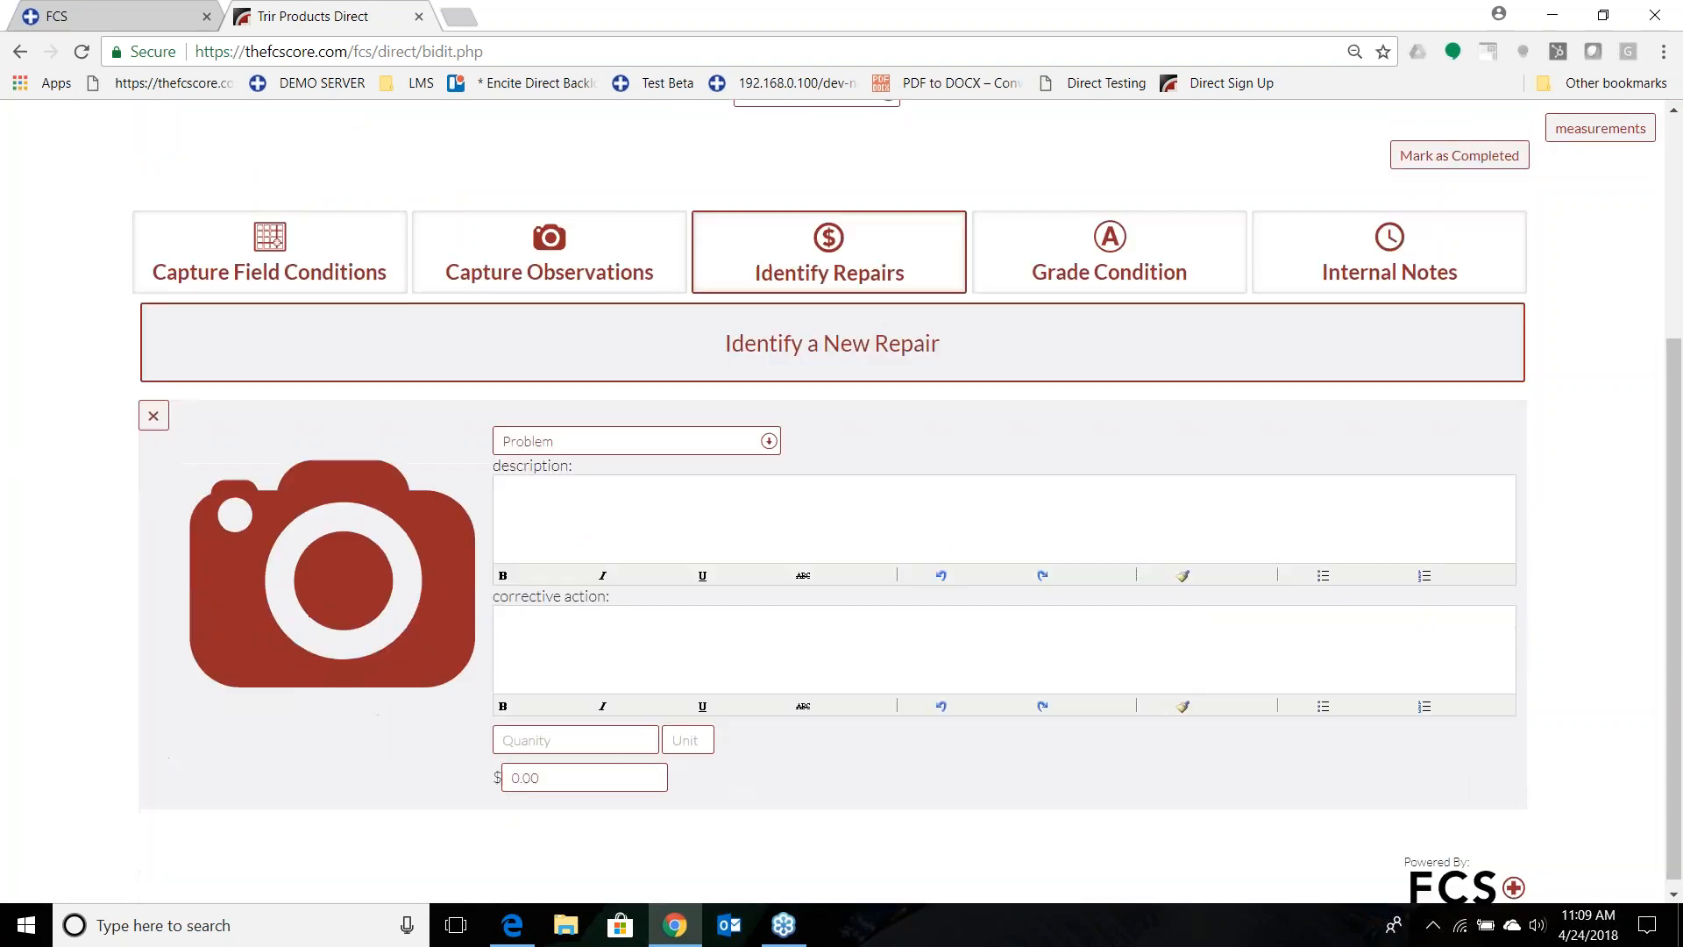
pyautogui.click(572, 443)
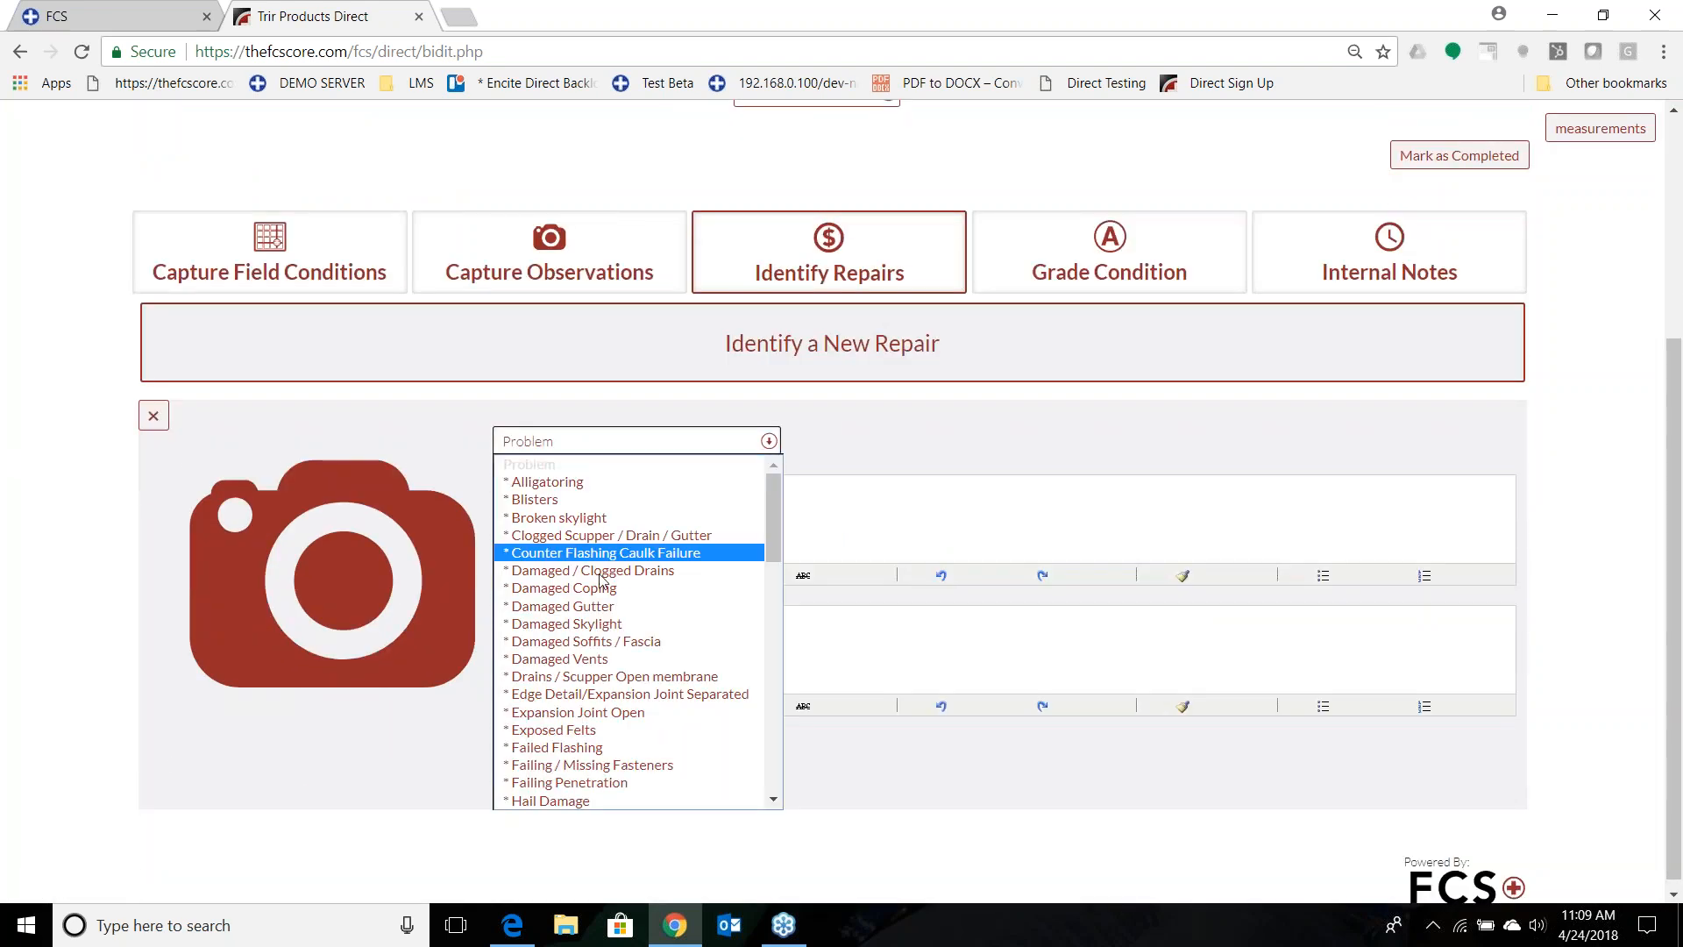
pyautogui.scroll(-10, 605, 614)
pyautogui.scroll(4, 601, 710)
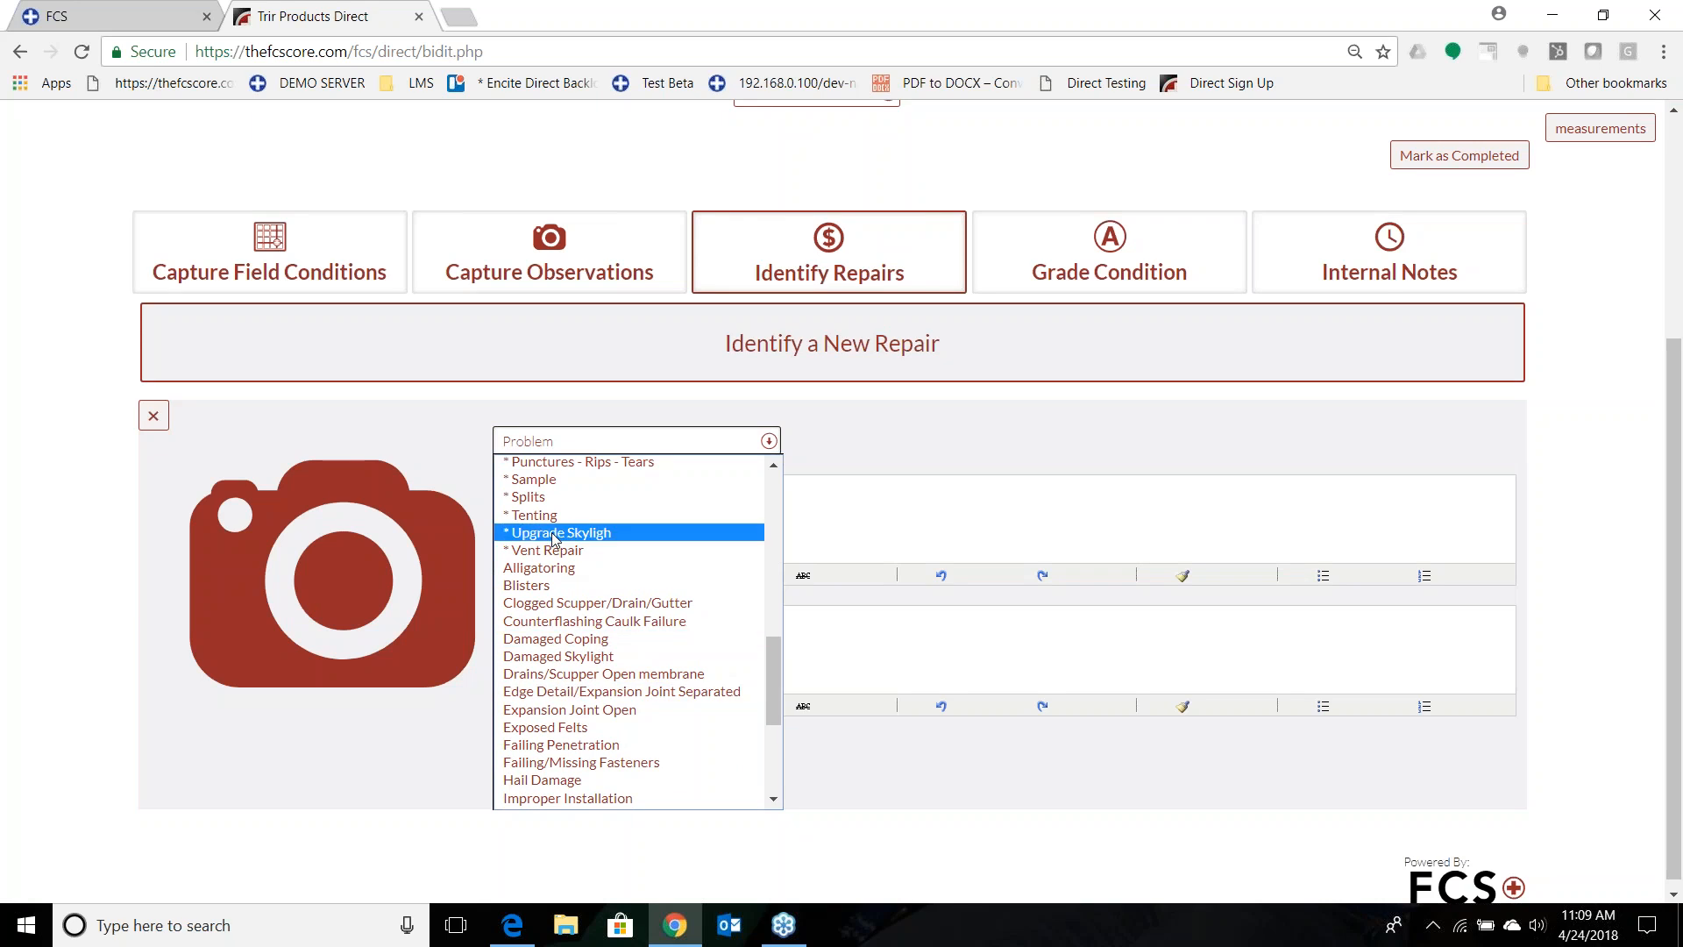
pyautogui.click(553, 534)
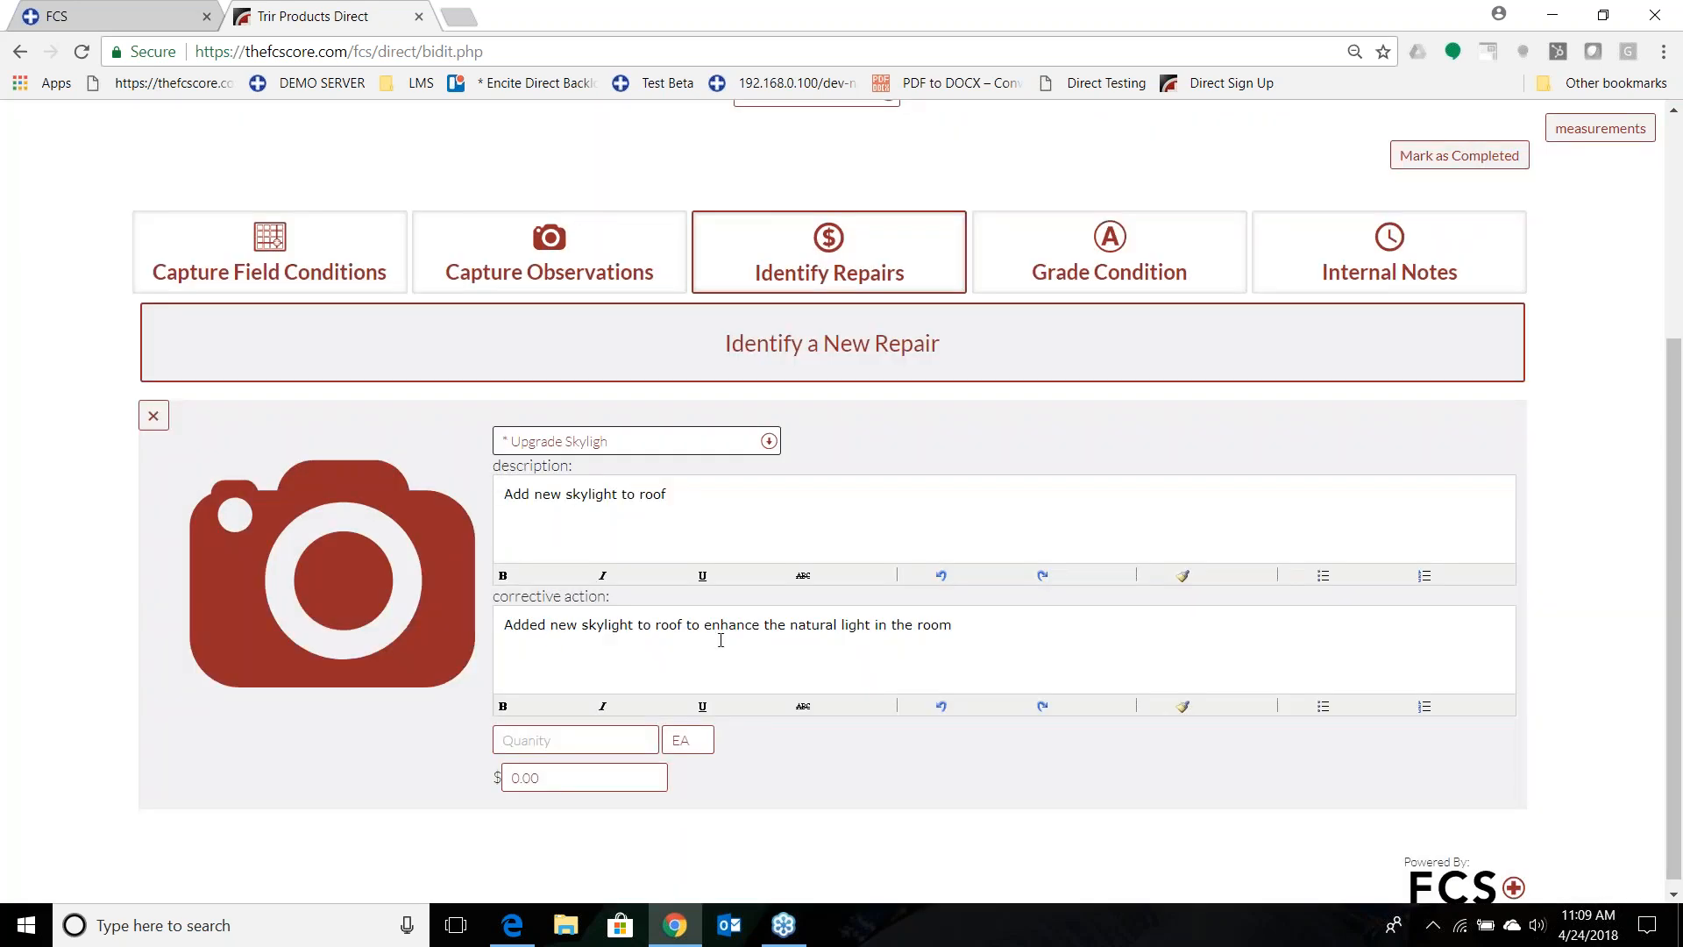
# Attach the BRSkylight photo to the repair.
pyautogui.click(317, 533)
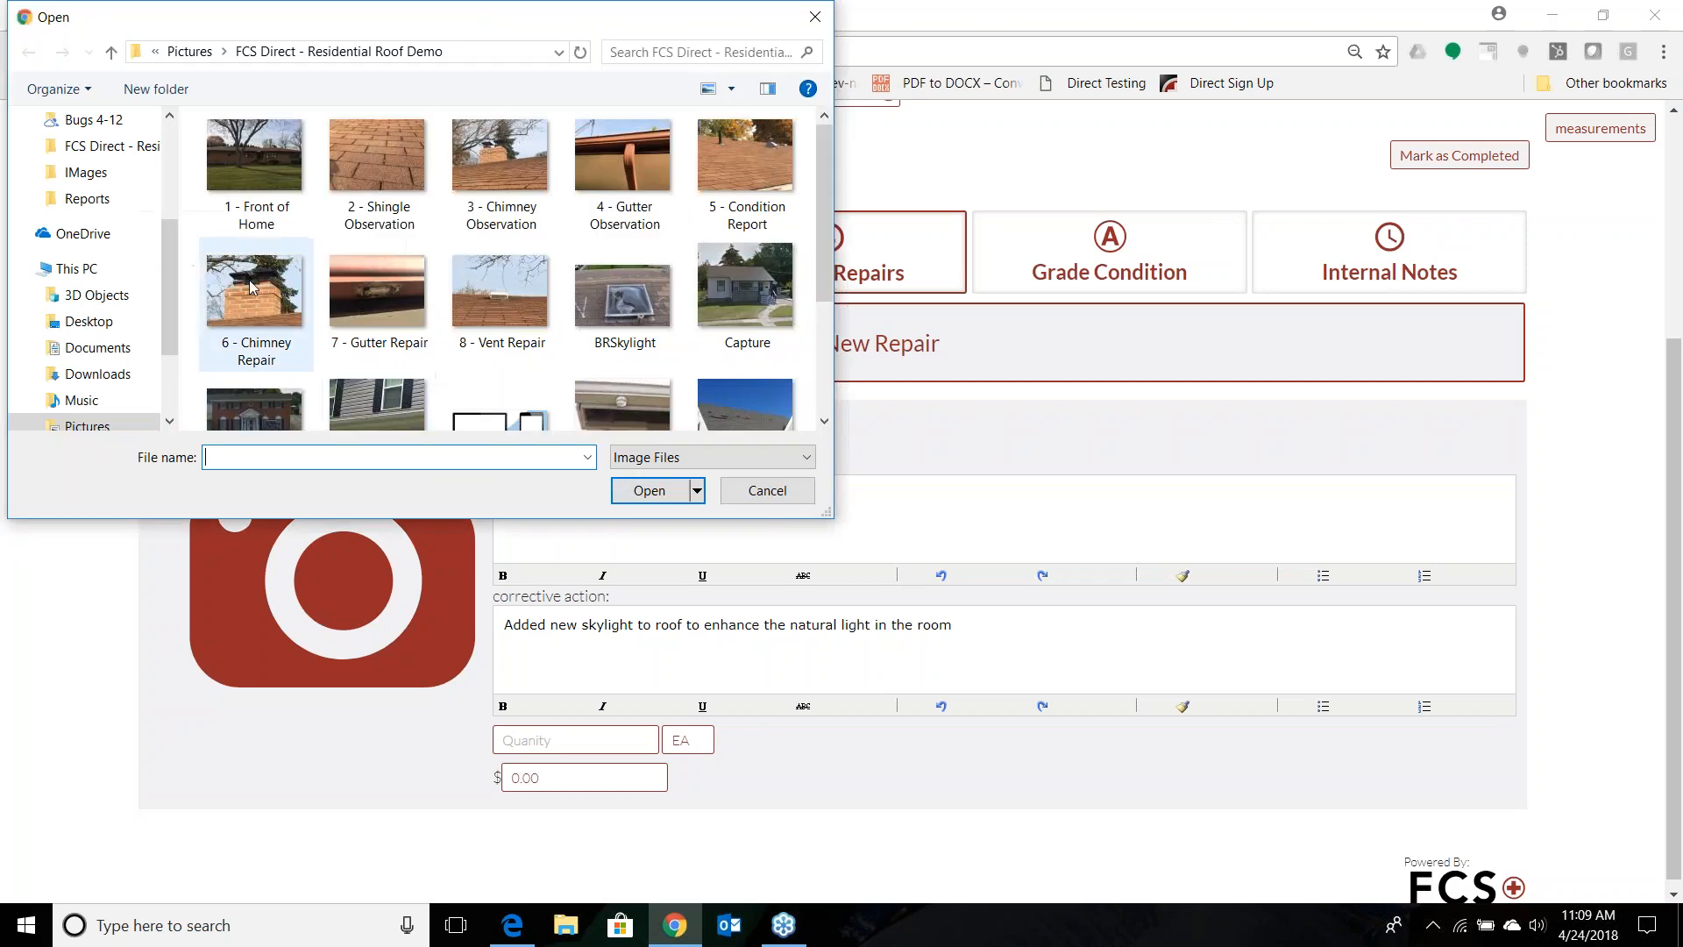
pyautogui.click(611, 312)
pyautogui.click(649, 490)
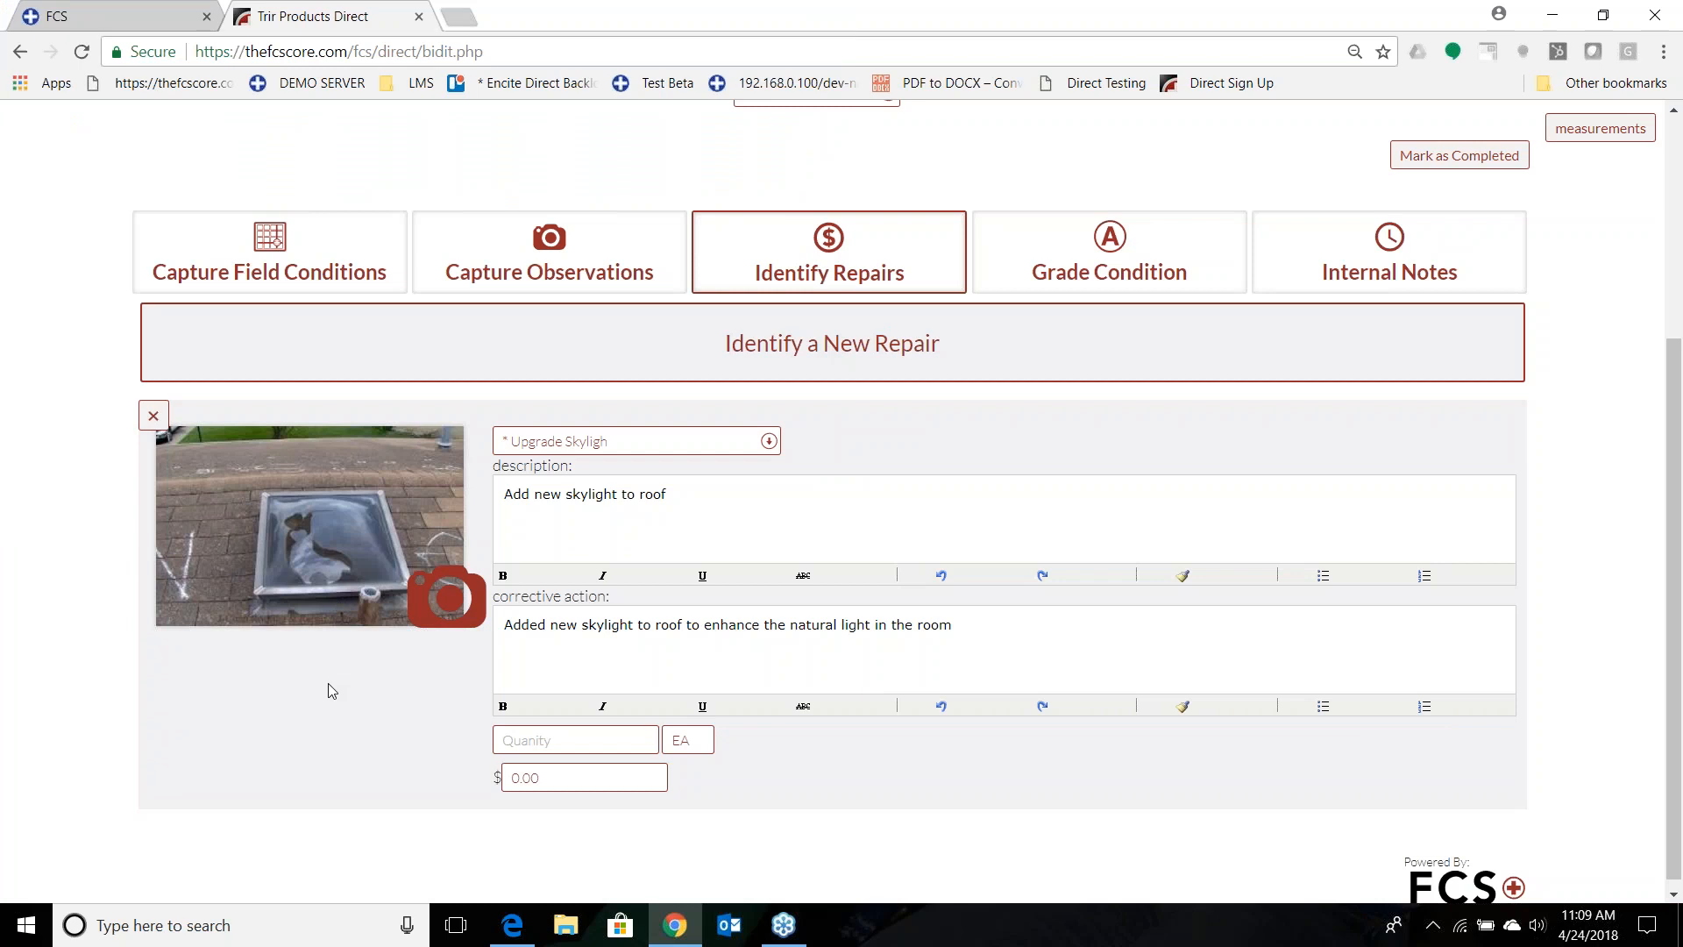
# Change the repair's problem to Broken skylight and set its quantity to 2.
pyautogui.click(619, 442)
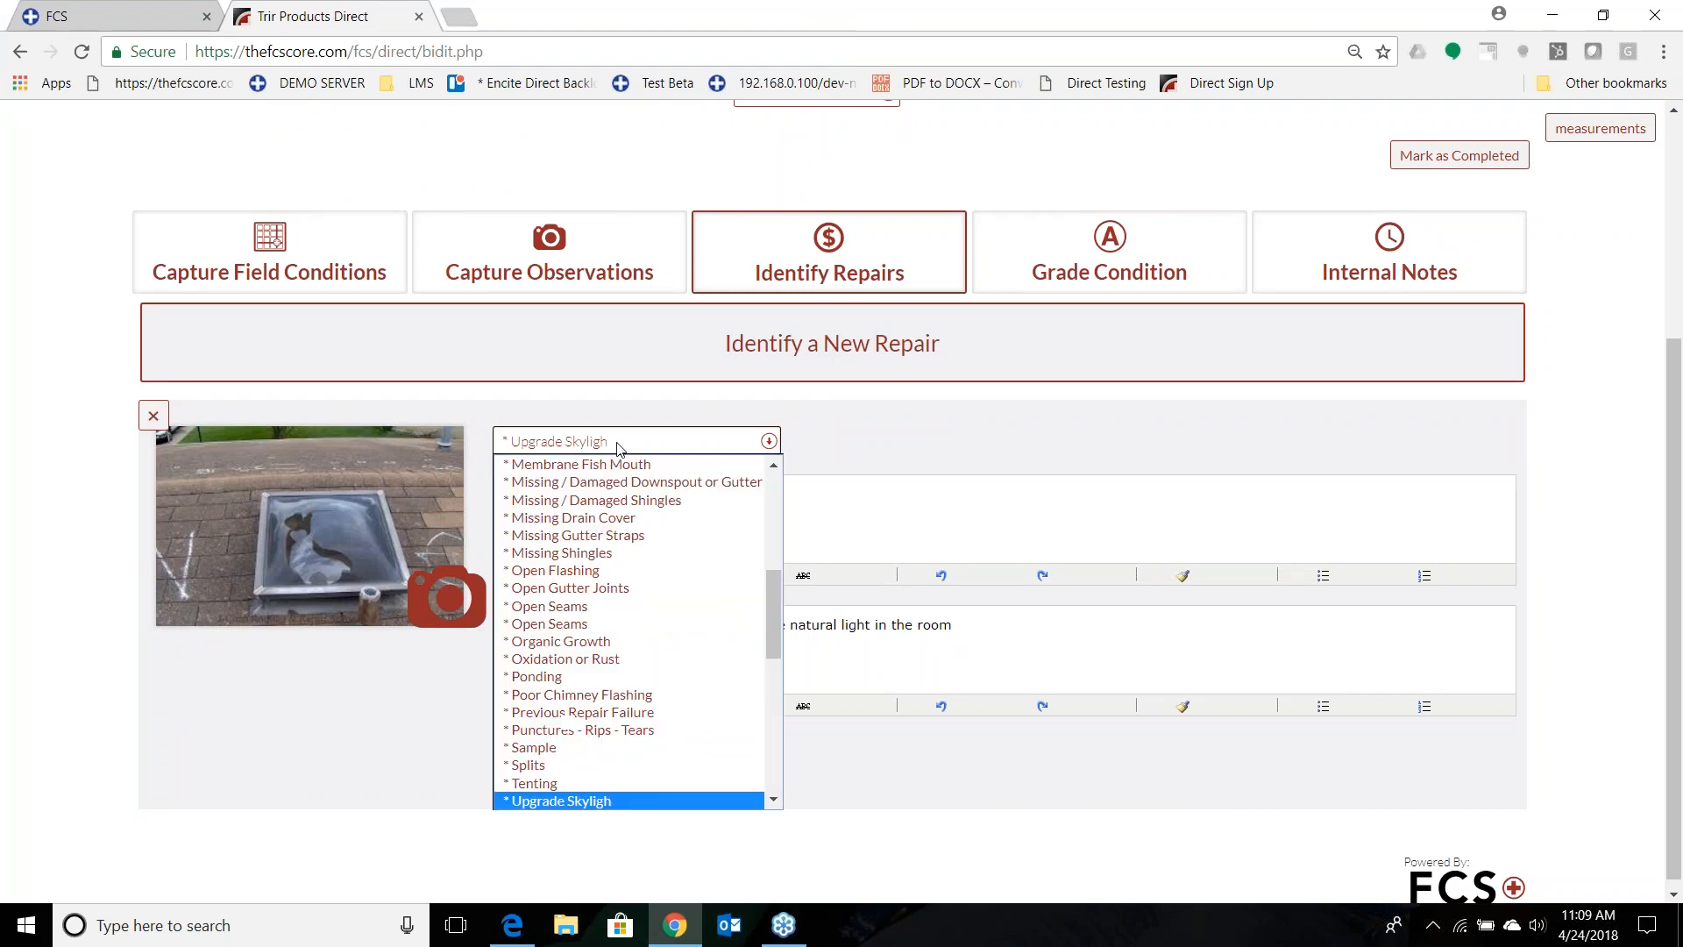
pyautogui.scroll(5, 593, 557)
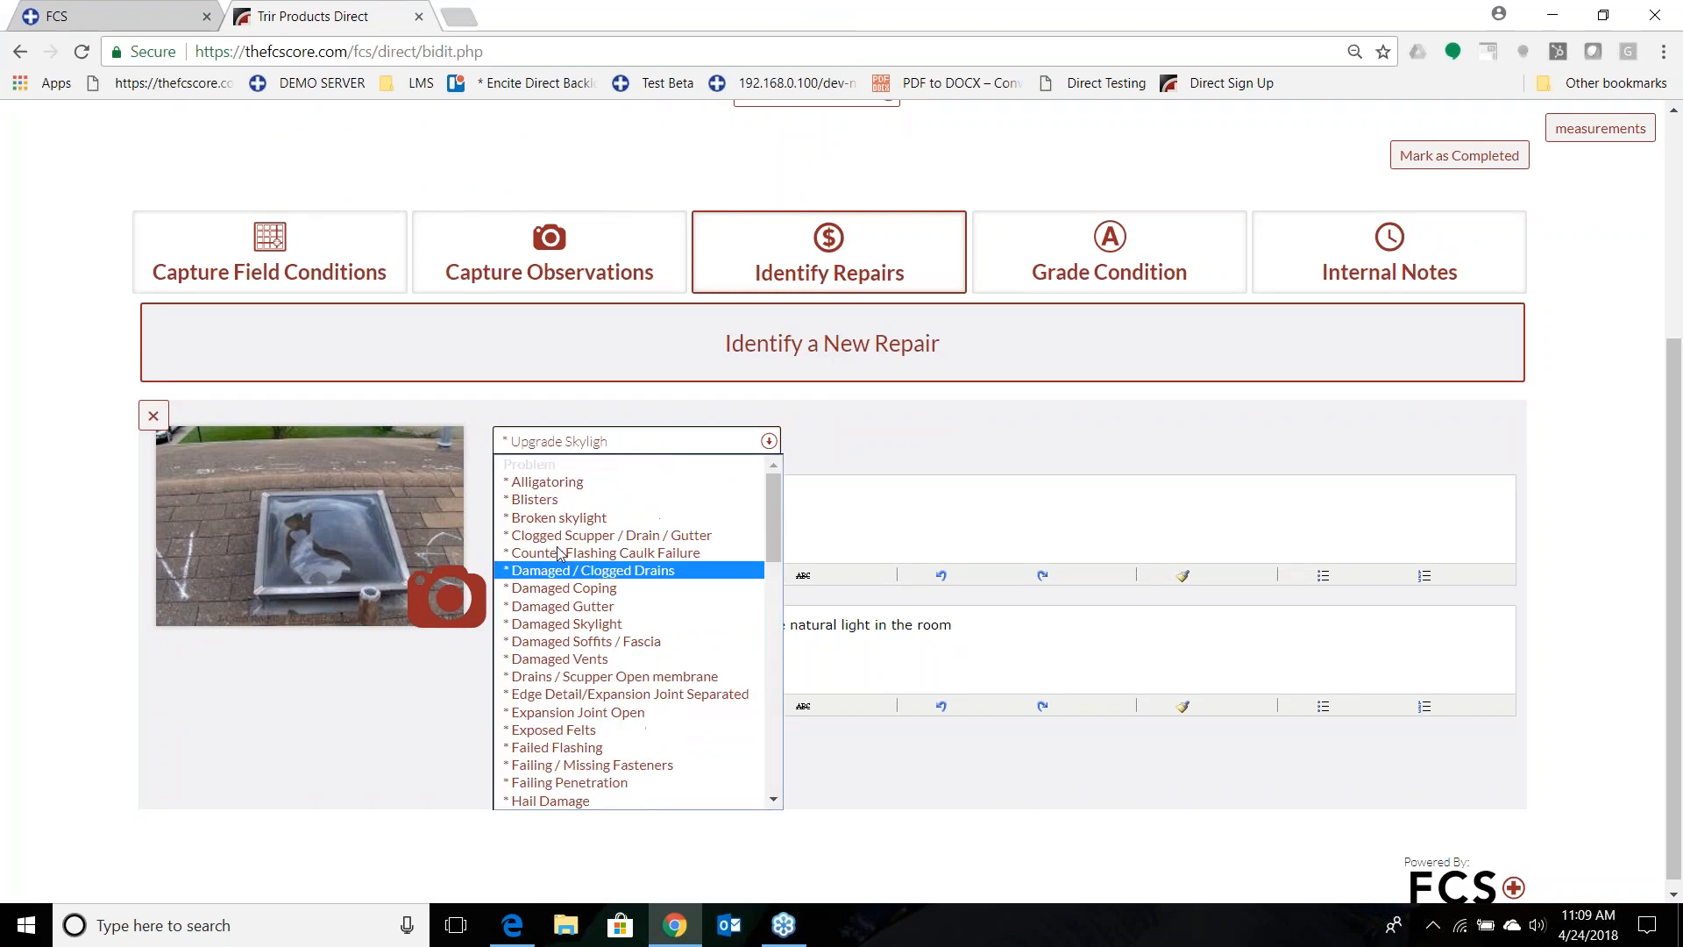
pyautogui.click(556, 518)
pyautogui.doubleClick(544, 740)
pyautogui.write('2')
pyautogui.press('Tab')
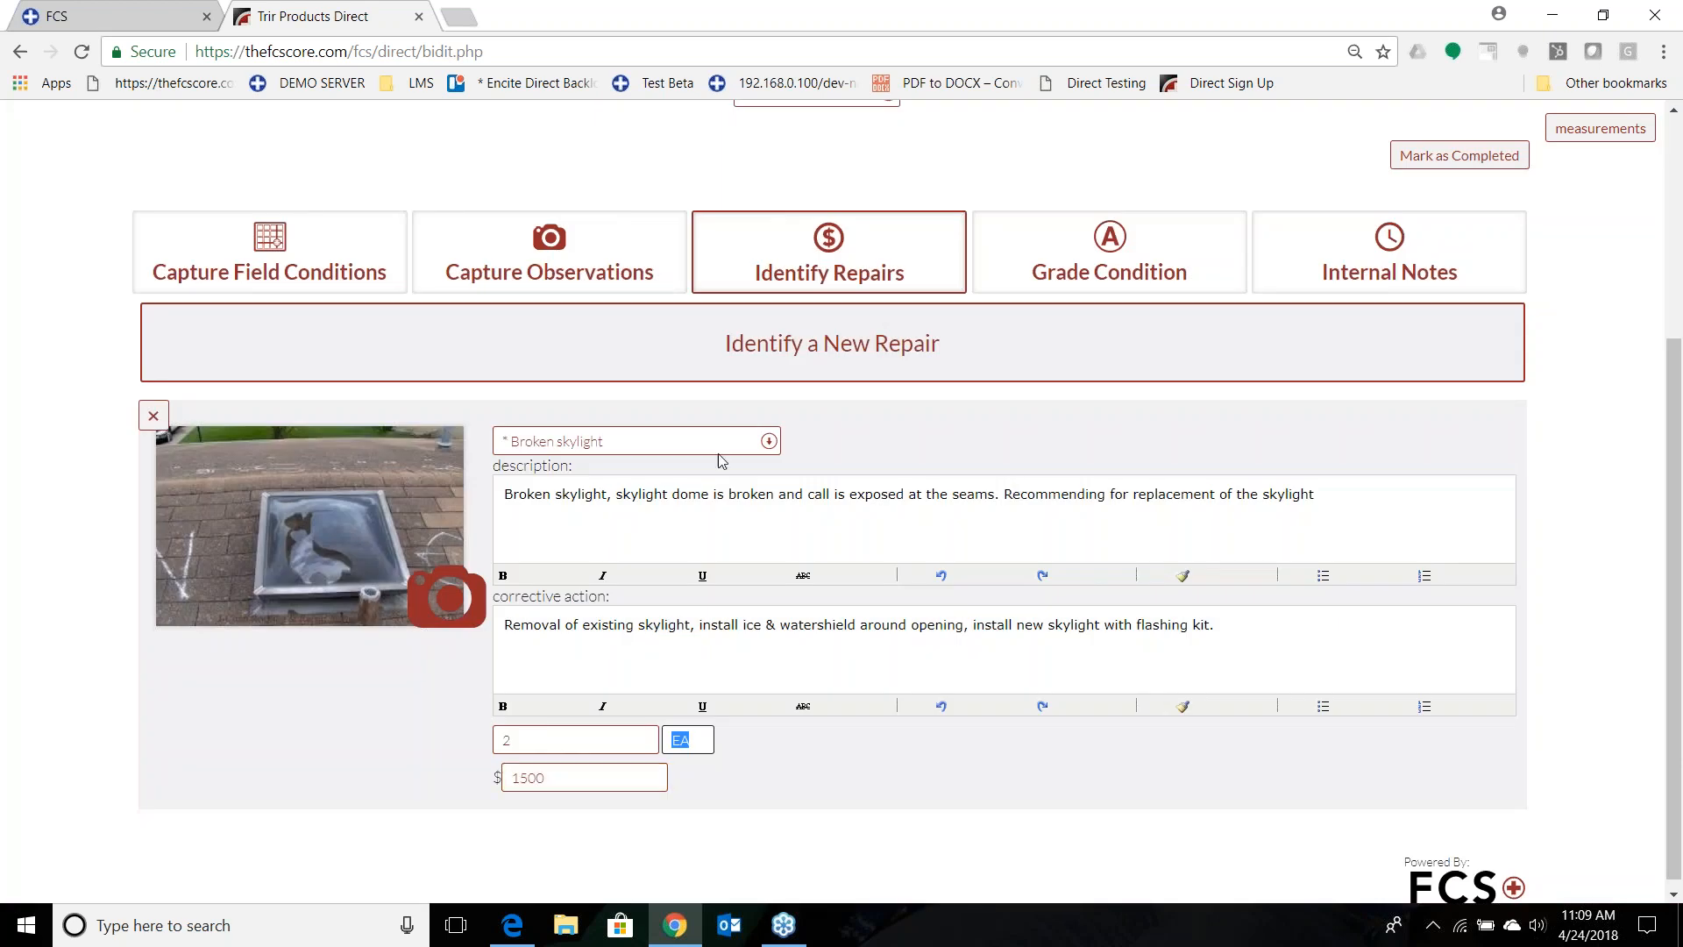
# Identify another new repair with Missing Shingles as the problem.
pyautogui.click(743, 372)
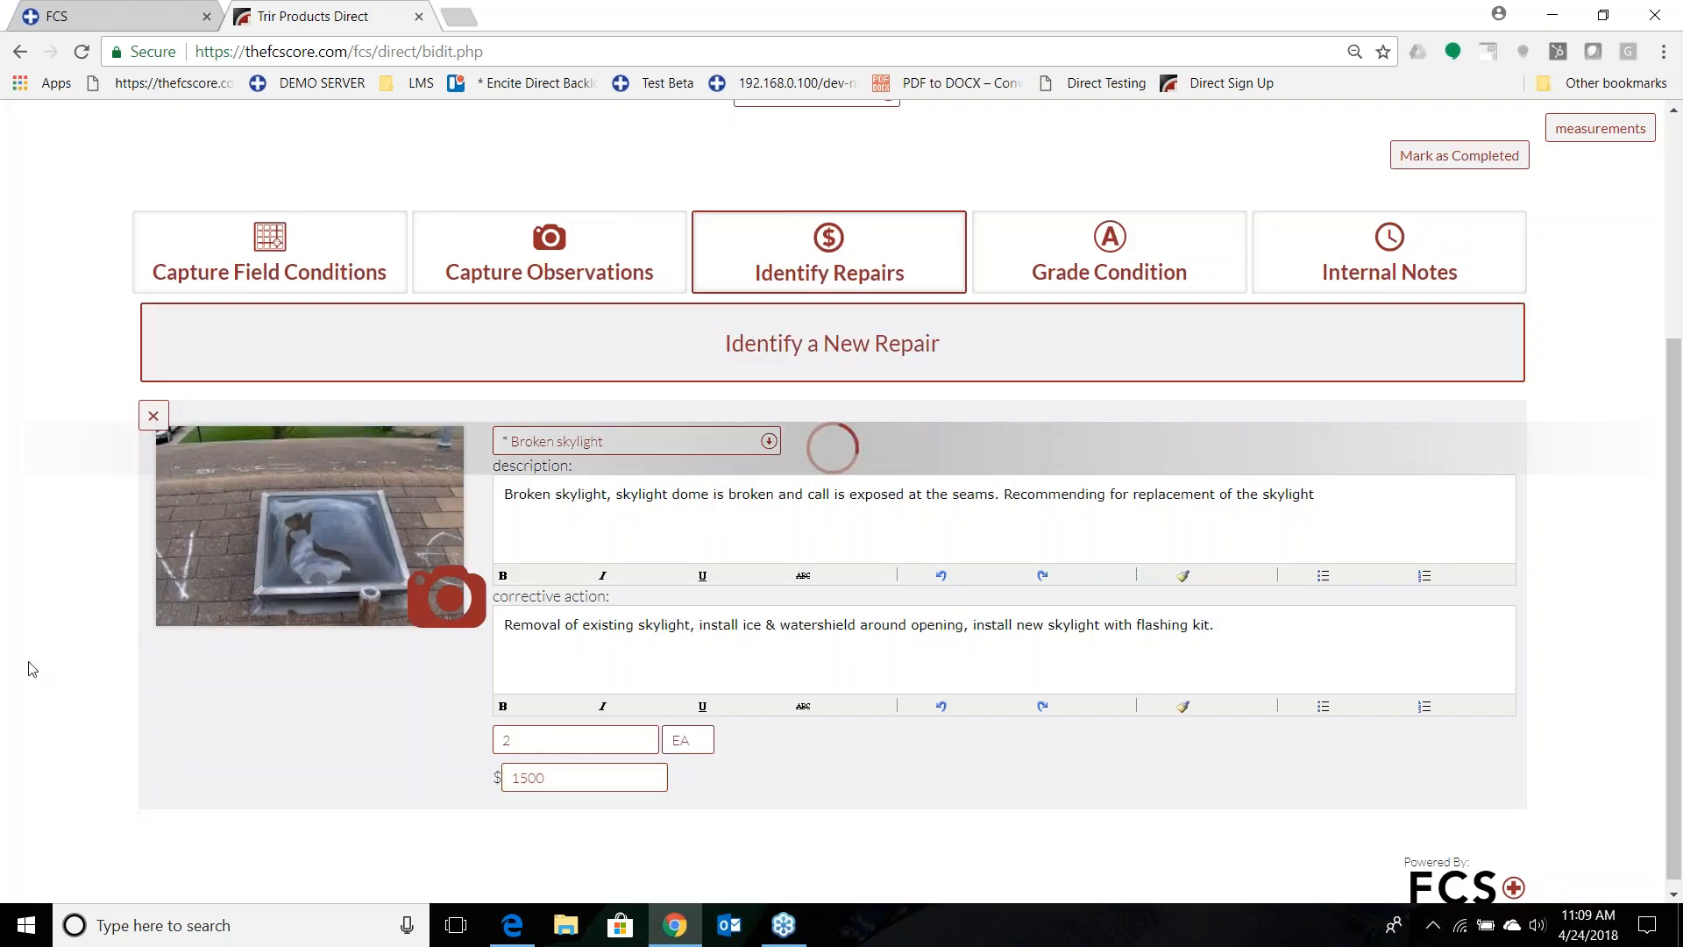
pyautogui.scroll(-3, 44, 637)
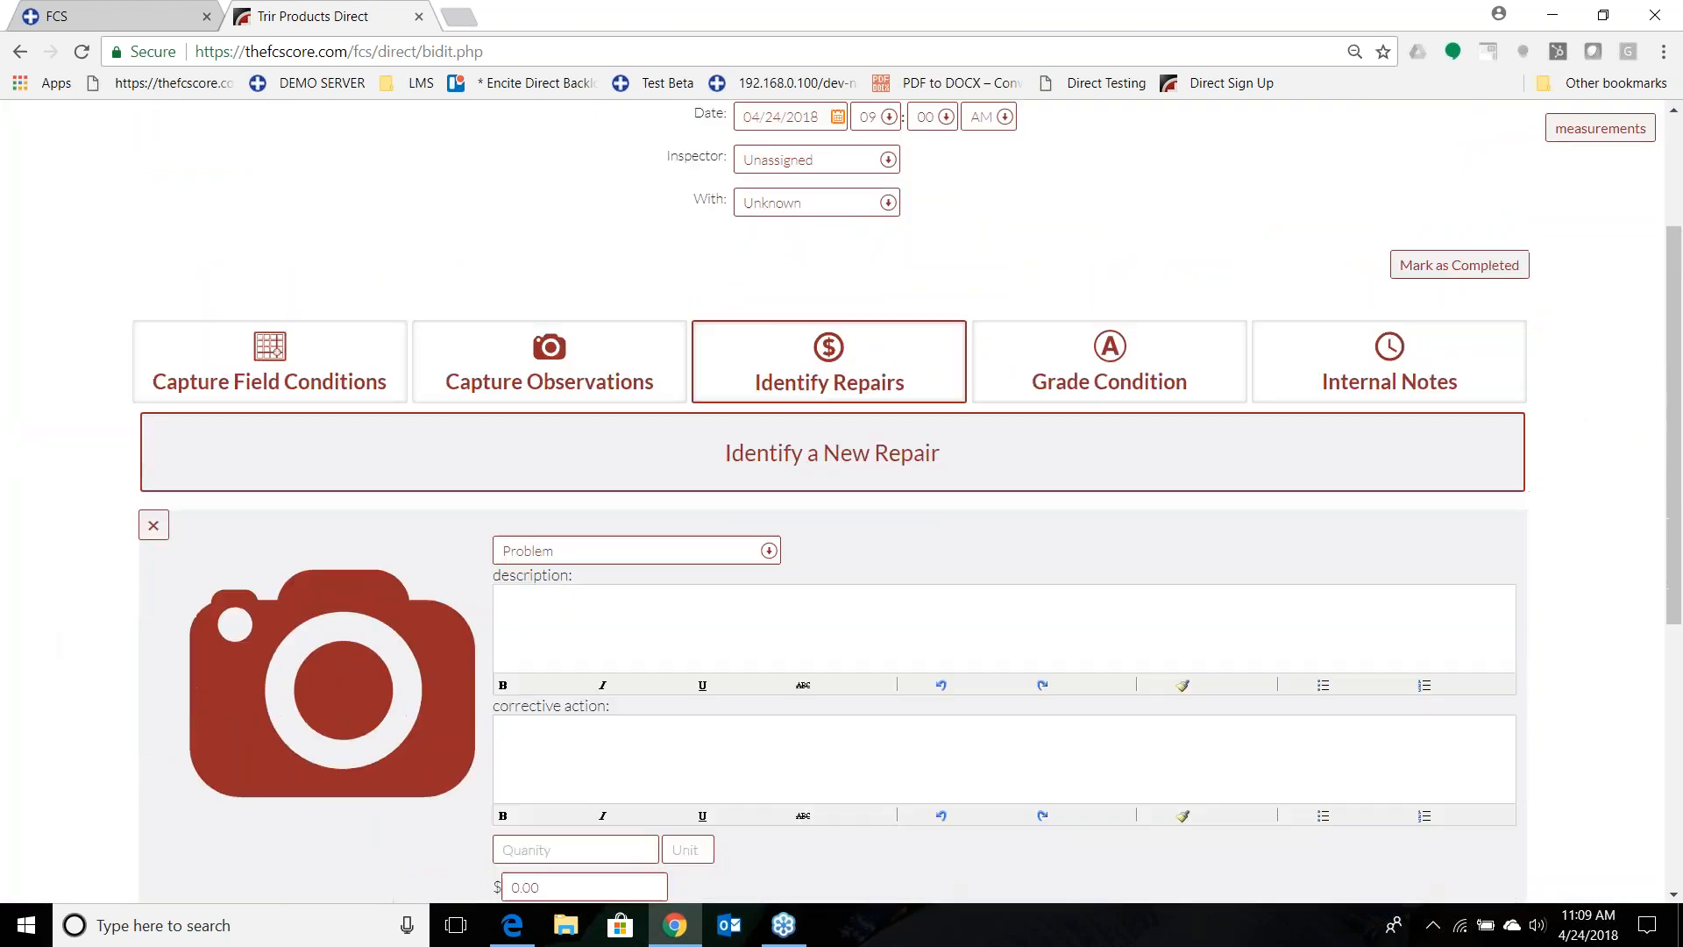
pyautogui.click(583, 553)
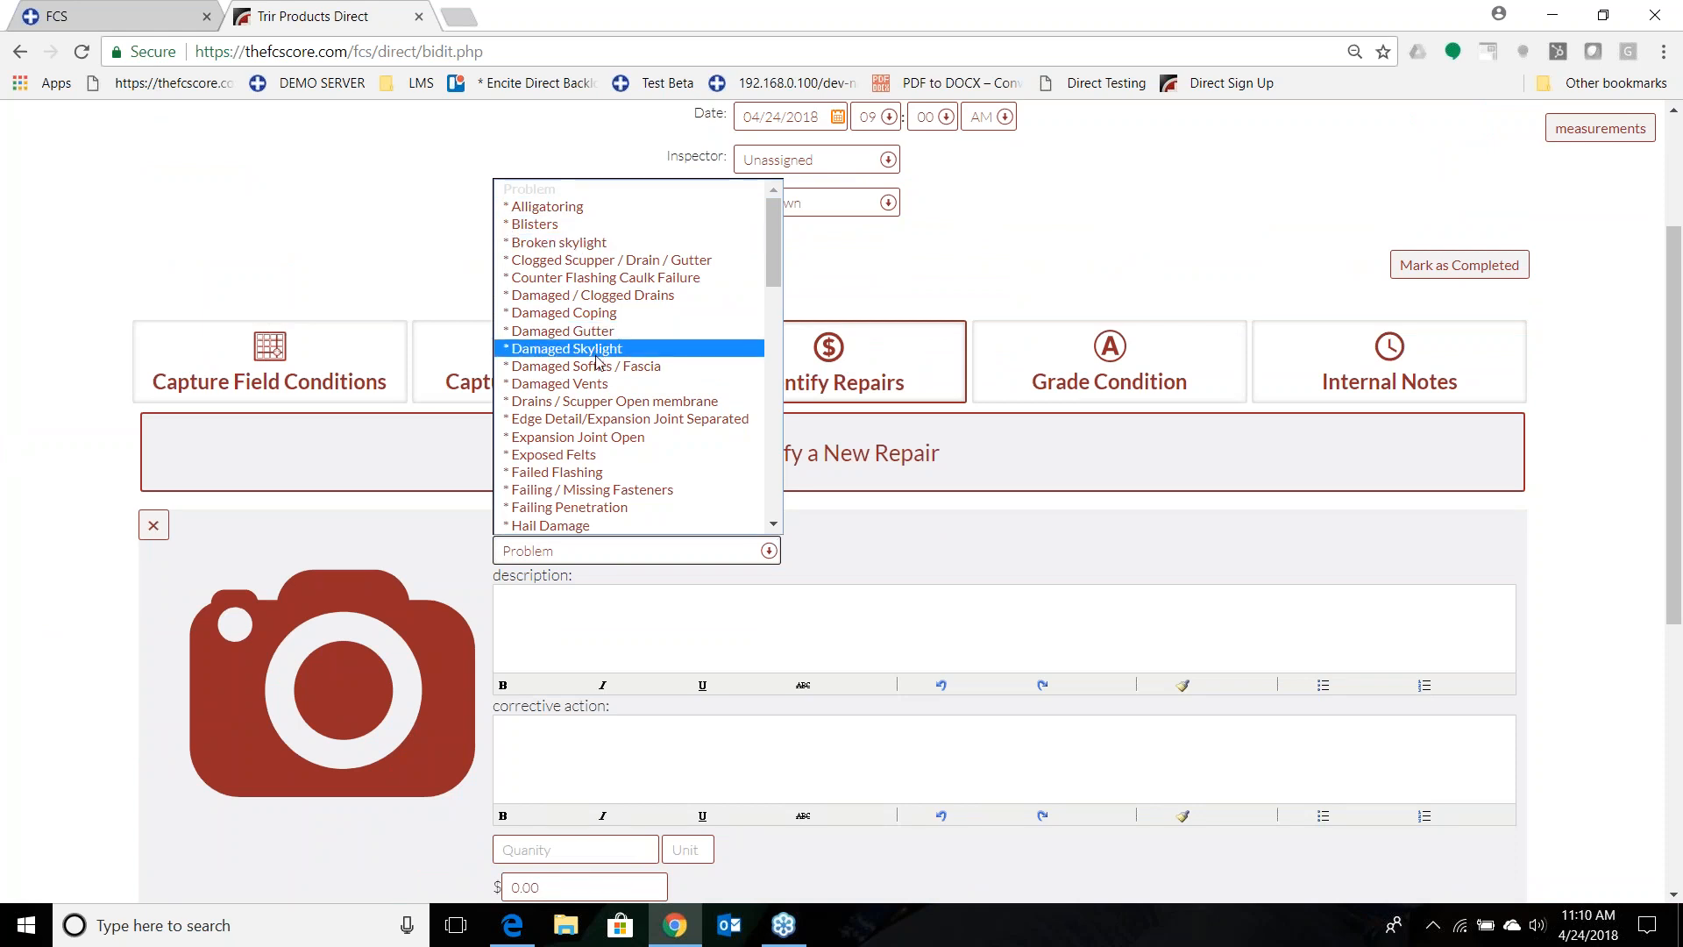
pyautogui.scroll(-4, 601, 388)
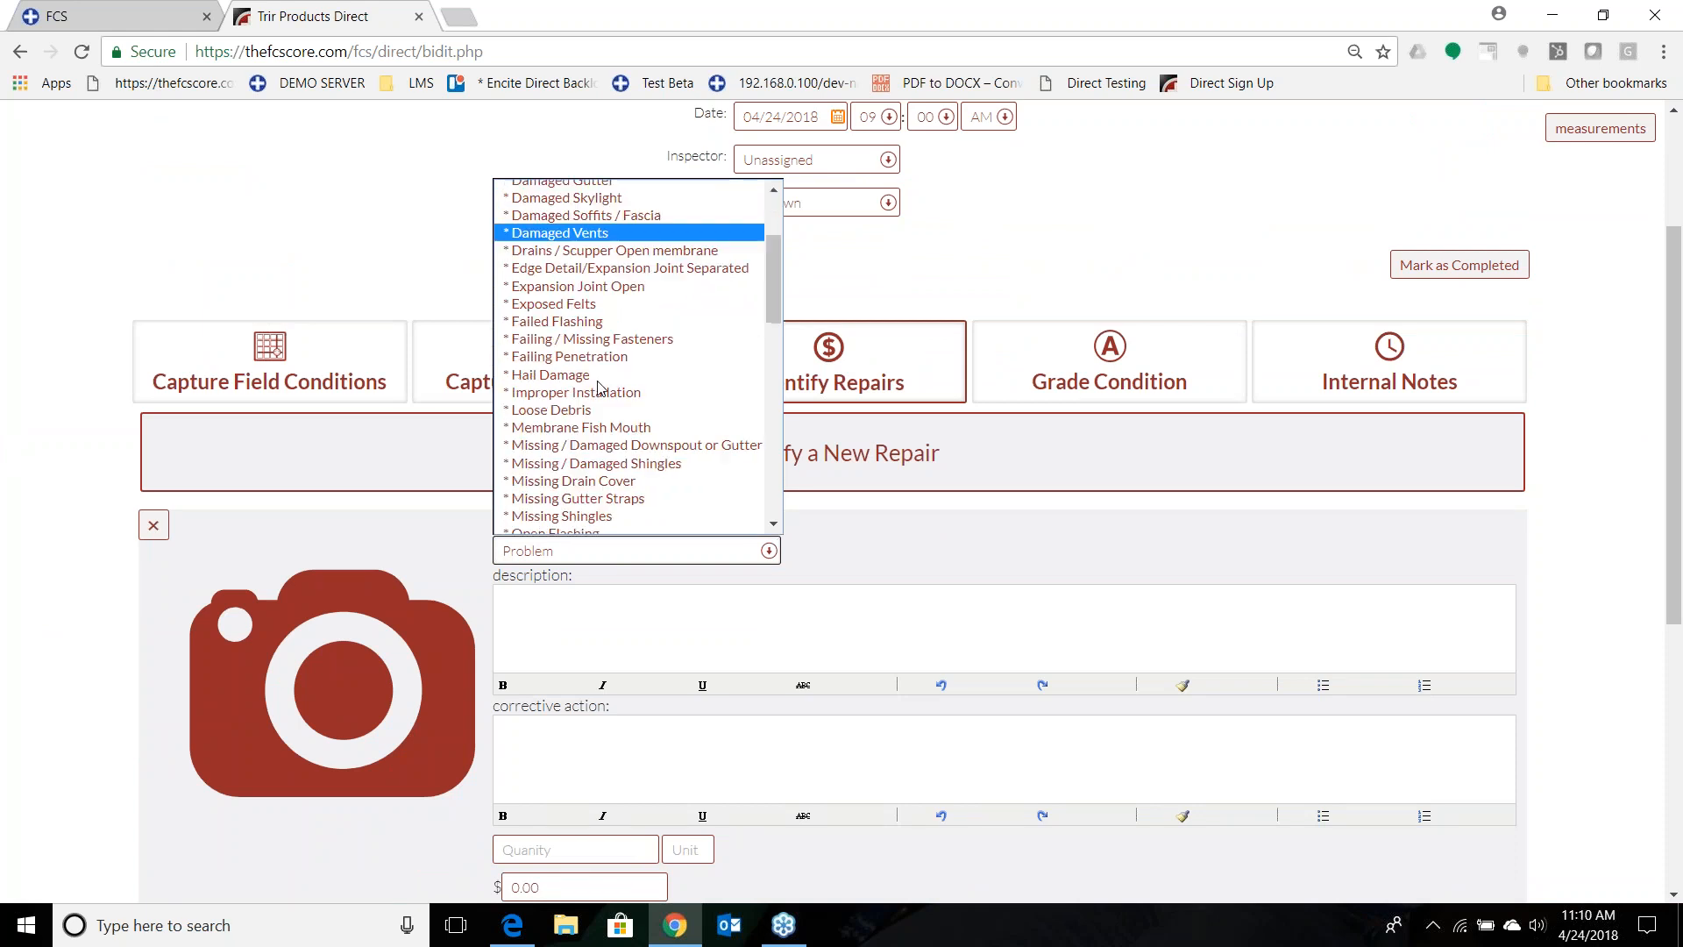
pyautogui.scroll(-4, 593, 386)
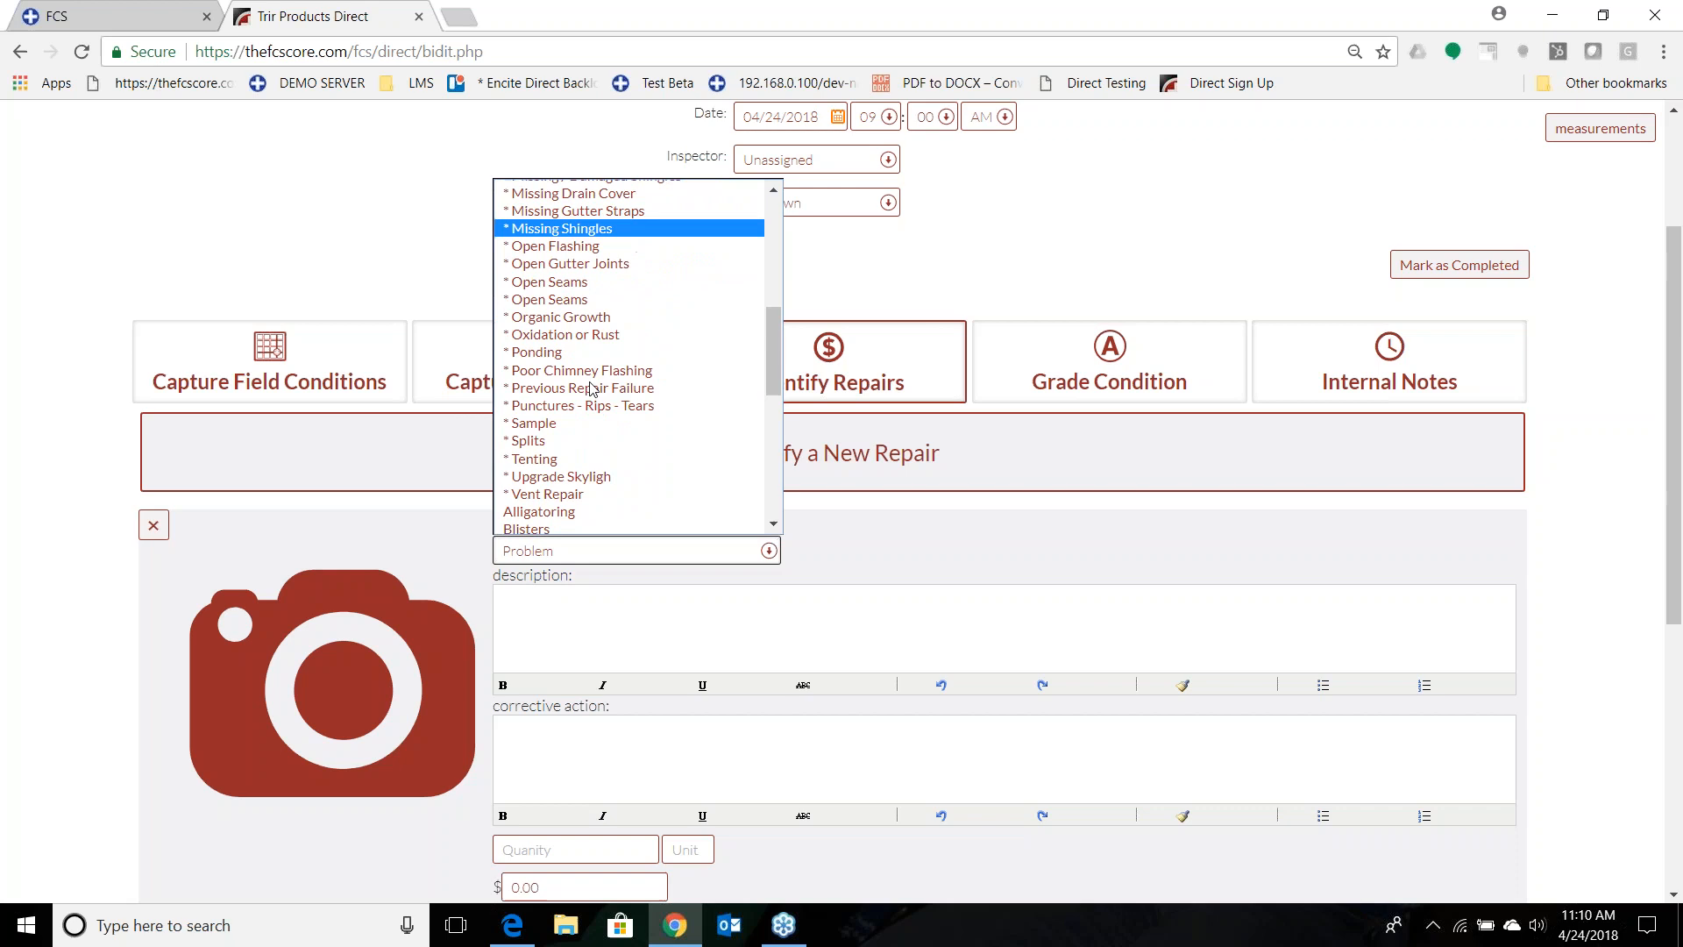
pyautogui.click(543, 230)
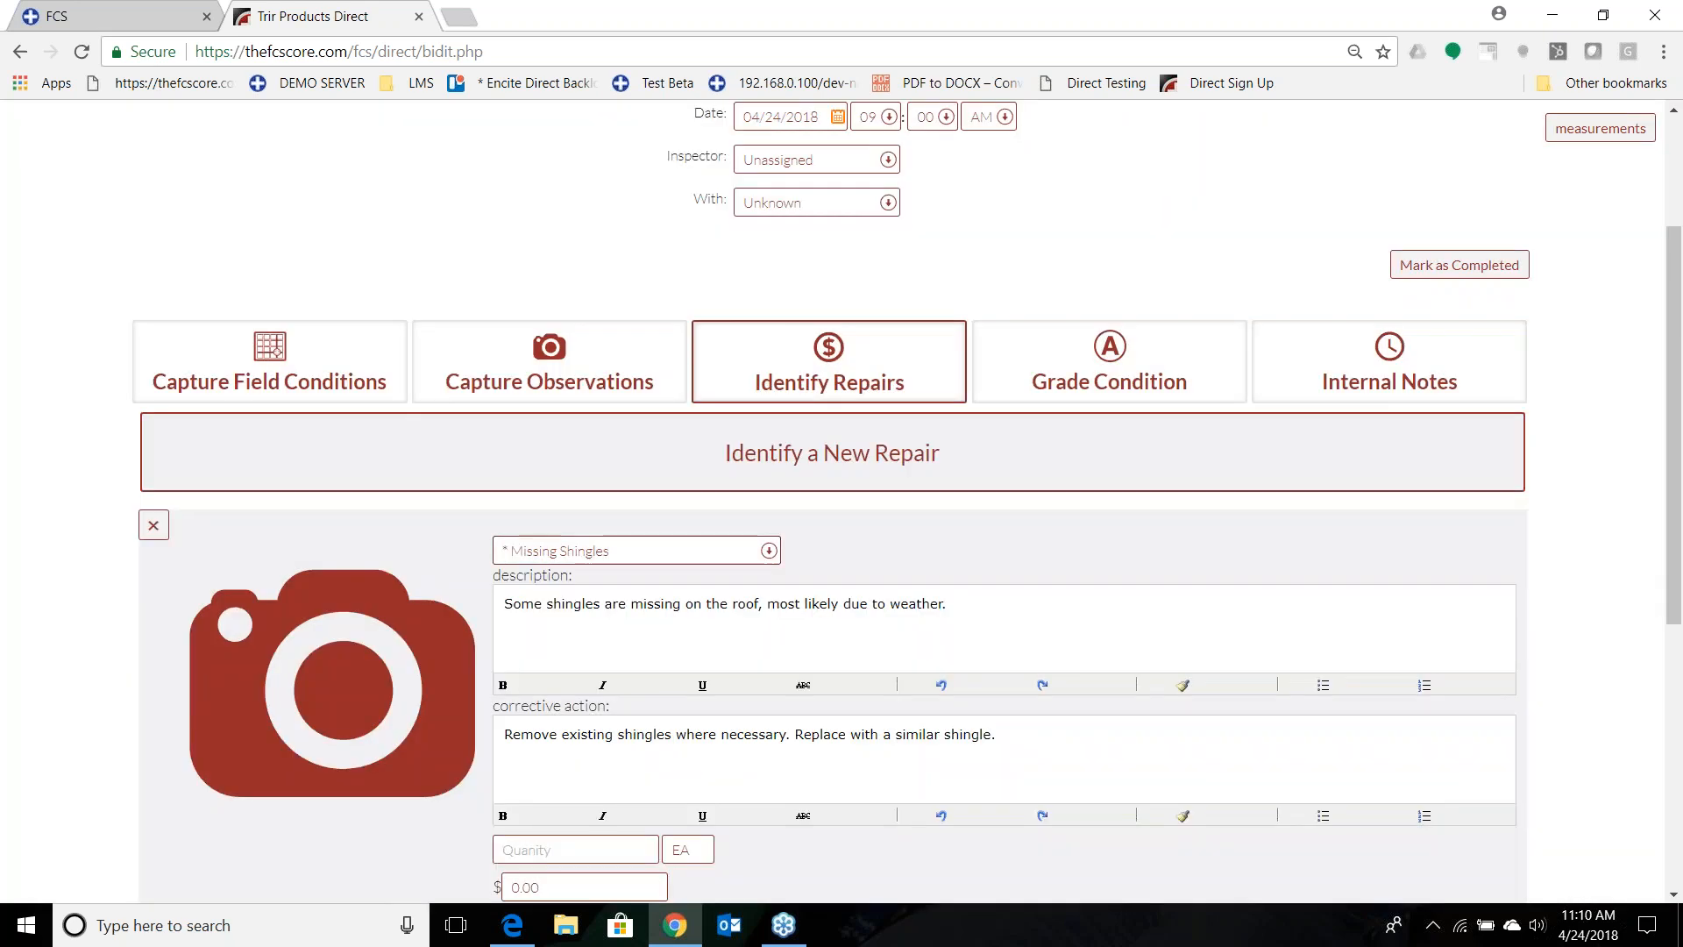
# Attach the "2 - Shingle Observation" photo to the missing shingles repair.
pyautogui.click(372, 682)
pyautogui.scroll(-2, 377, 298)
pyautogui.scroll(2, 359, 312)
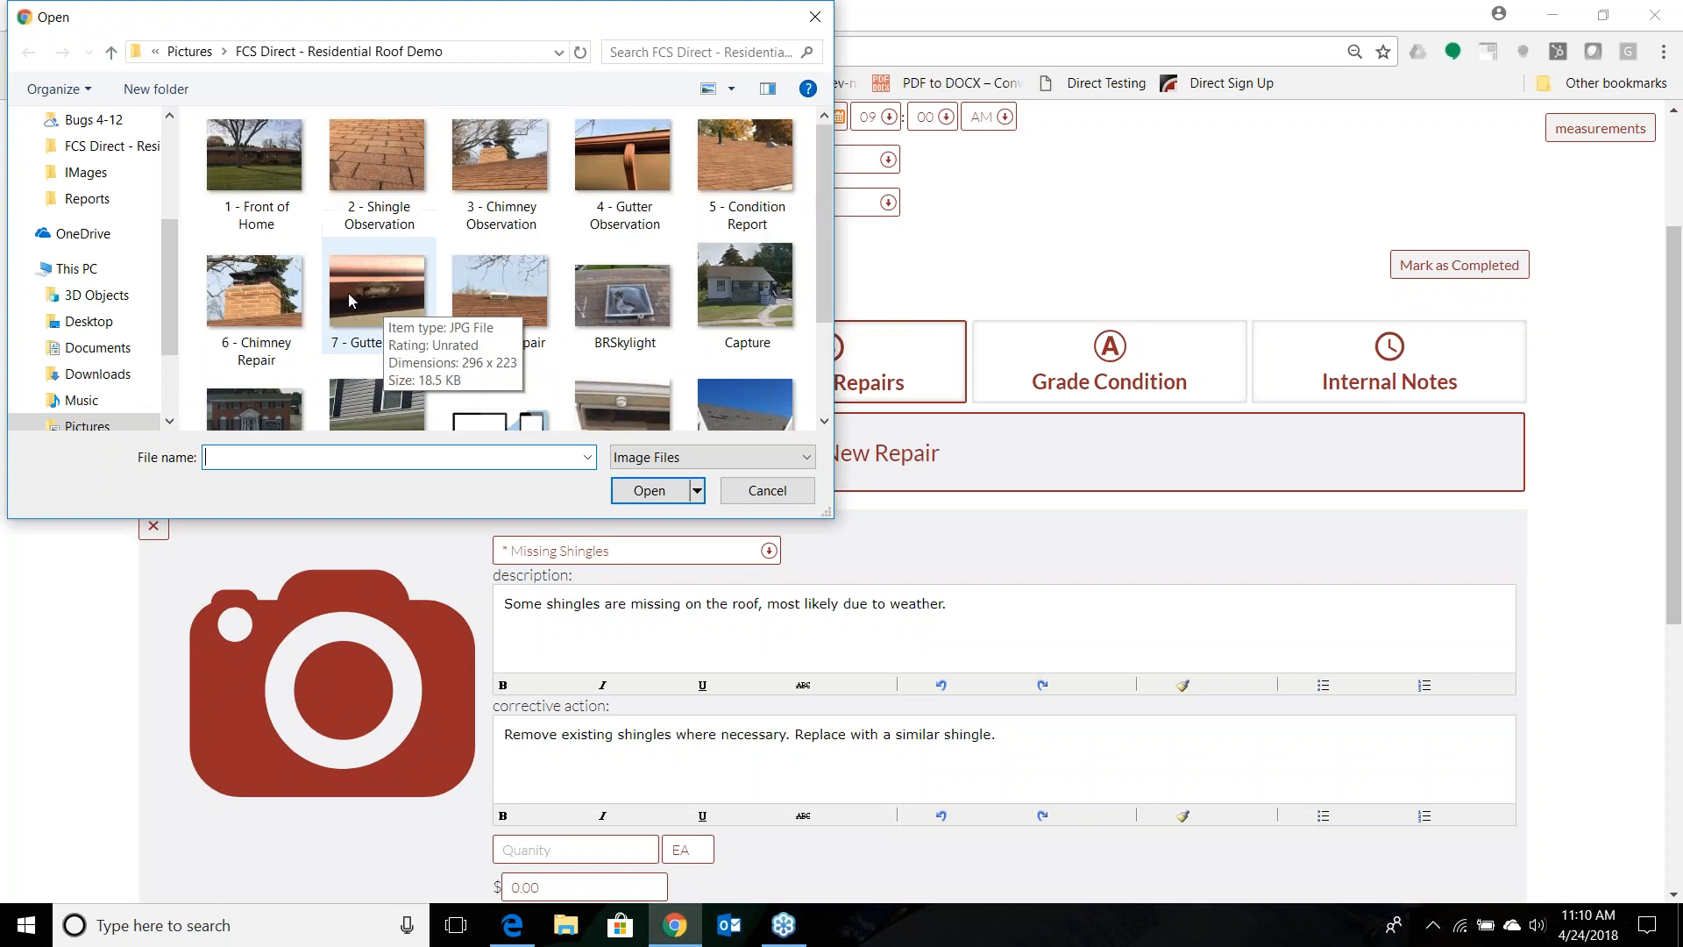
pyautogui.doubleClick(376, 140)
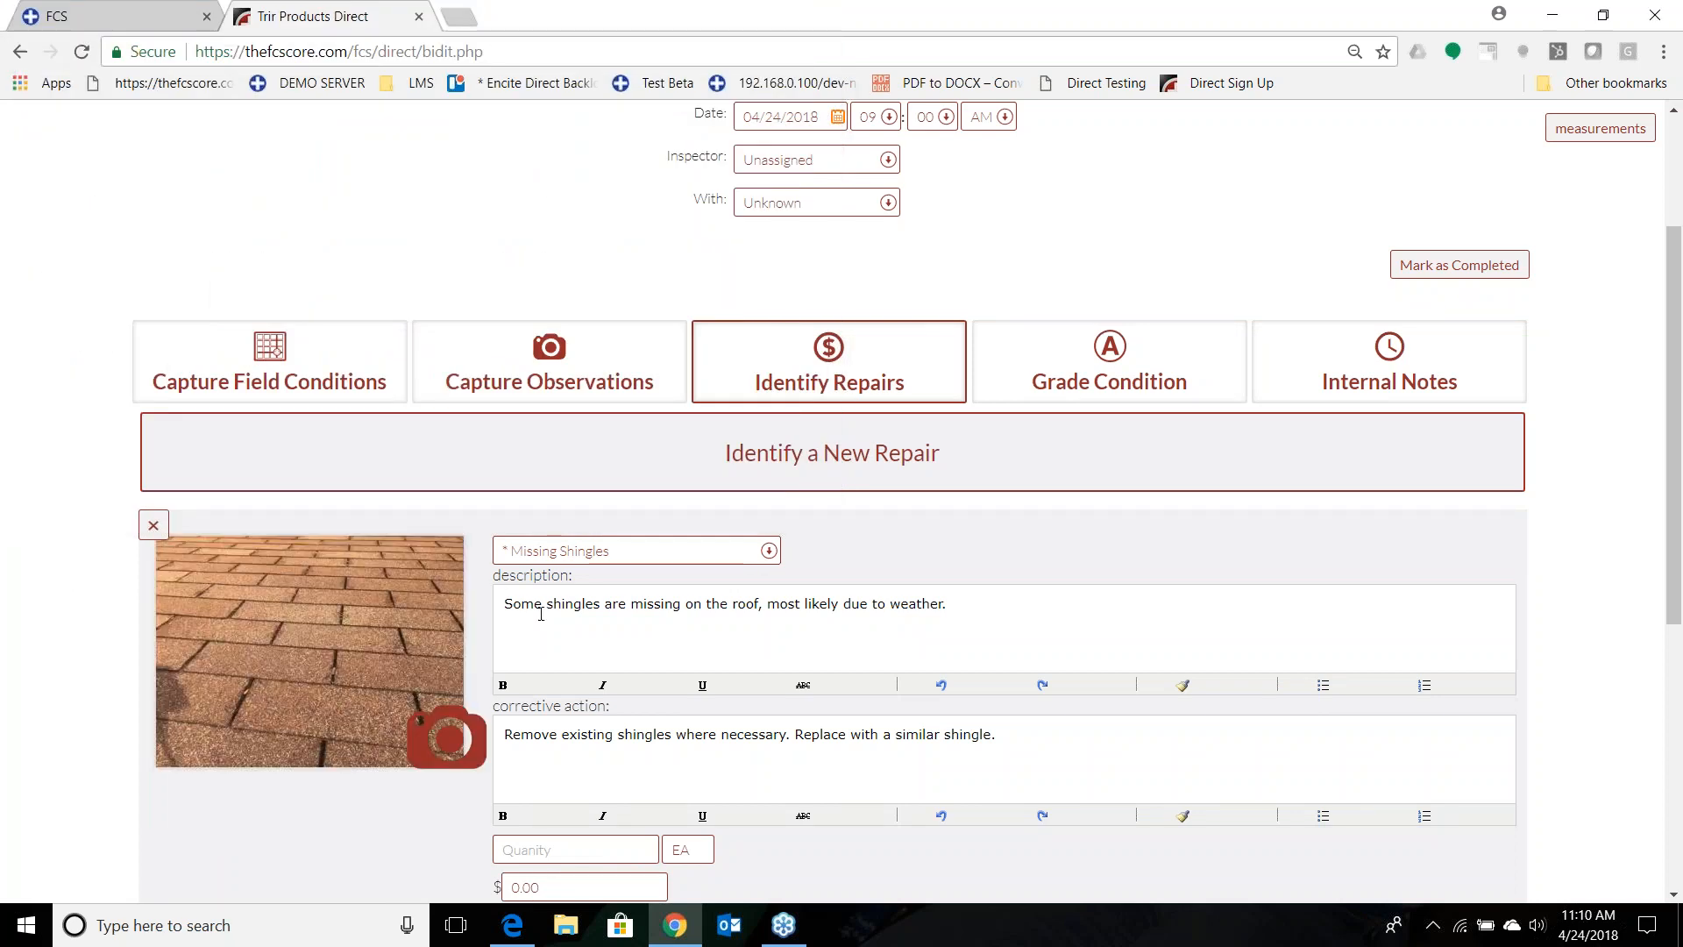
# Set the quantity of the missing shingles repair to 2.
pyautogui.scroll(-1, 566, 744)
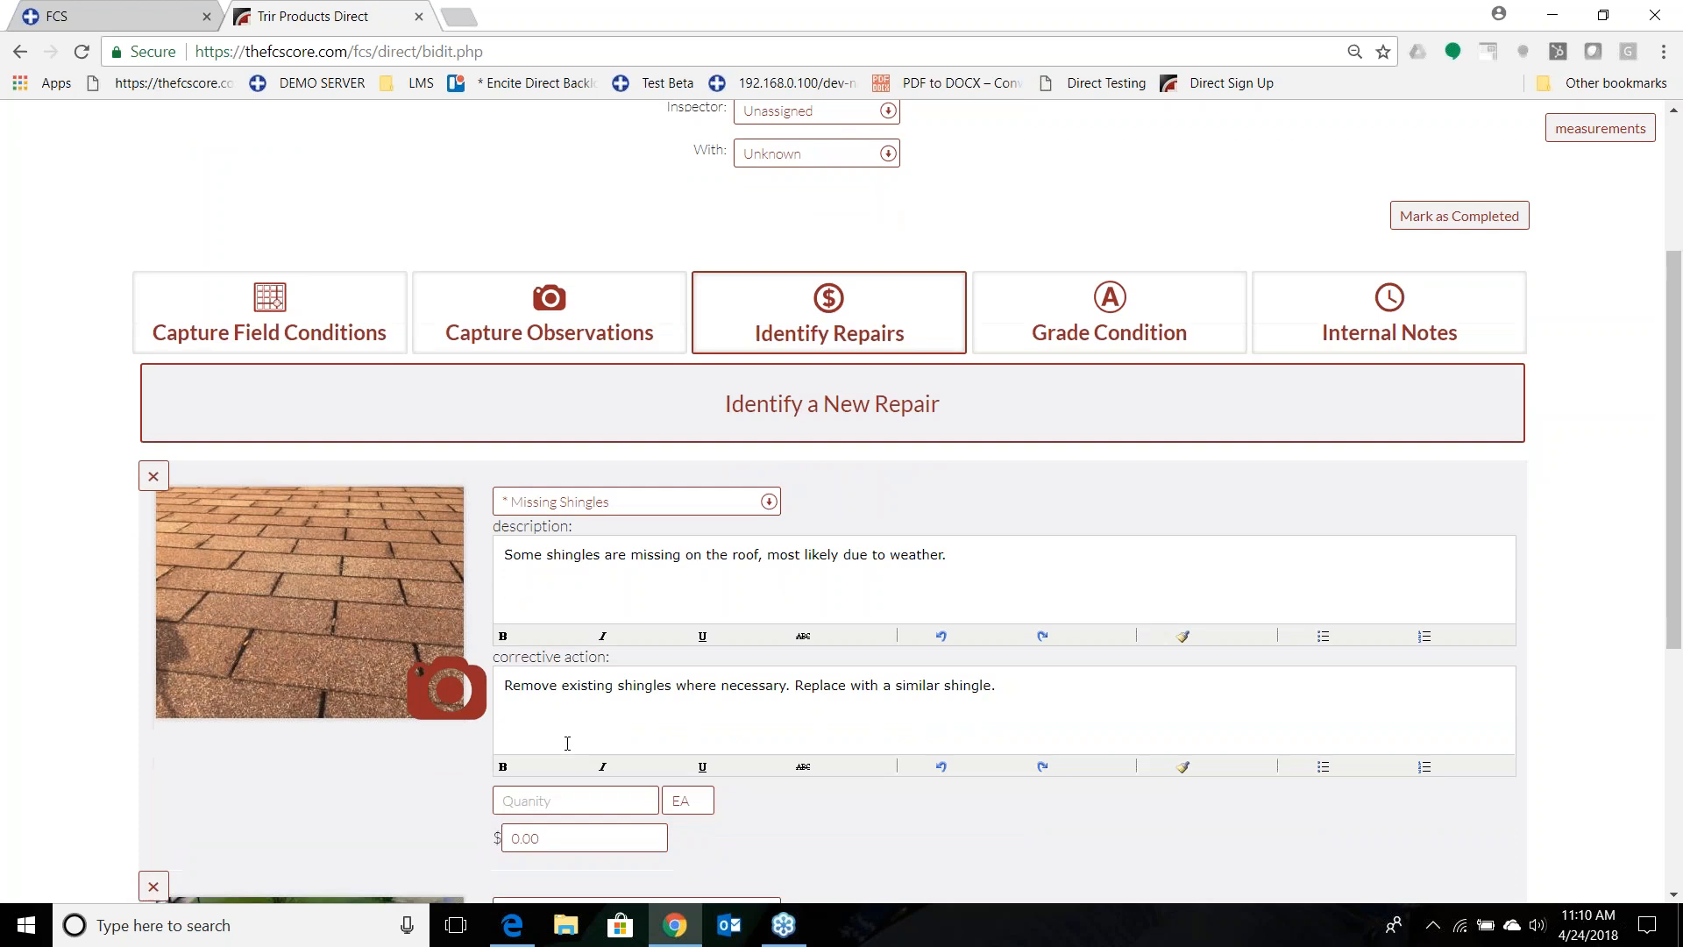
pyautogui.click(557, 743)
pyautogui.write('2')
pyautogui.press('Tab')
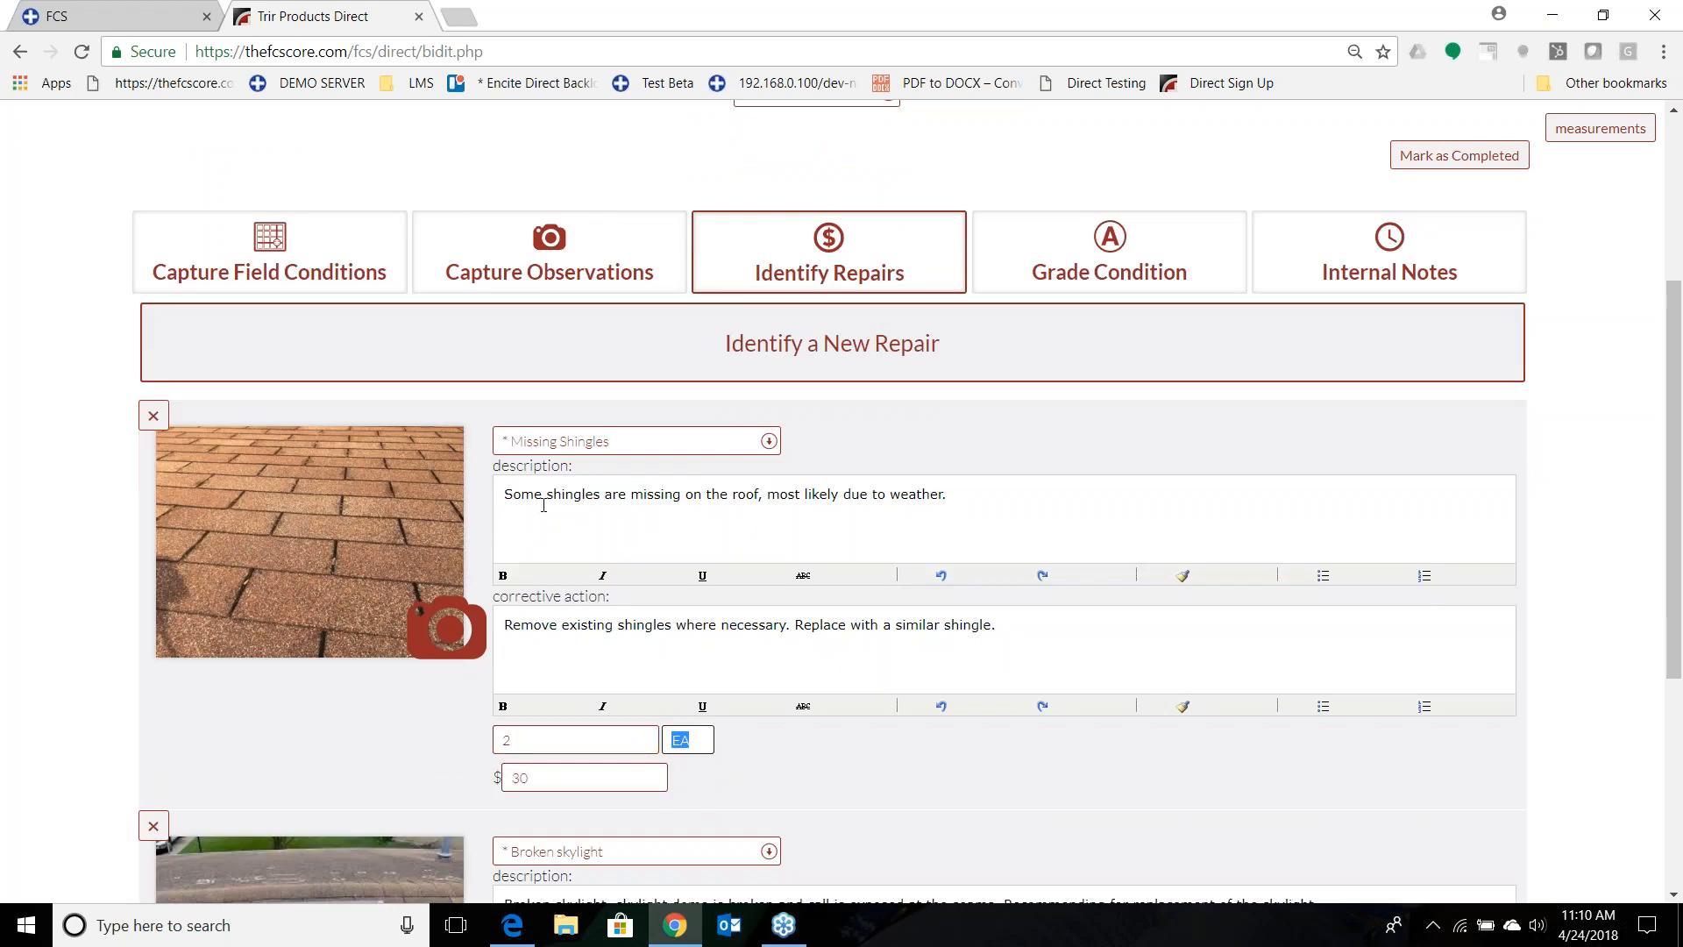
# Add the recent hail storm as a further cause in the missing shingles description and leave the inspection.
pyautogui.click(1011, 494)
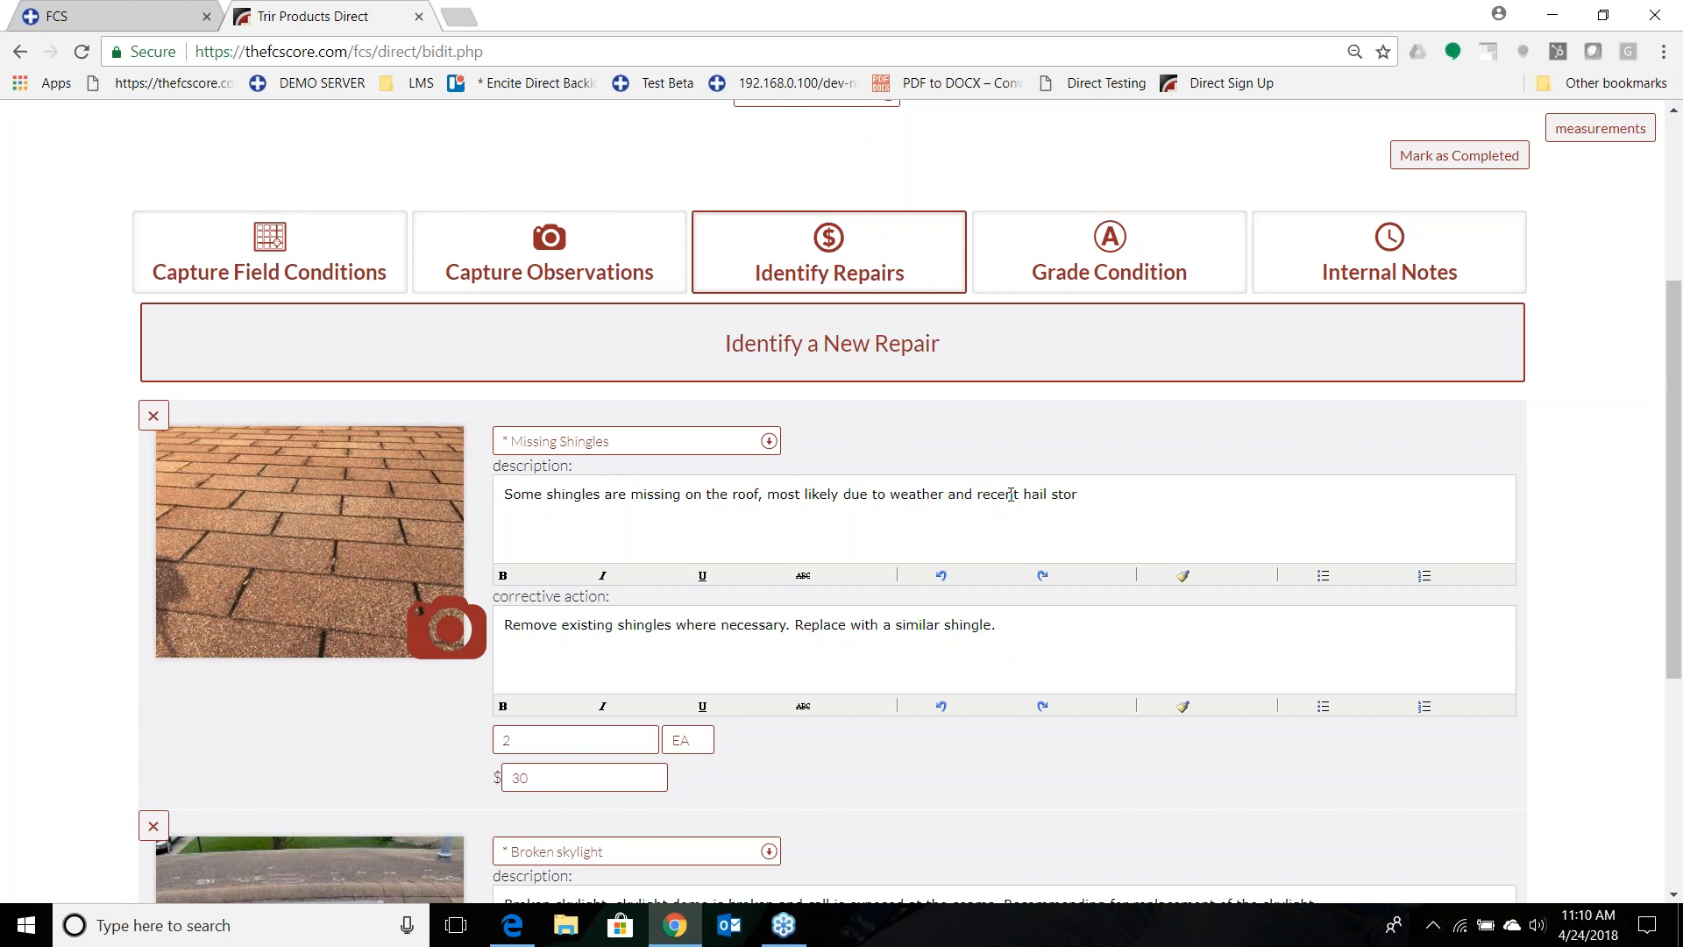
pyautogui.scroll(-3, 312, 451)
pyautogui.scroll(6, 123, 488)
pyautogui.scroll(-3, 8, 768)
pyautogui.scroll(3, 53, 710)
pyautogui.click(1490, 193)
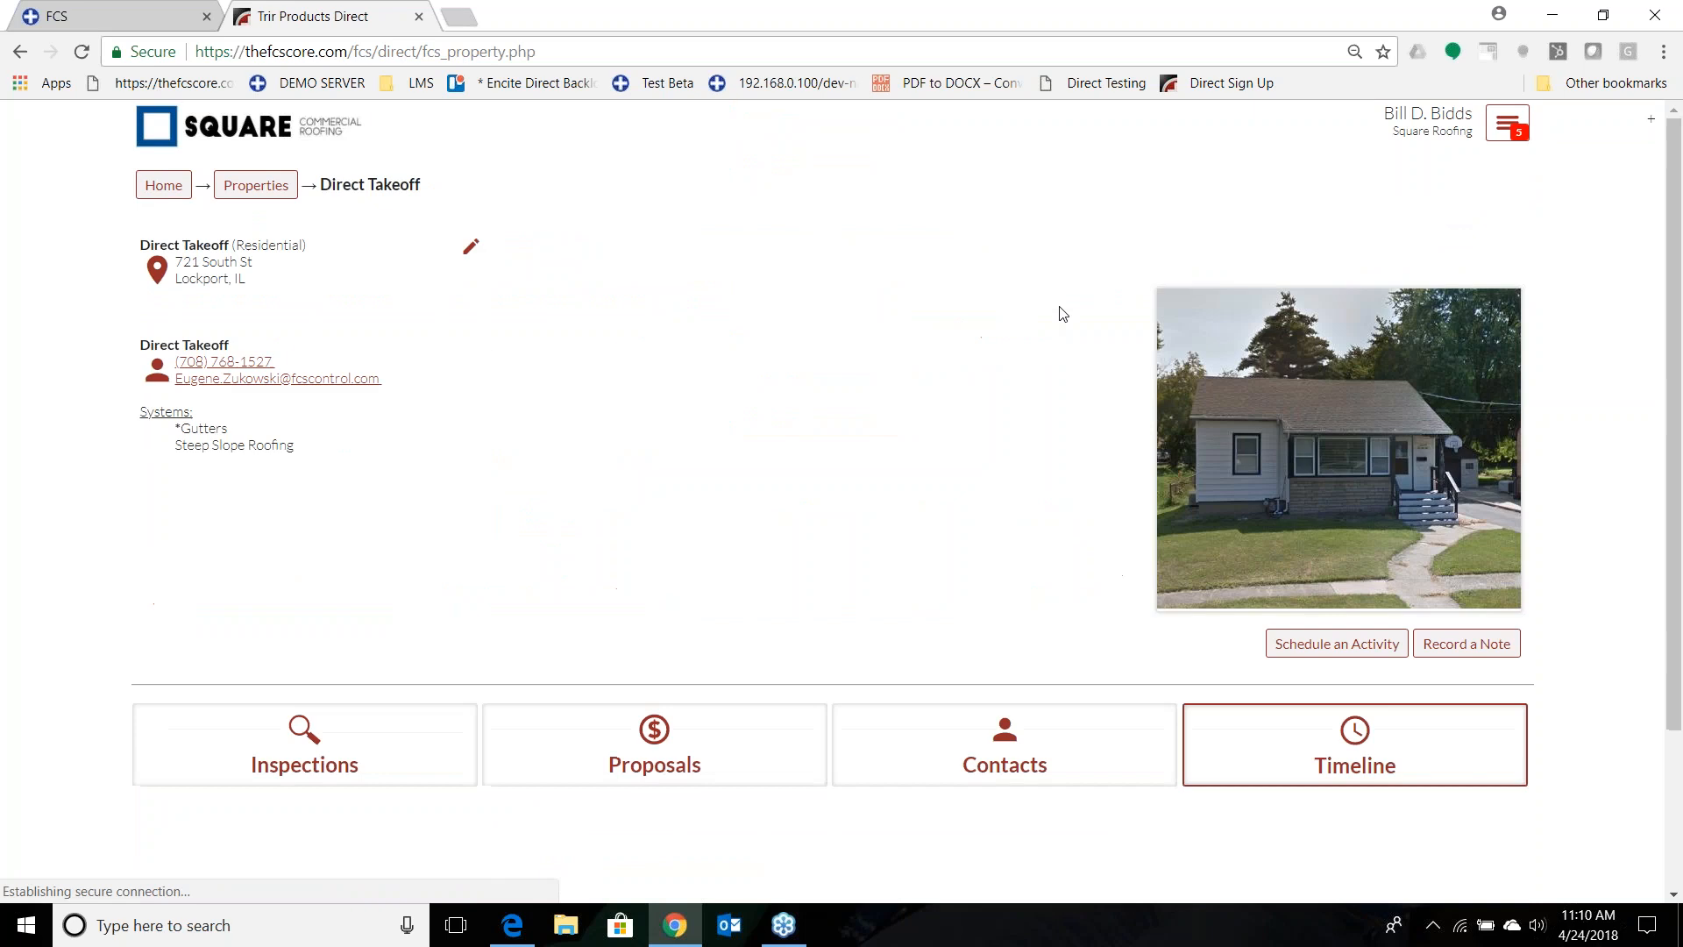
# Go to the property's proposals and open the Service Options proposal.
pyautogui.scroll(-3, 726, 447)
pyautogui.click(654, 526)
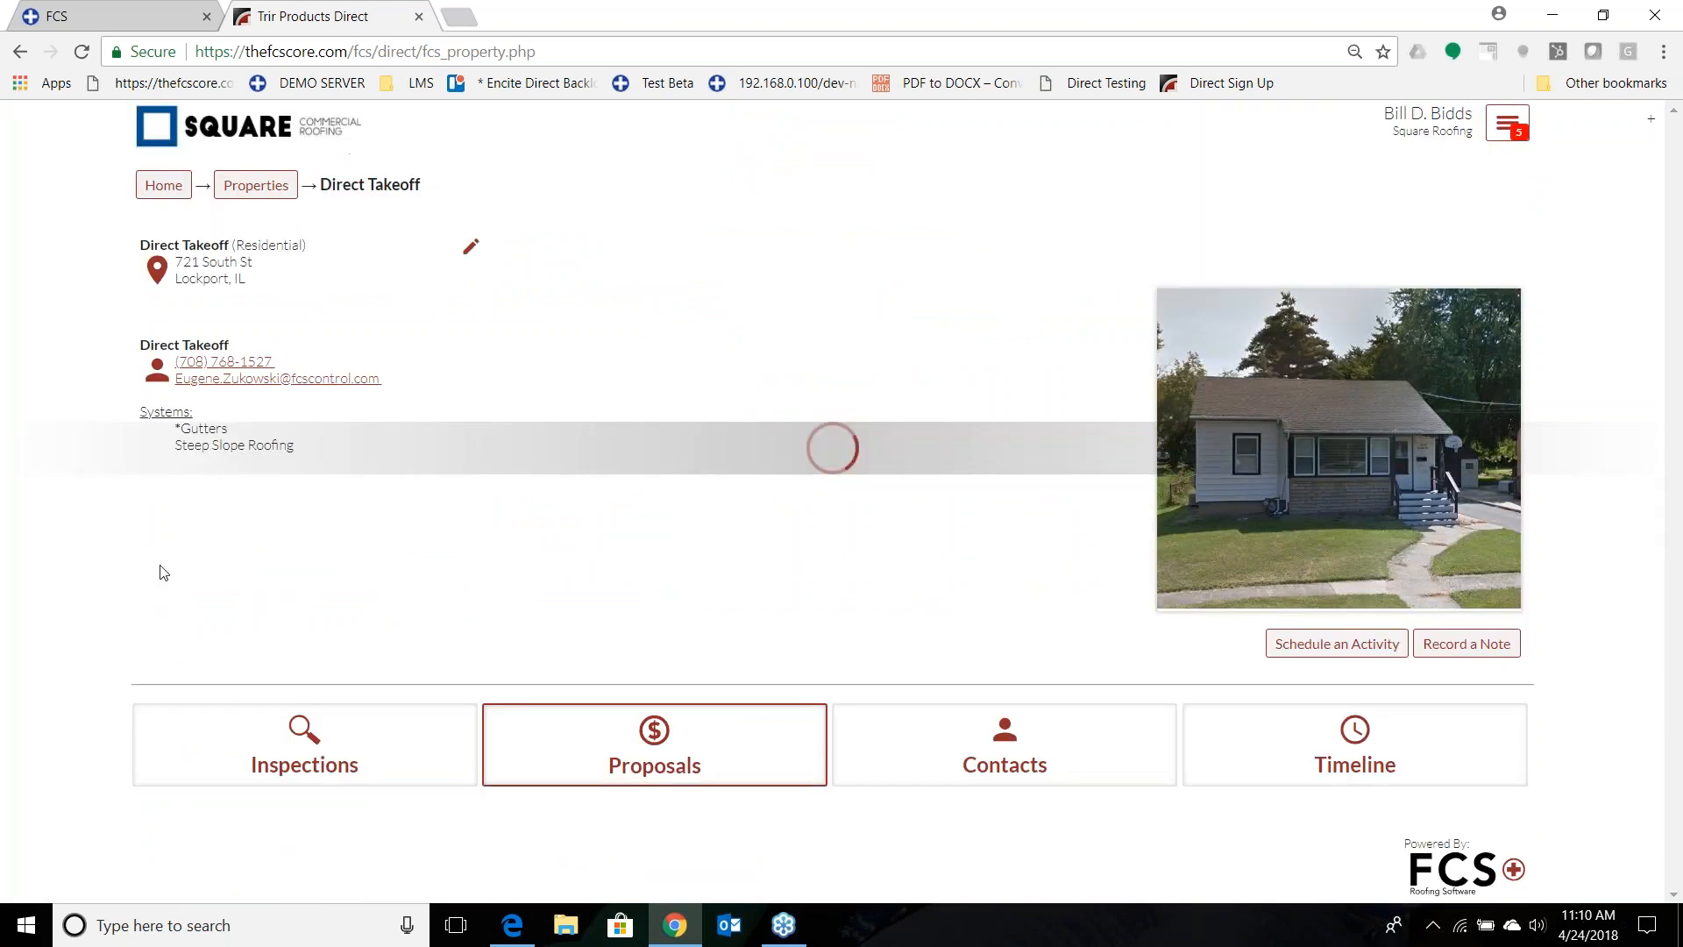
pyautogui.scroll(-3, 45, 474)
pyautogui.click(506, 601)
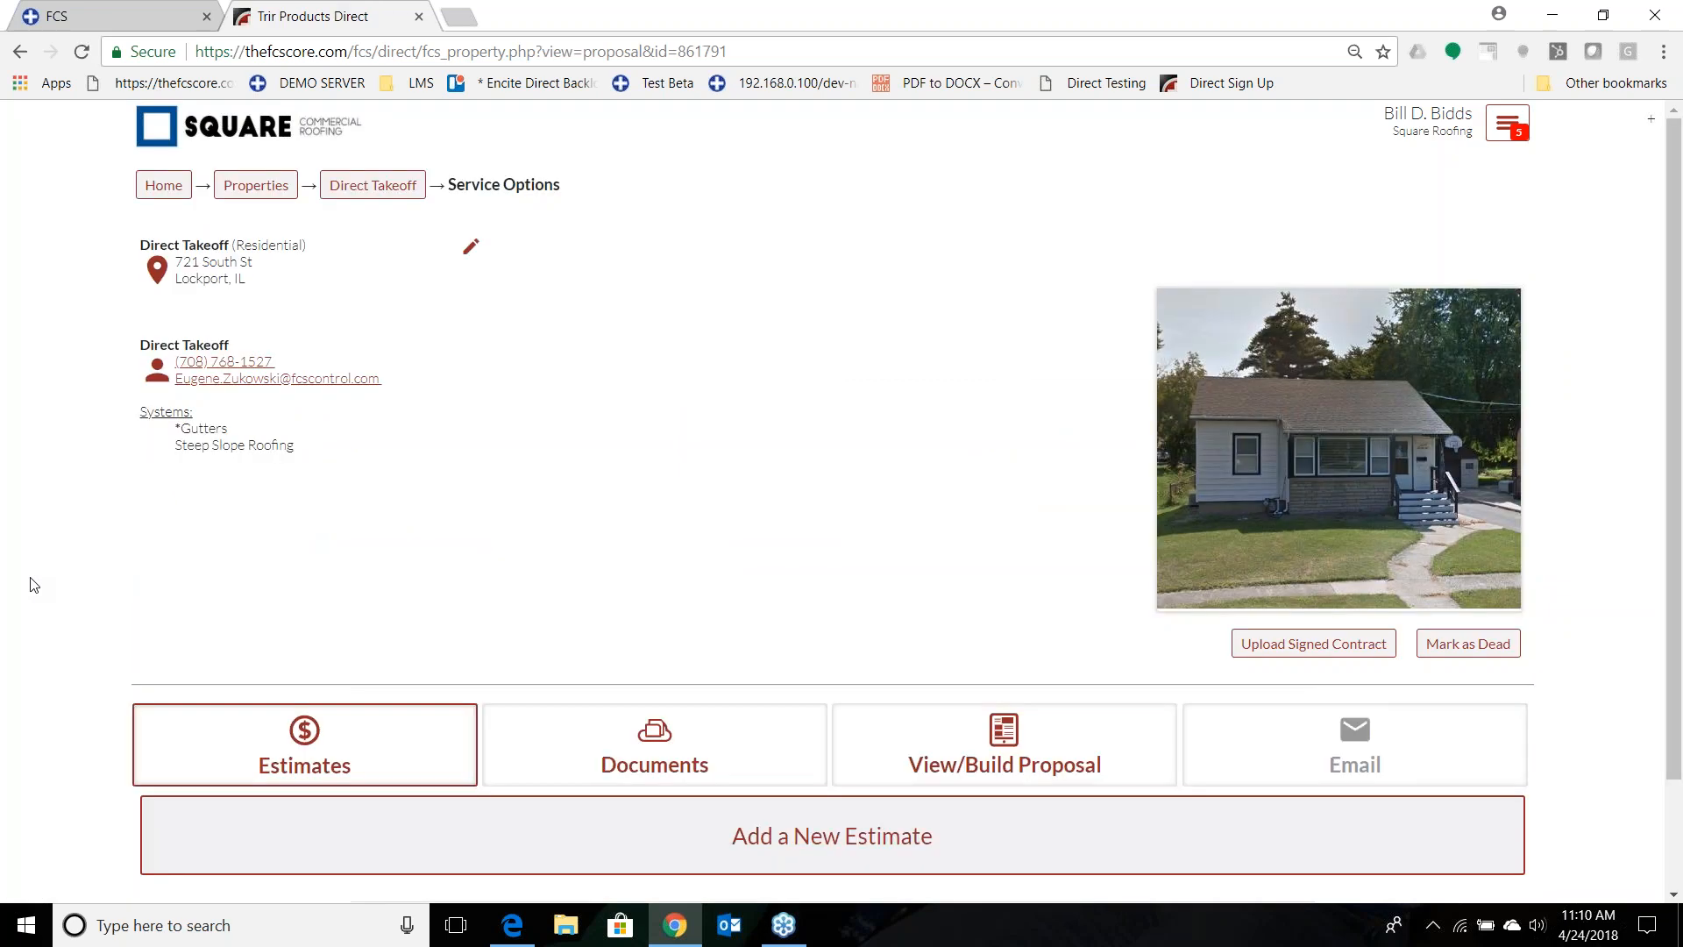
# Add a Steep Slope Roofing estimate to the proposal using your own CertainTeed LandMark assembly.
pyautogui.scroll(-2, 34, 584)
pyautogui.click(379, 717)
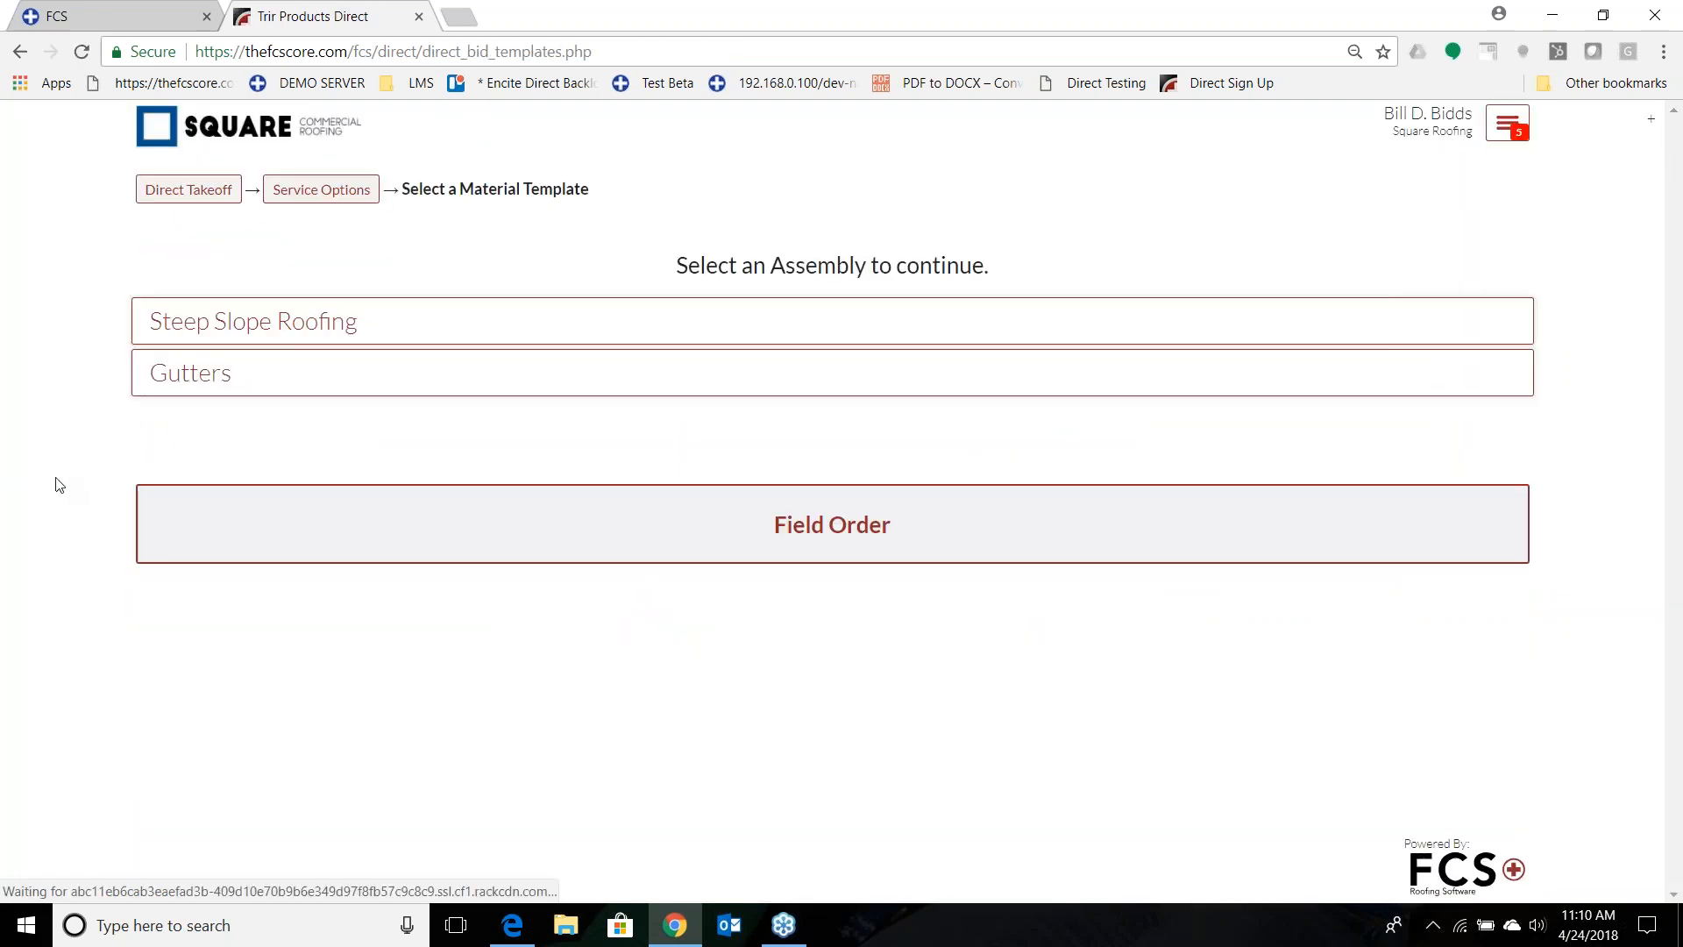
pyautogui.click(194, 334)
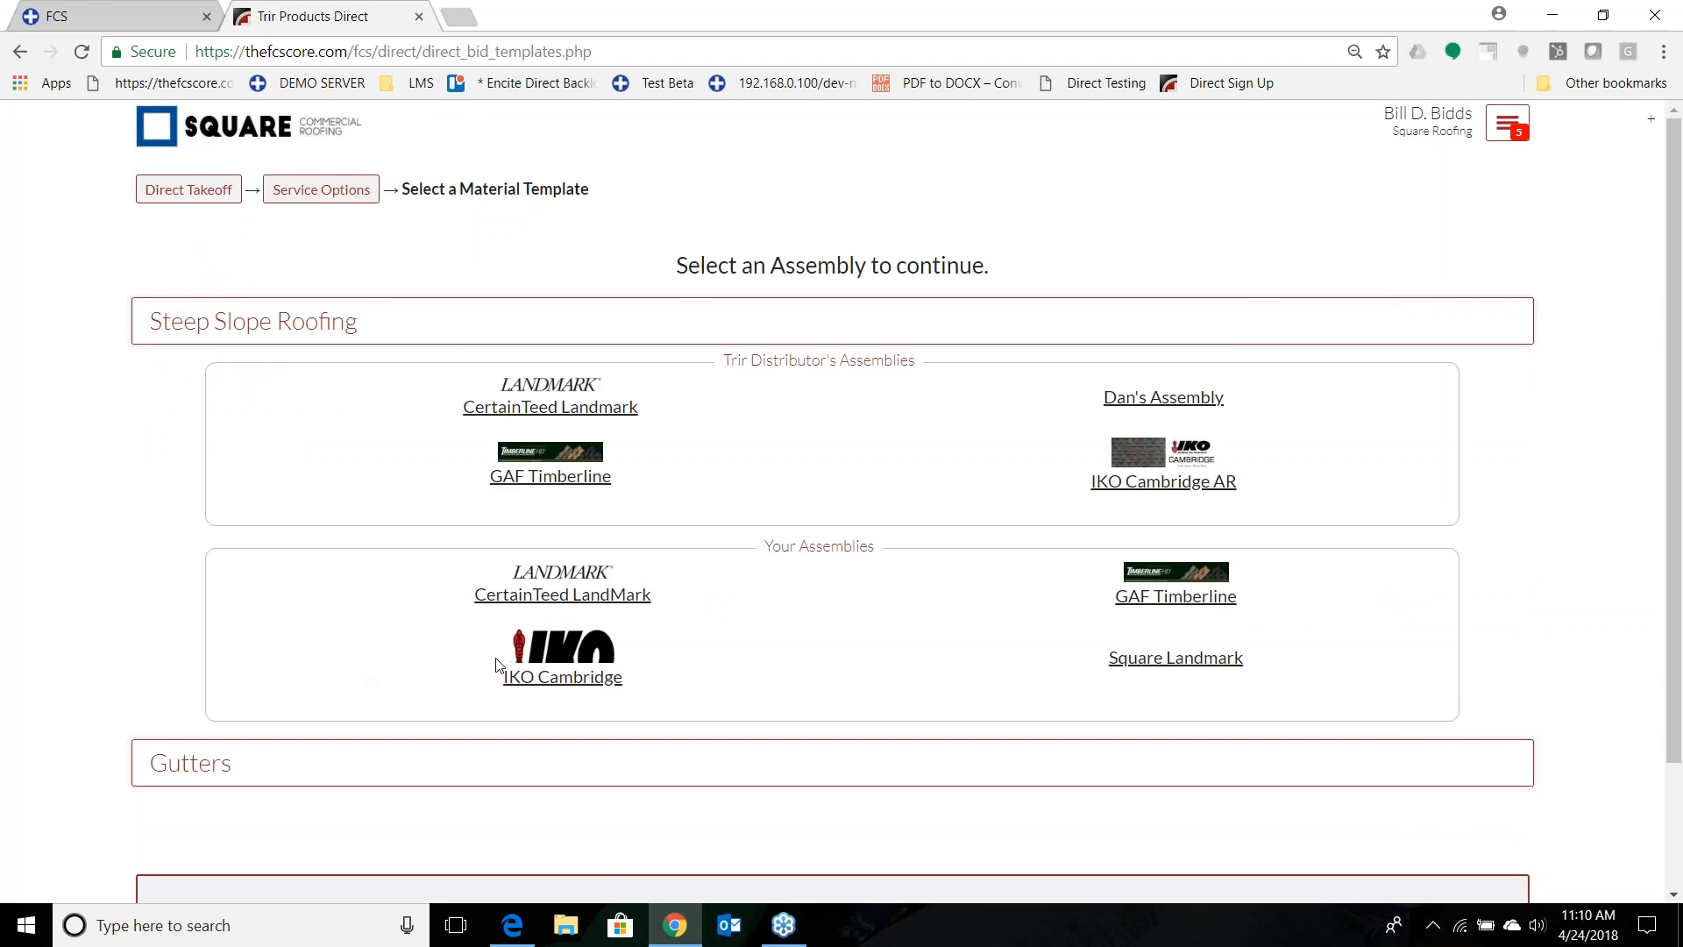
pyautogui.click(563, 599)
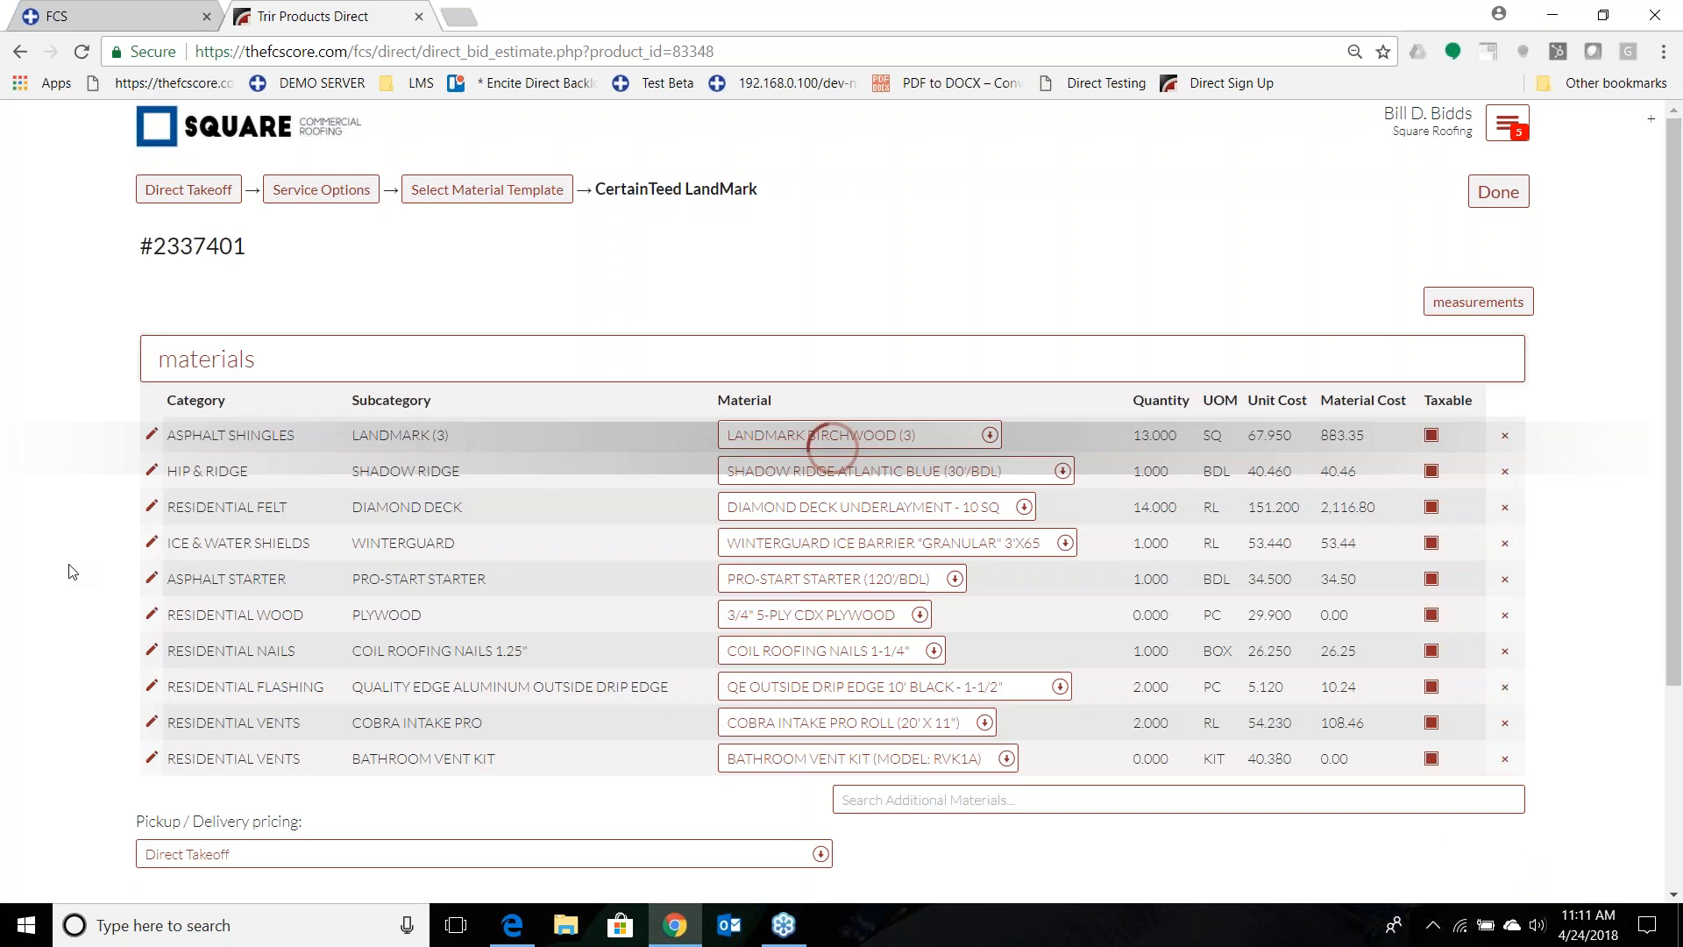
pyautogui.scroll(-5, 73, 571)
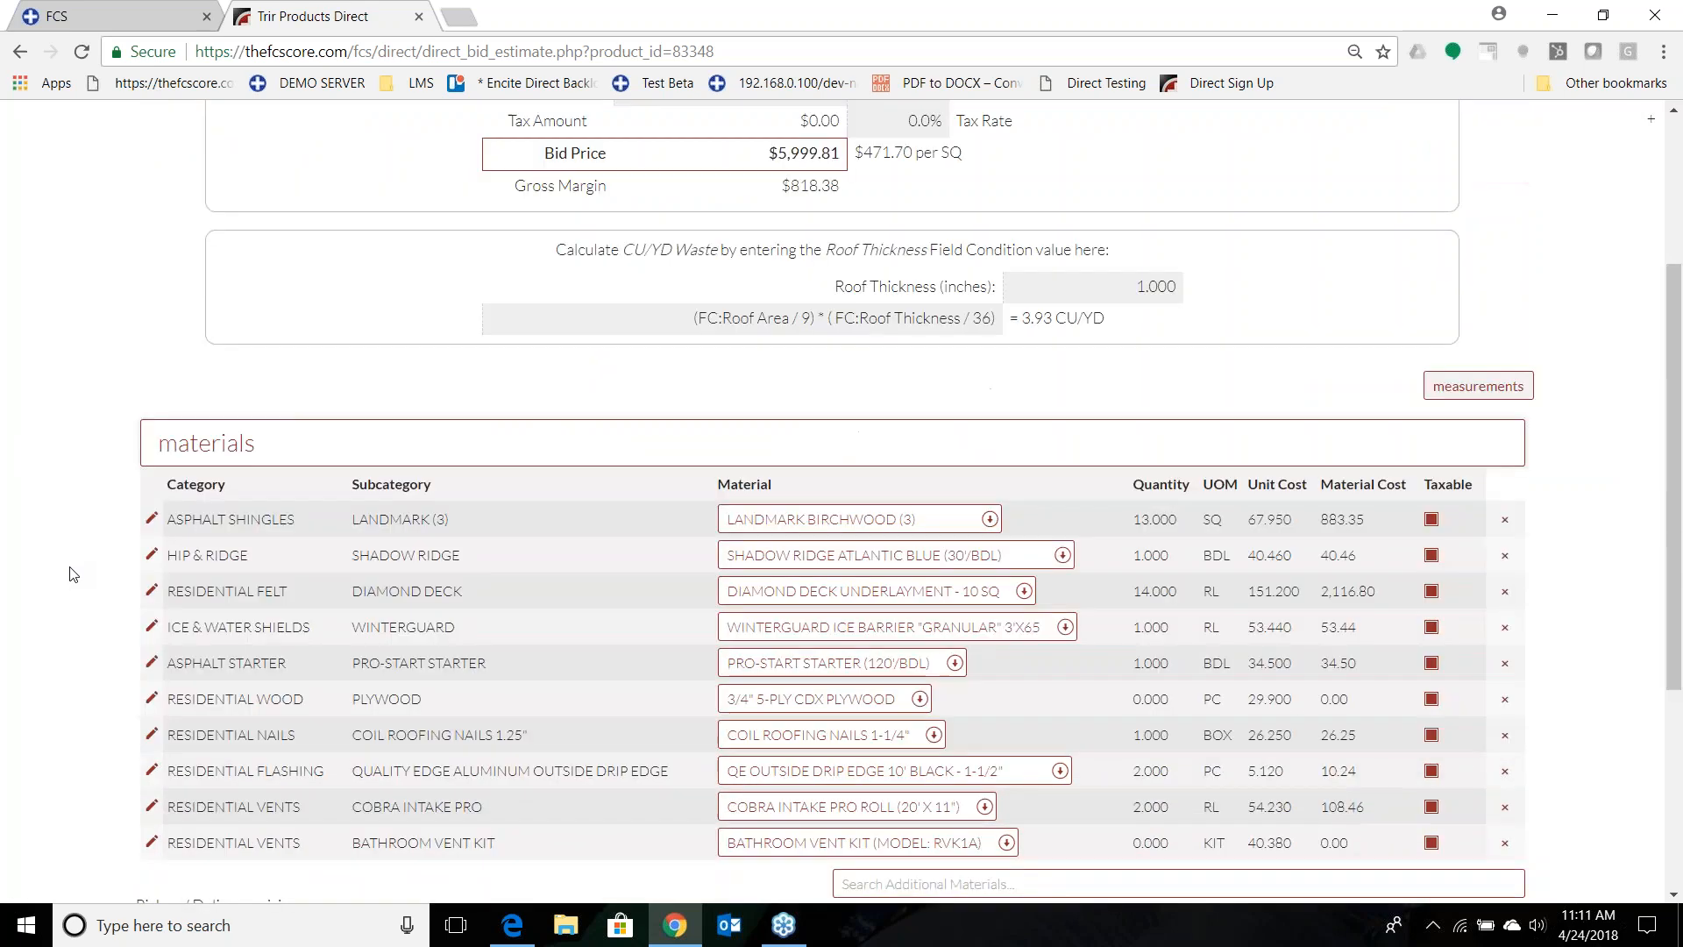
pyautogui.scroll(4, 73, 572)
pyautogui.scroll(1, 1260, 445)
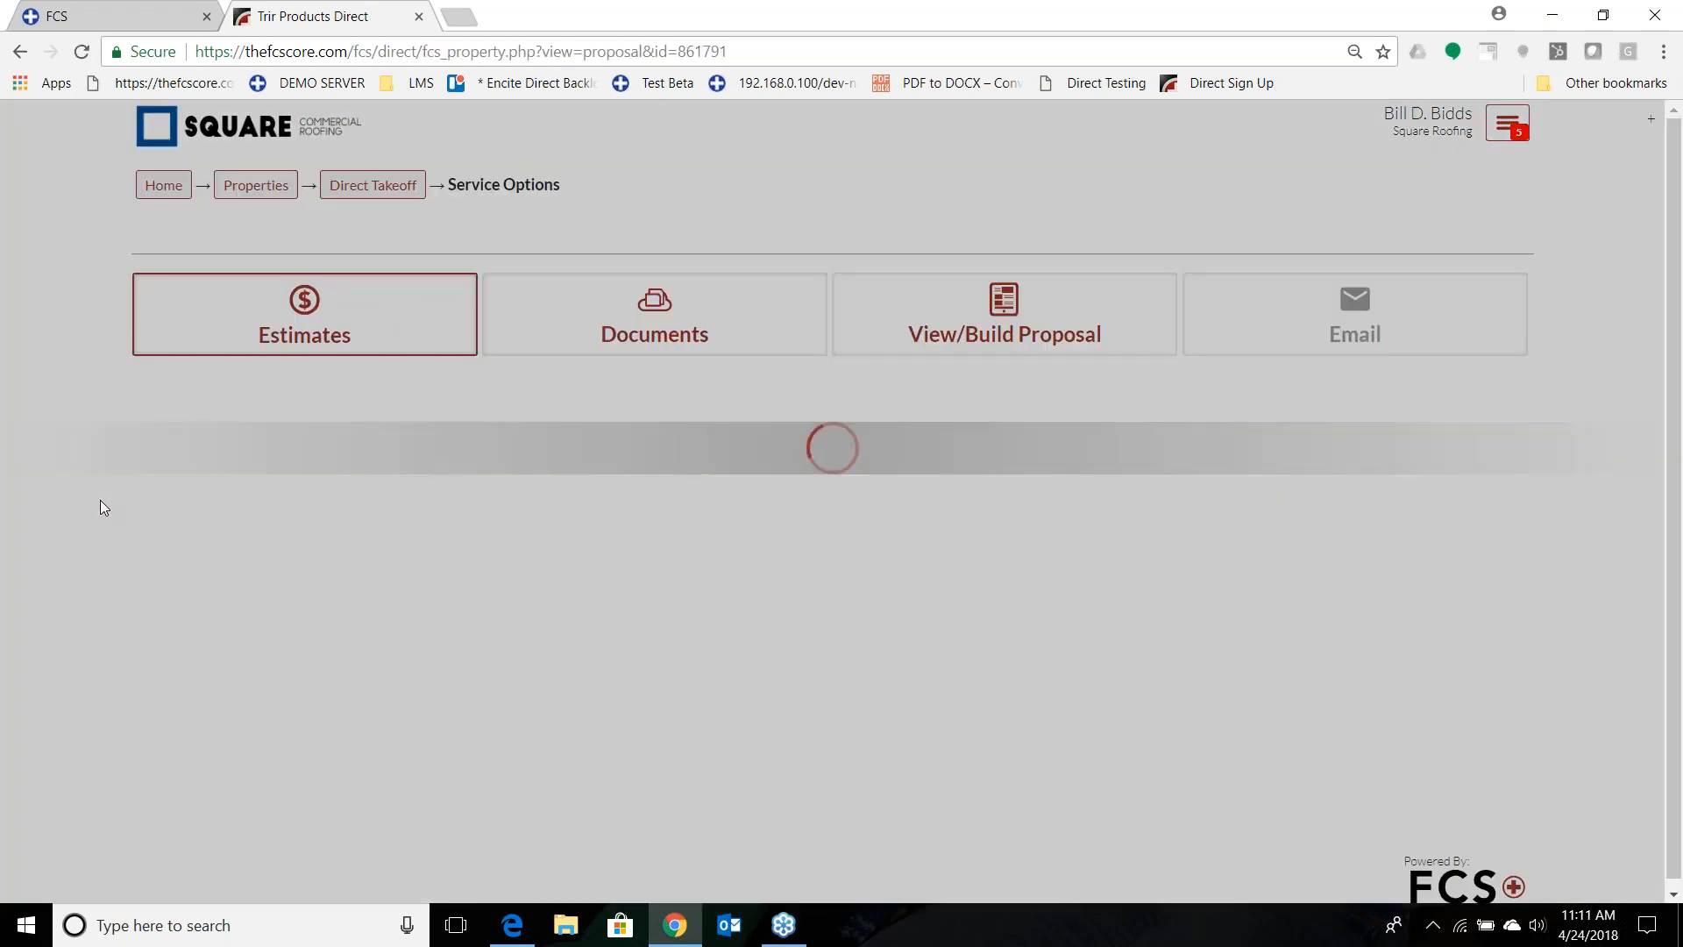
# Attach the Cover Page Residential document to the proposal and open the proposal building view.
pyautogui.scroll(-4, 25, 538)
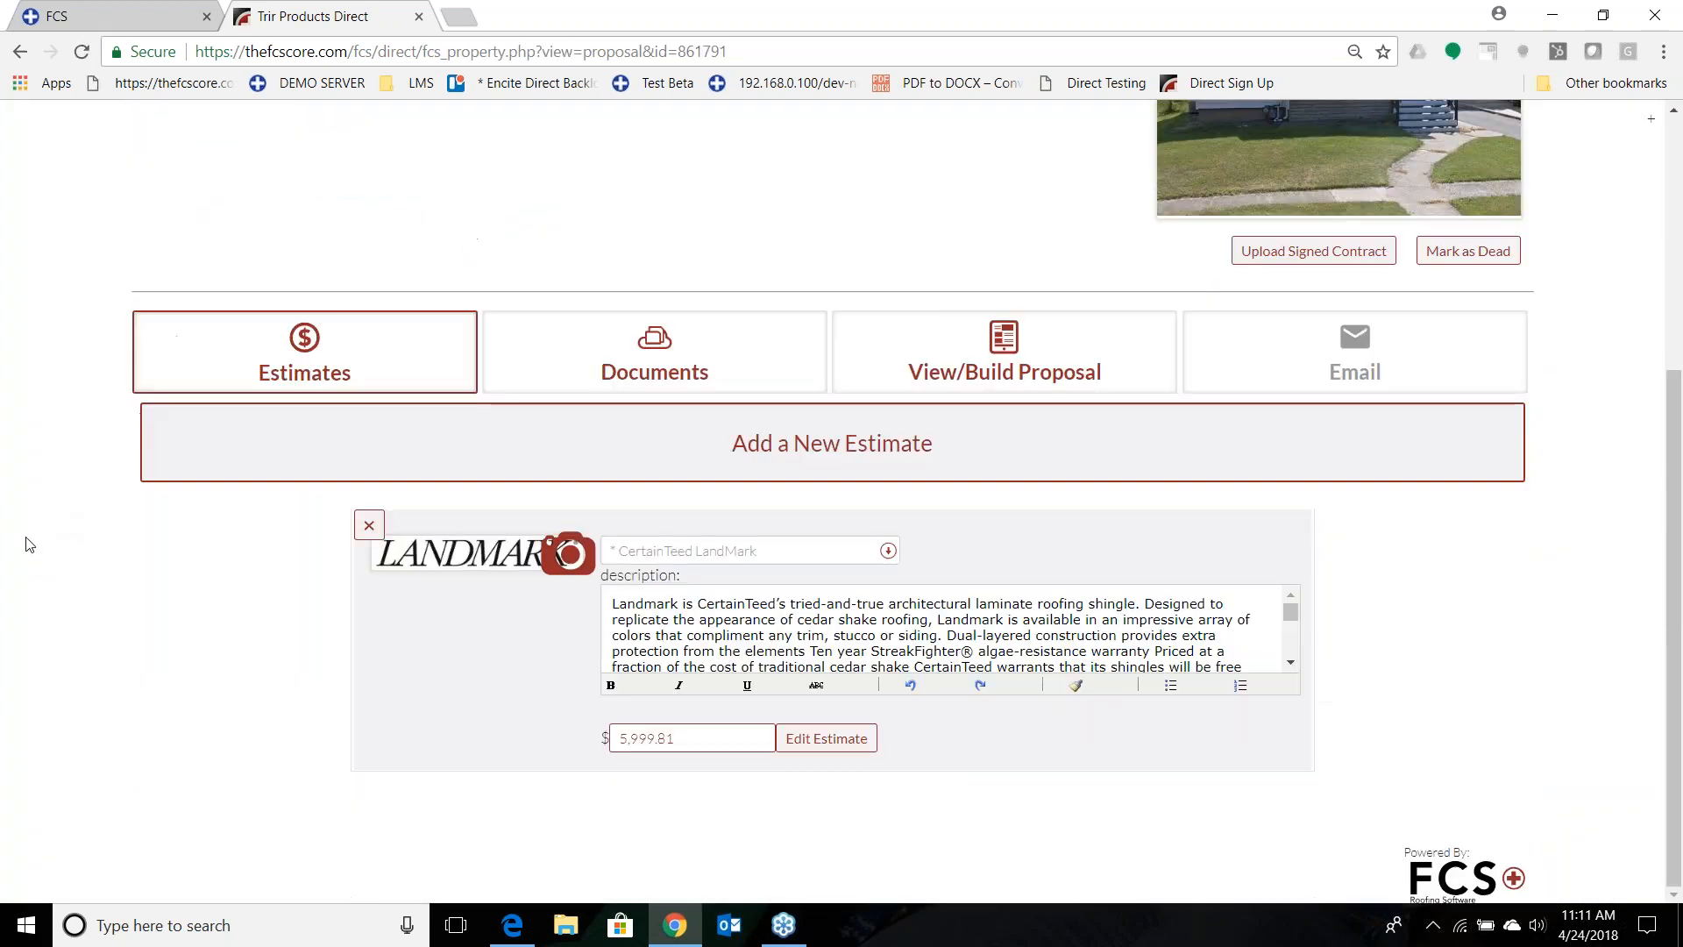
pyautogui.click(712, 357)
pyautogui.scroll(-2, 53, 543)
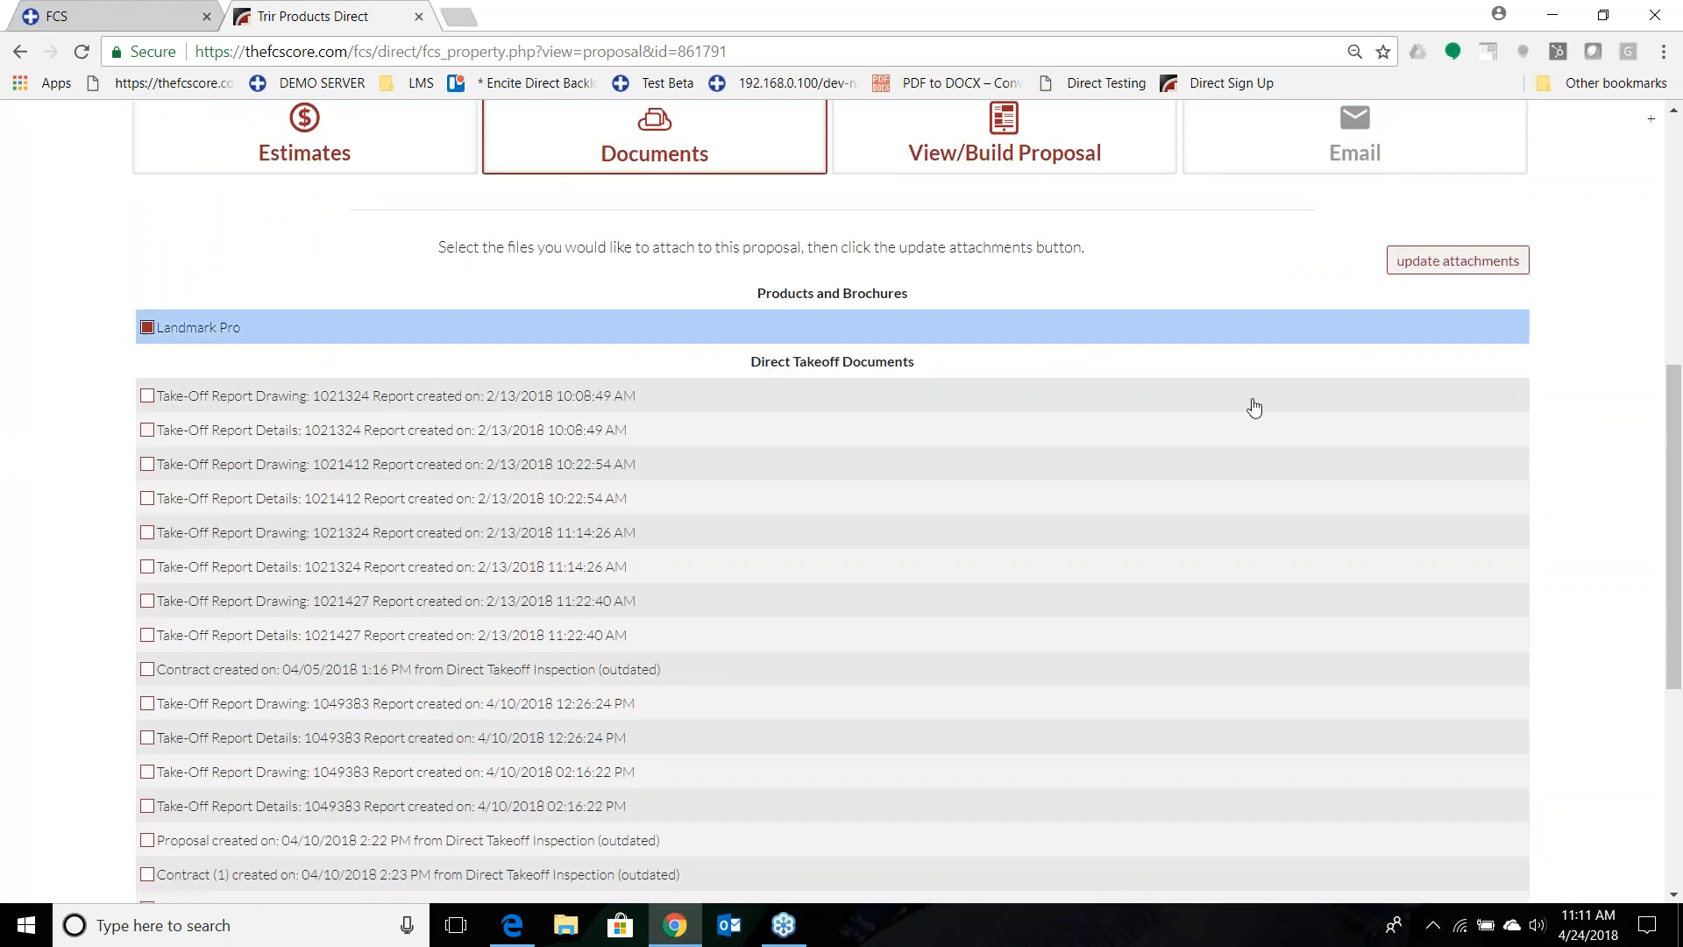
pyautogui.scroll(-5, 1251, 401)
pyautogui.click(147, 763)
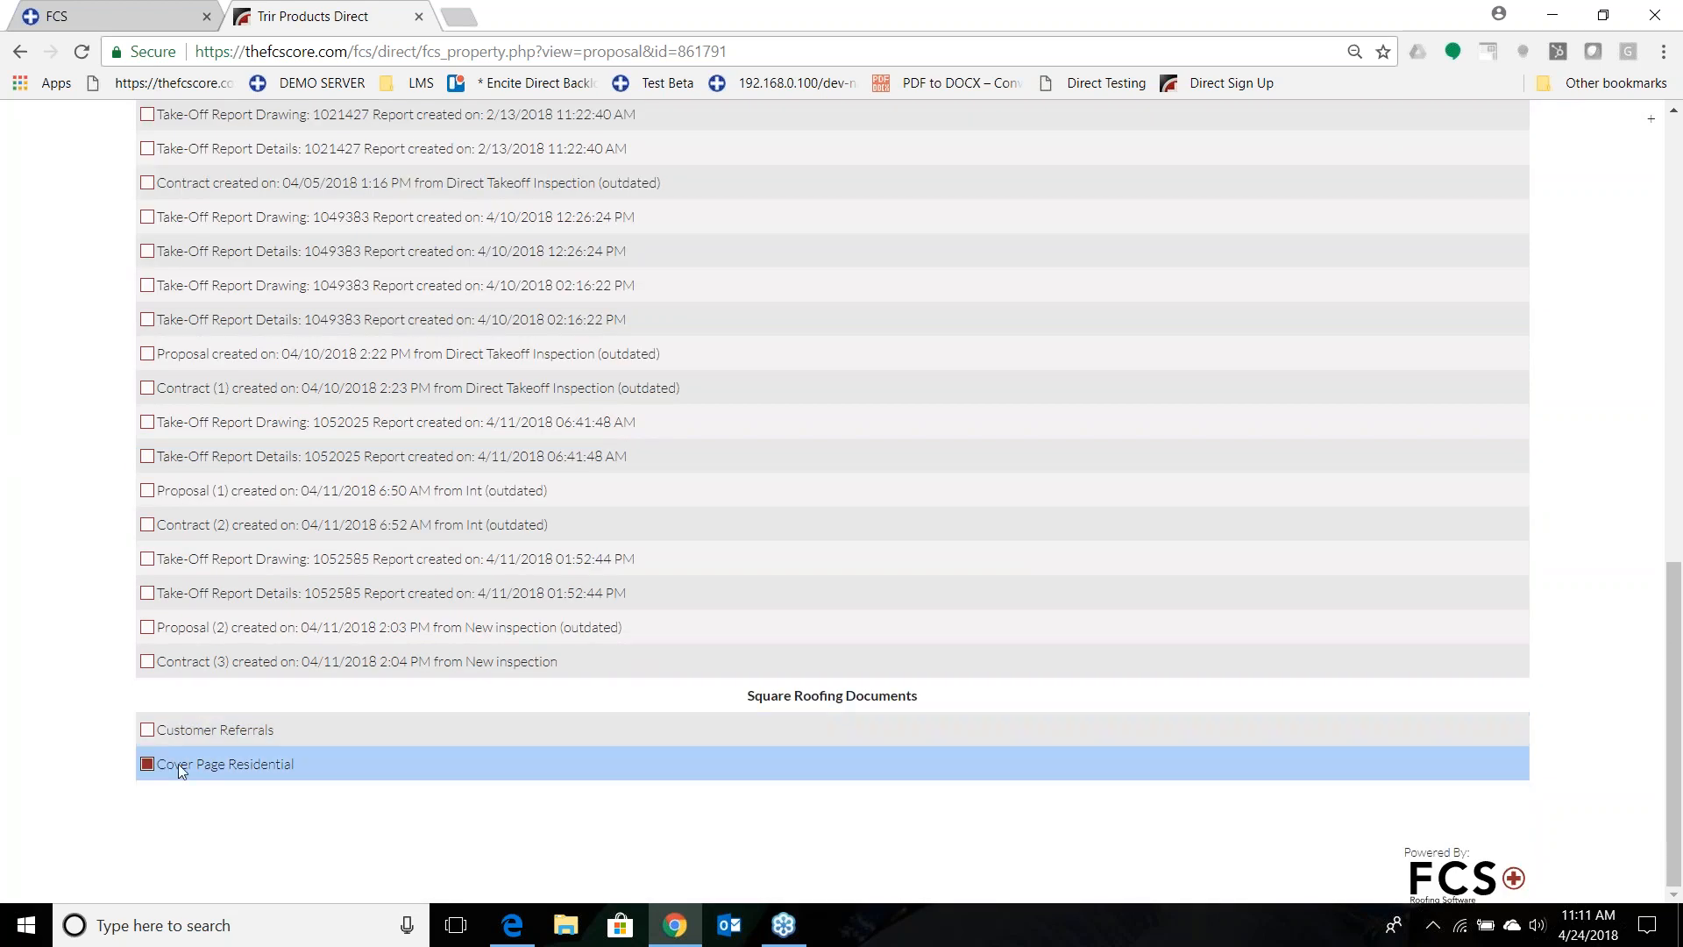
pyautogui.scroll(10, 1345, 582)
pyautogui.click(1424, 651)
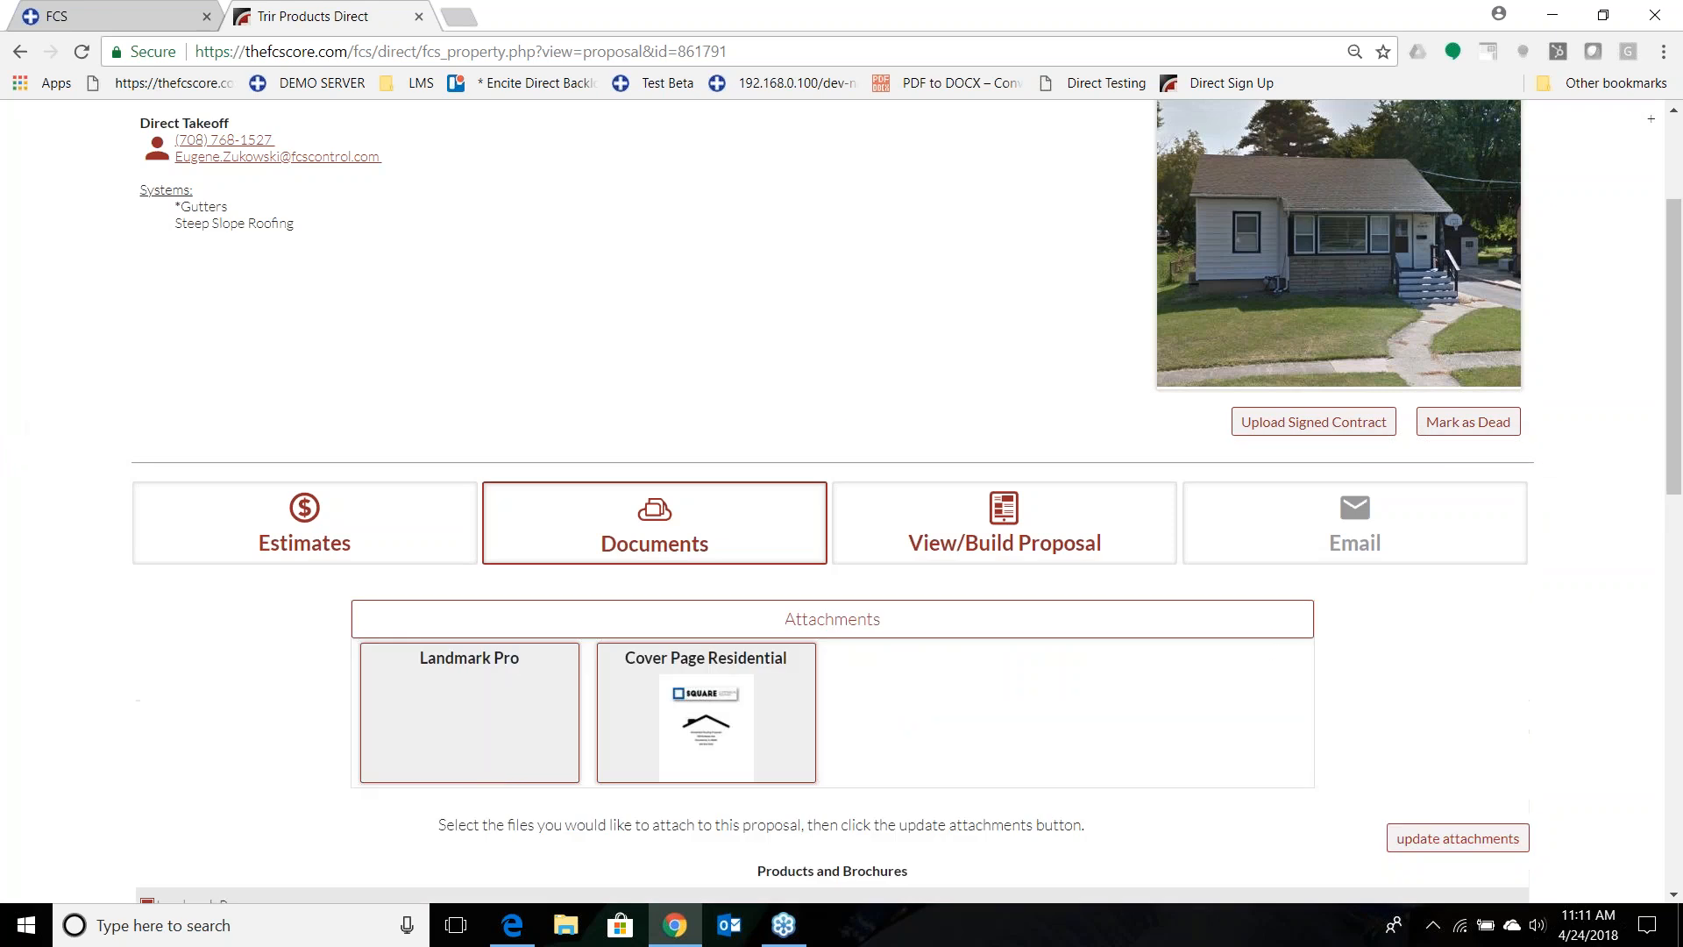
pyautogui.click(890, 543)
pyautogui.scroll(-4, 26, 500)
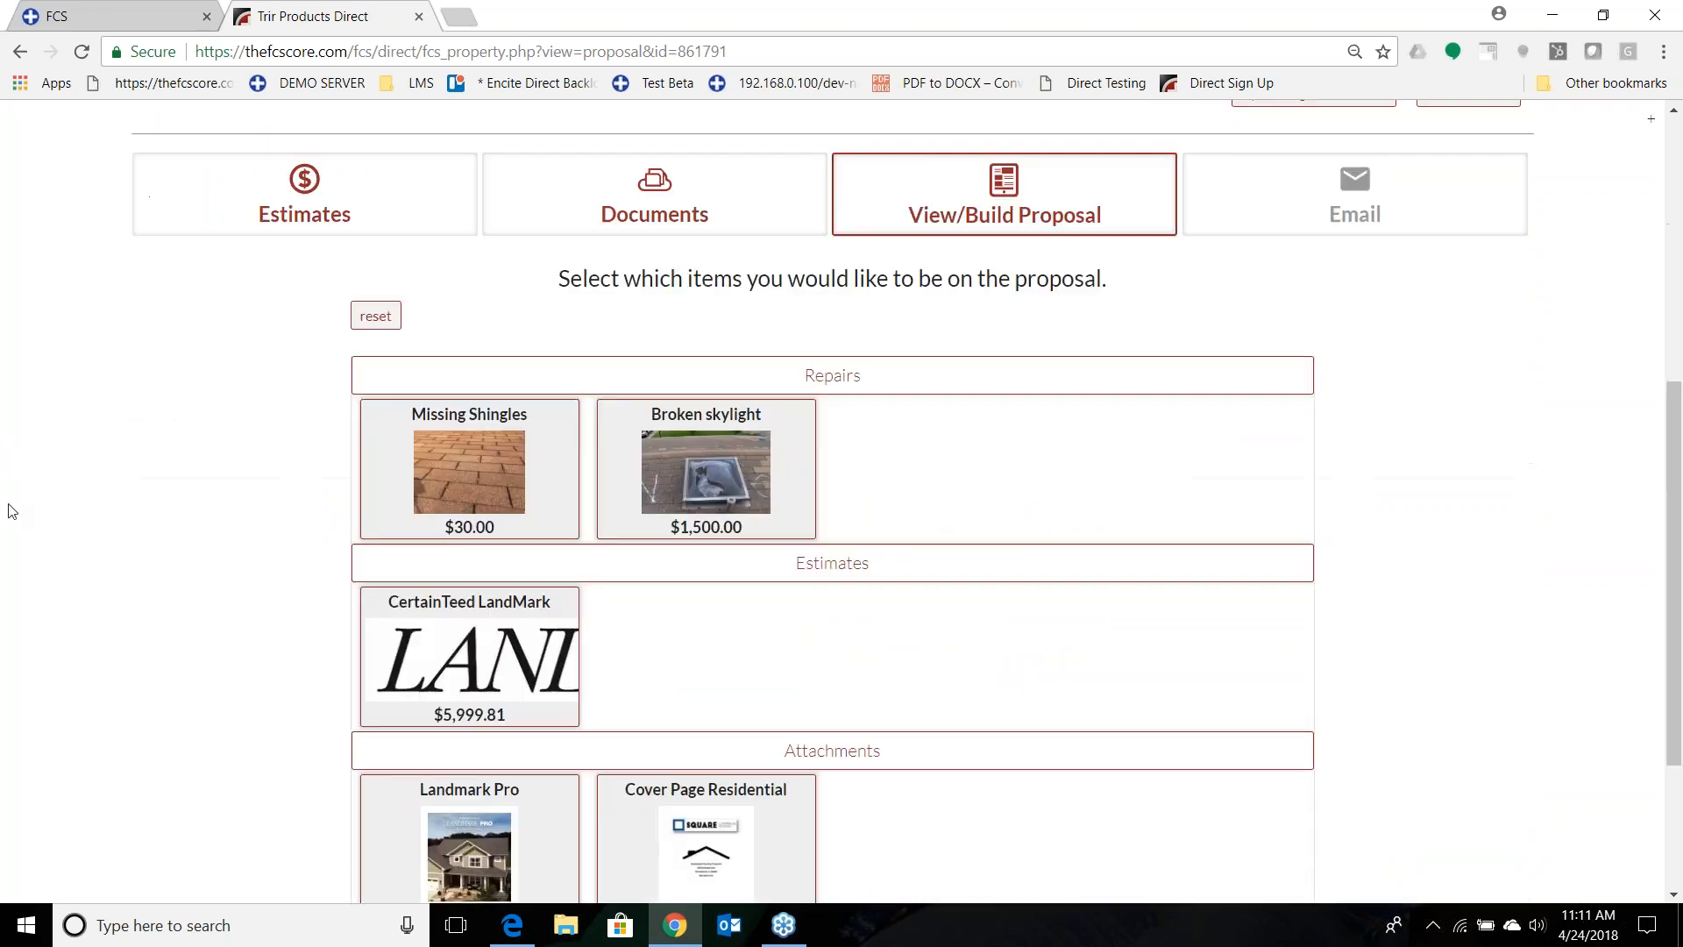
pyautogui.click(438, 368)
pyautogui.click(683, 369)
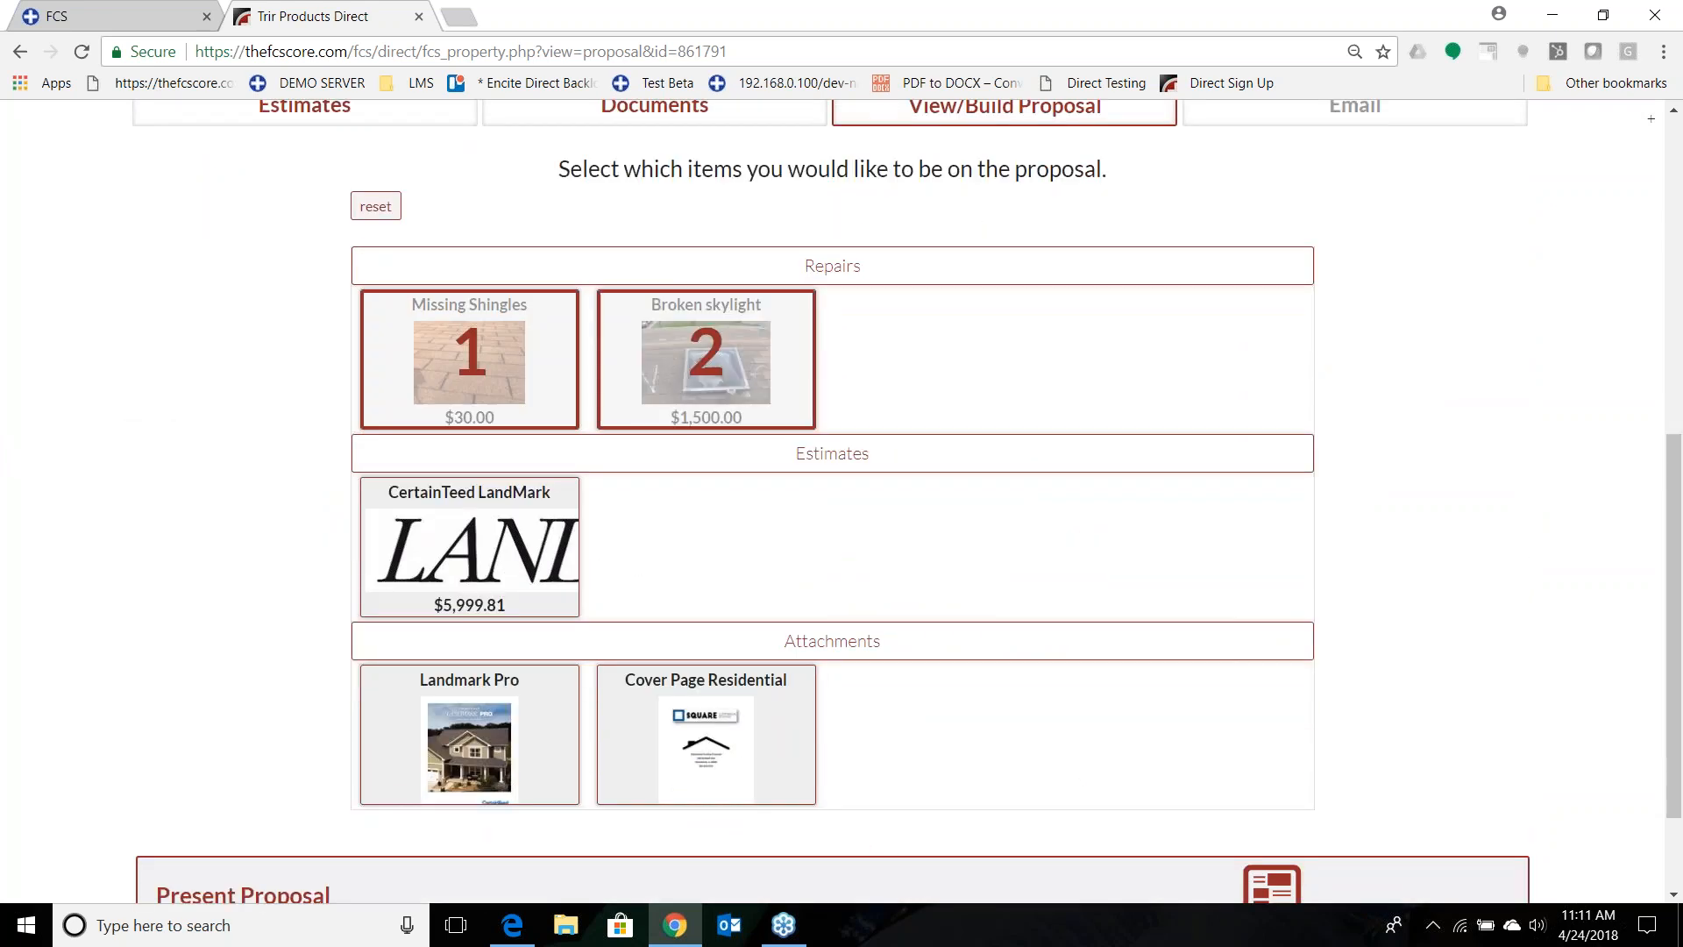
pyautogui.click(465, 521)
pyautogui.click(379, 207)
# Order the items as Cover Page Residential, Missing Shingles, Broken skylight, CertainTeed LandMark and Landmark Pro, and present the proposal.
pyautogui.scroll(-2, 739, 601)
pyautogui.click(740, 602)
pyautogui.click(446, 223)
pyautogui.click(723, 234)
pyautogui.click(510, 404)
pyautogui.click(469, 605)
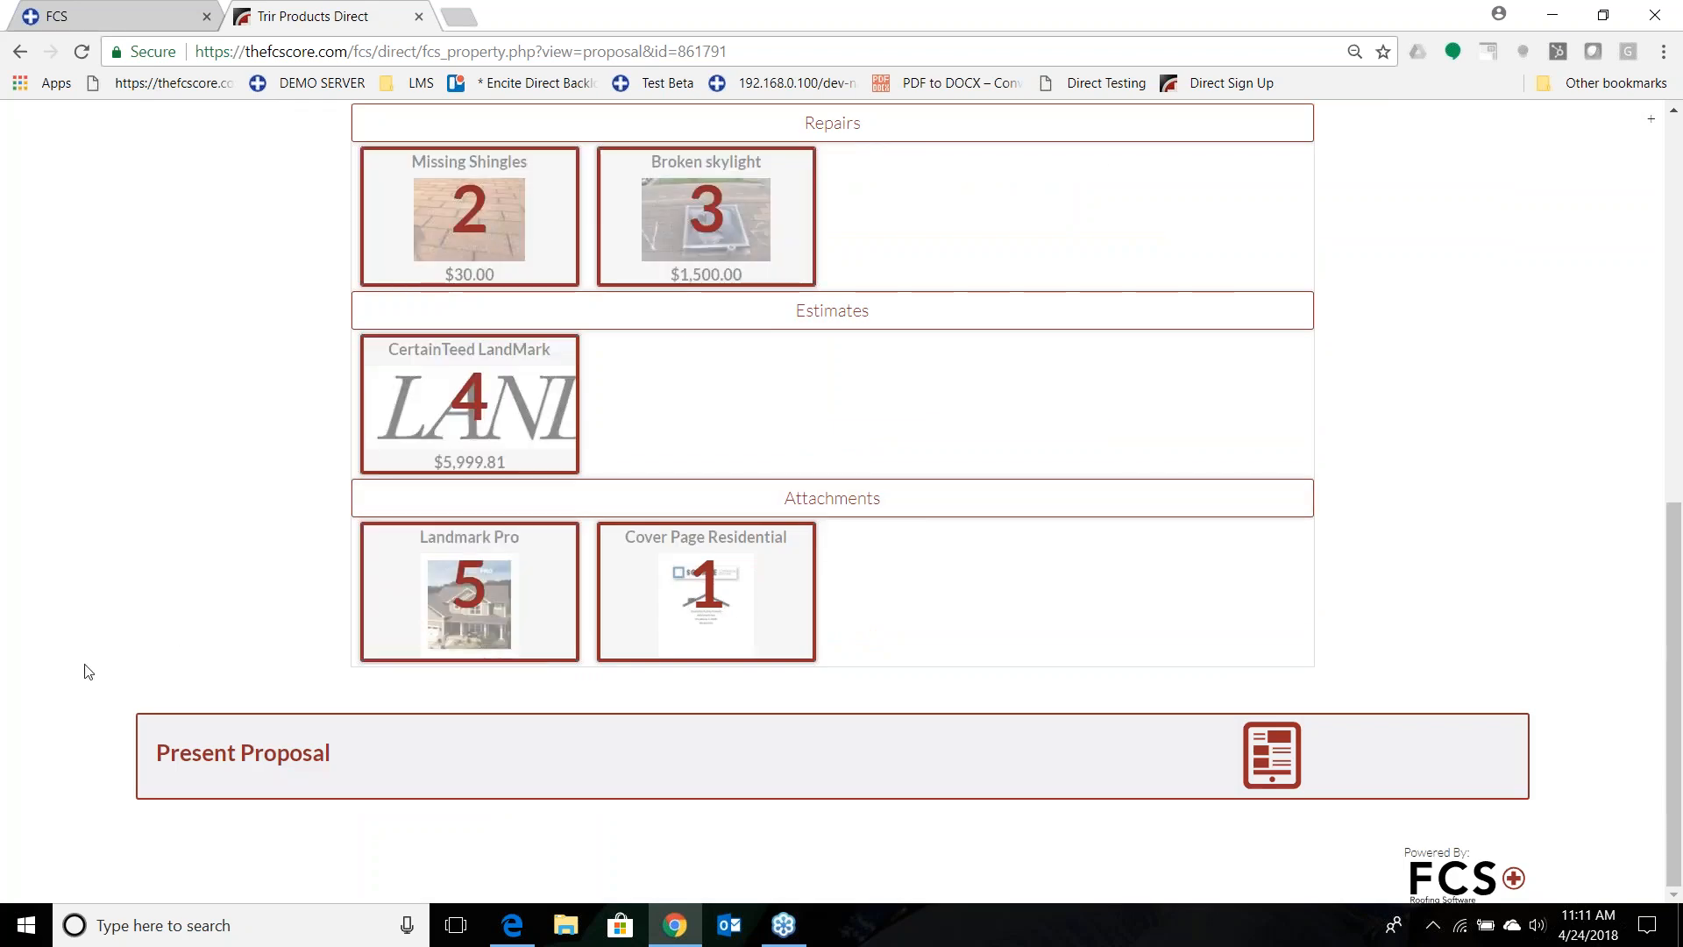
pyautogui.click(286, 757)
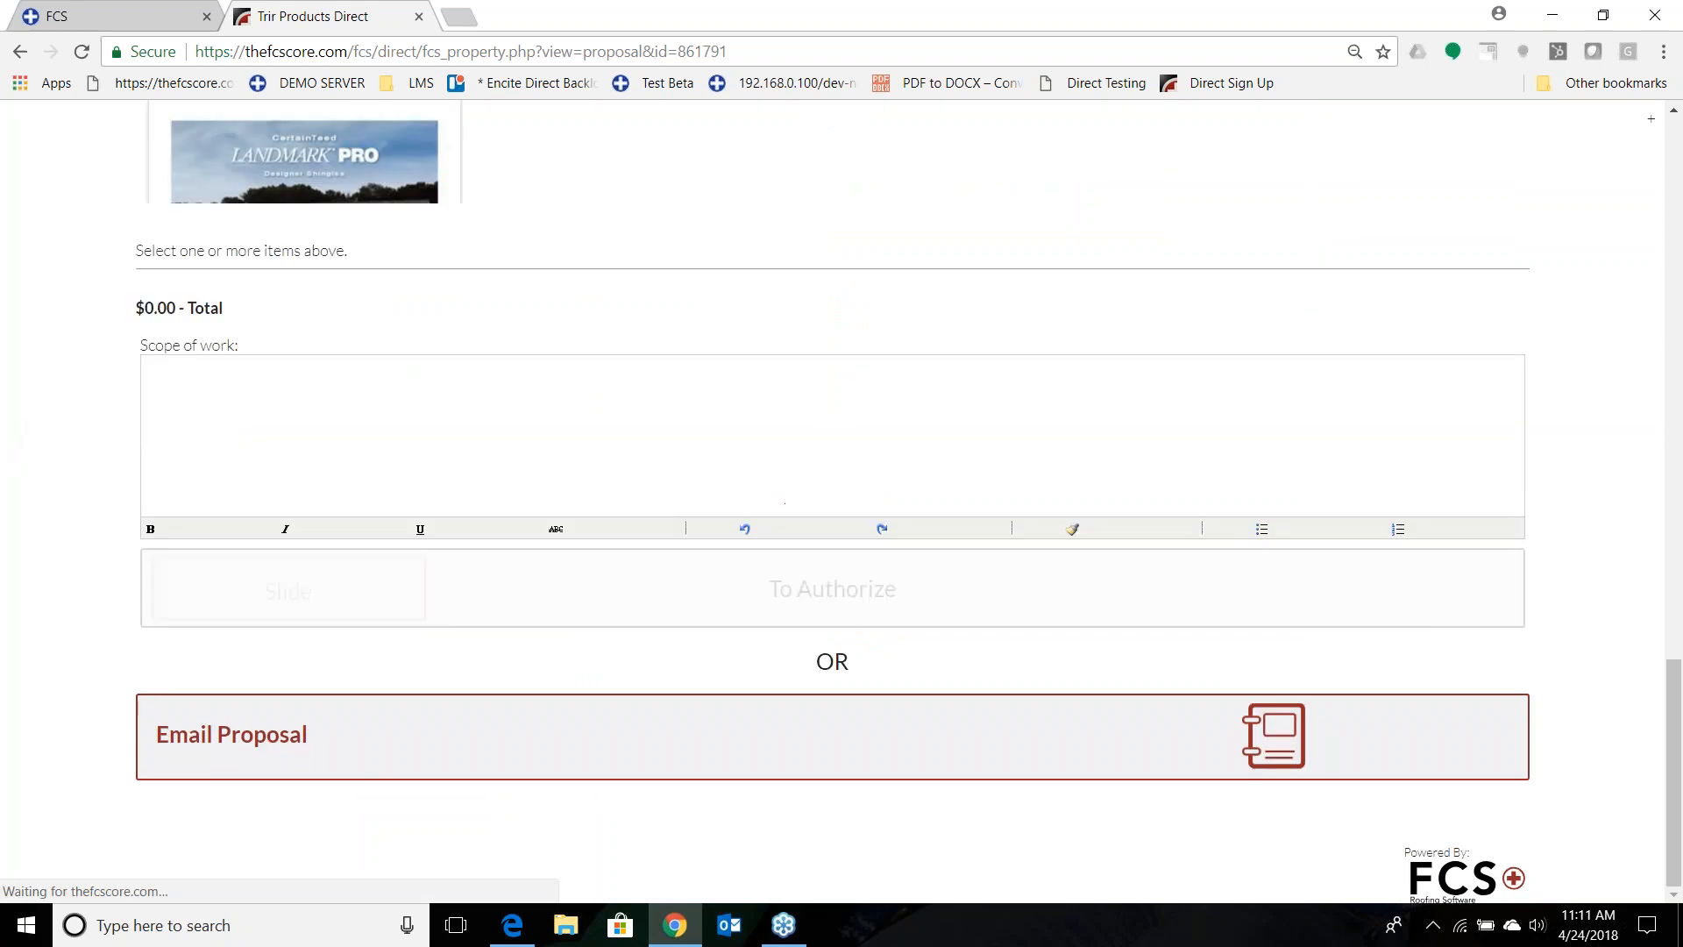
# Select the Missing Shingles and Broken skylight repairs in the presented proposal.
pyautogui.scroll(10, 68, 591)
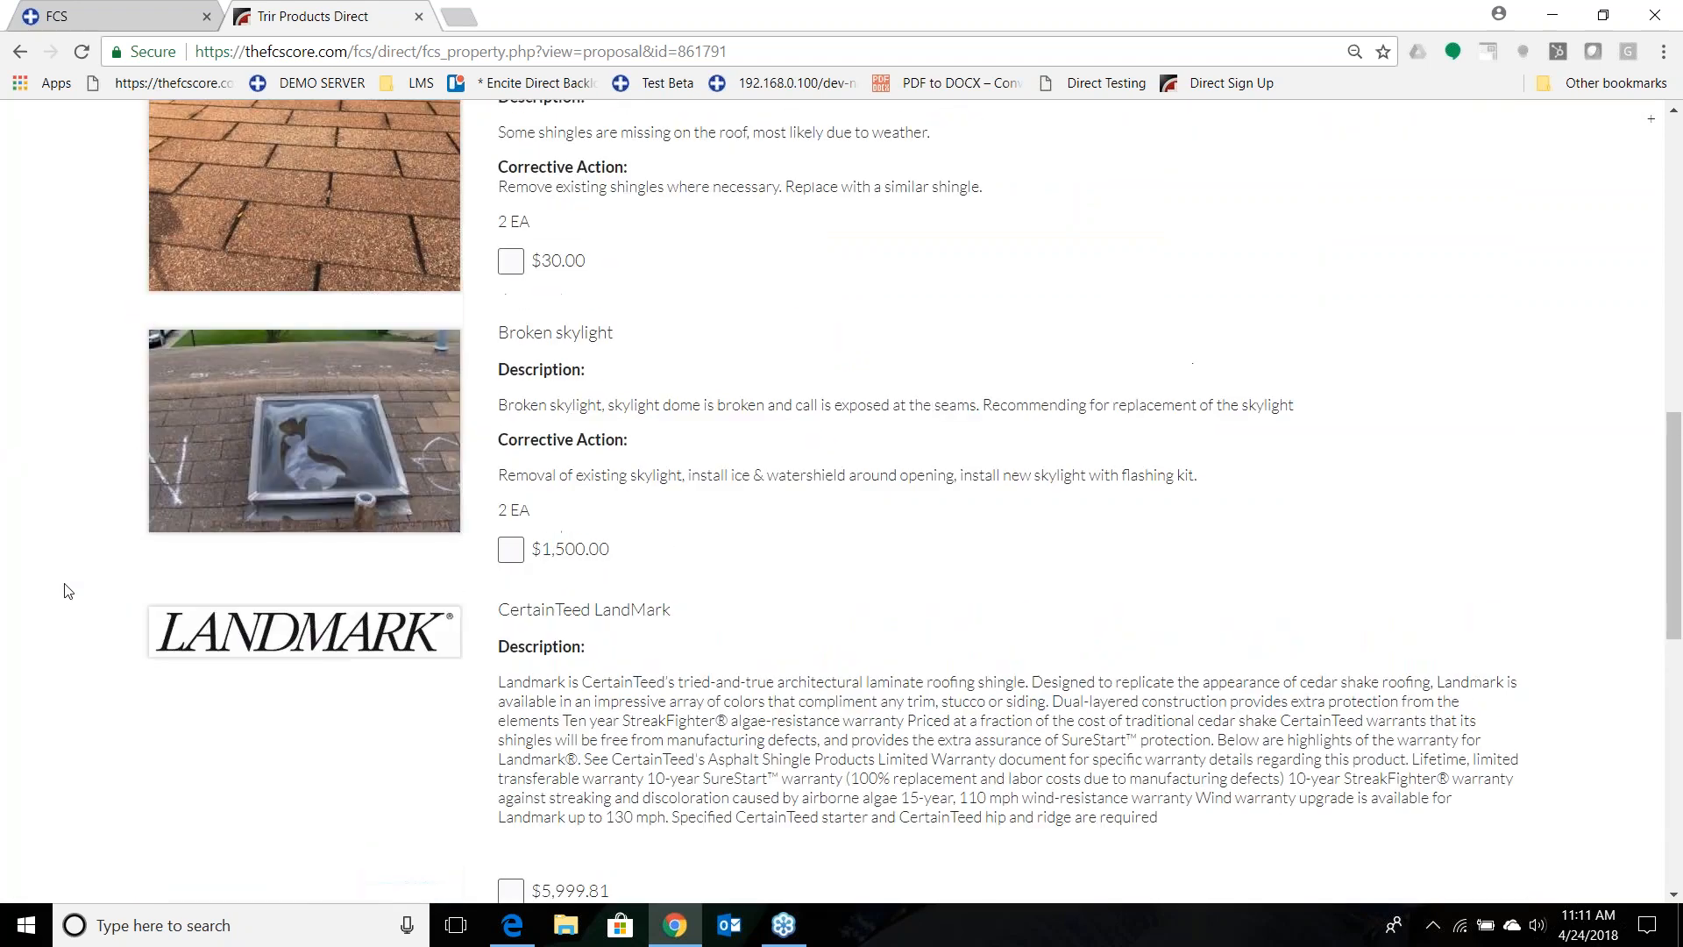
pyautogui.scroll(3, 64, 590)
pyautogui.click(511, 482)
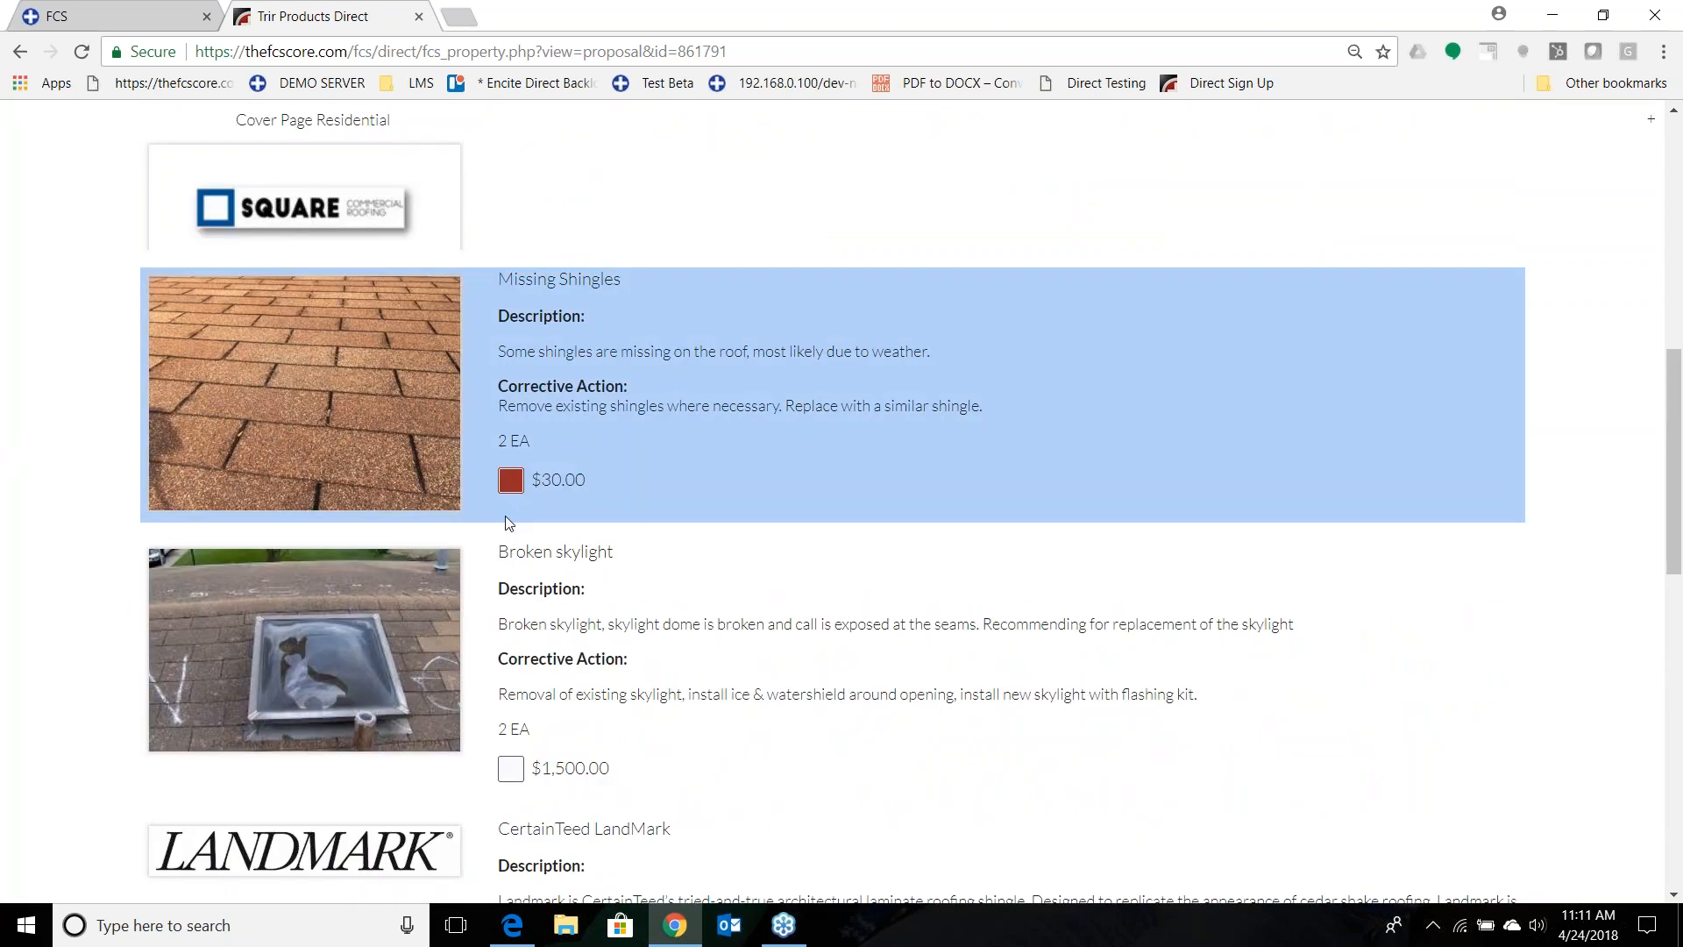
pyautogui.click(511, 482)
pyautogui.scroll(-3, 513, 491)
pyautogui.click(511, 548)
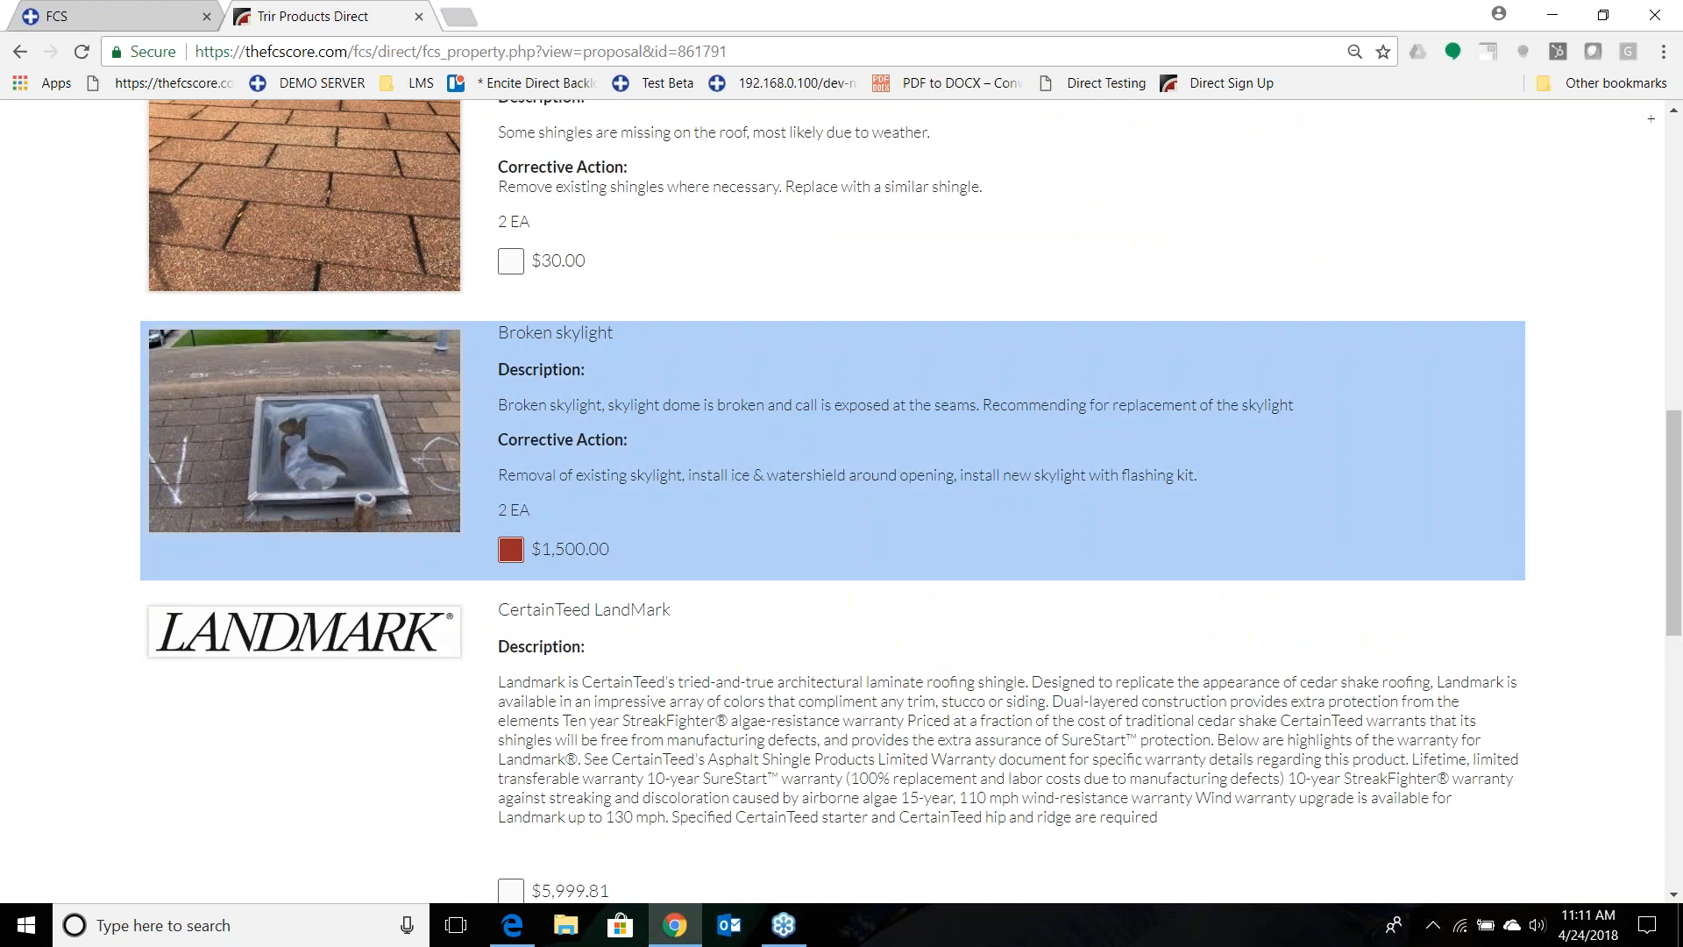
pyautogui.click(511, 260)
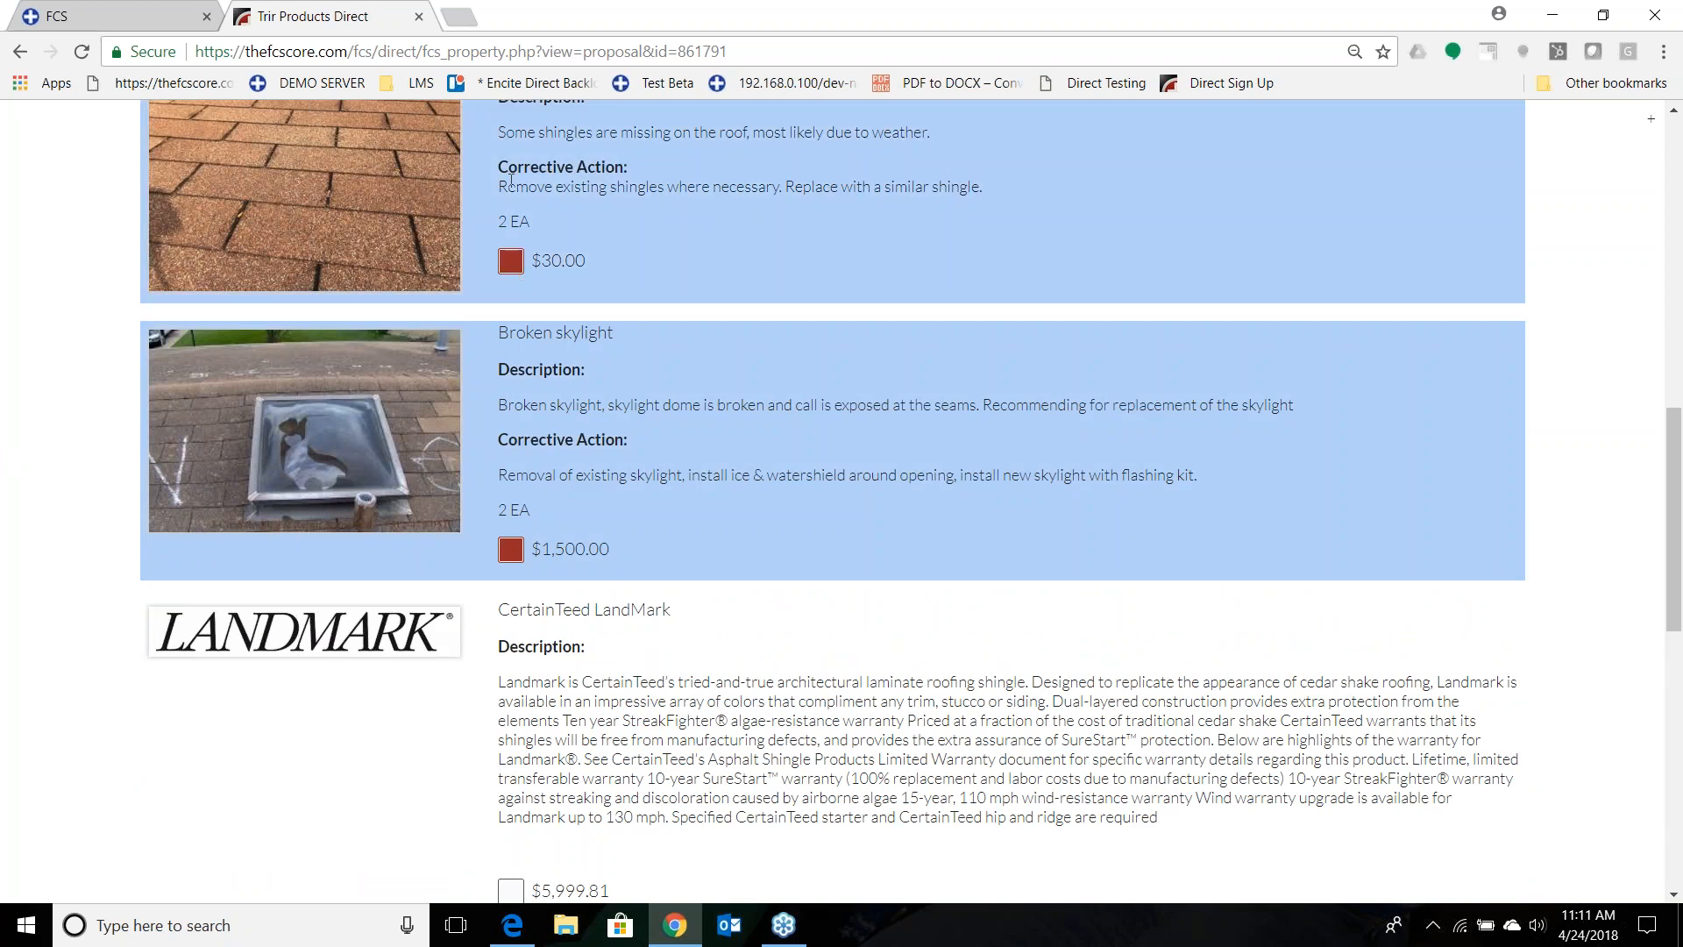
pyautogui.scroll(1, 549, 385)
pyautogui.scroll(-2, 568, 428)
# Leave only the CertainTeed LandMark estimate selected in the presented proposal and prepare the proposal for emailing.
pyautogui.click(511, 783)
pyautogui.click(511, 439)
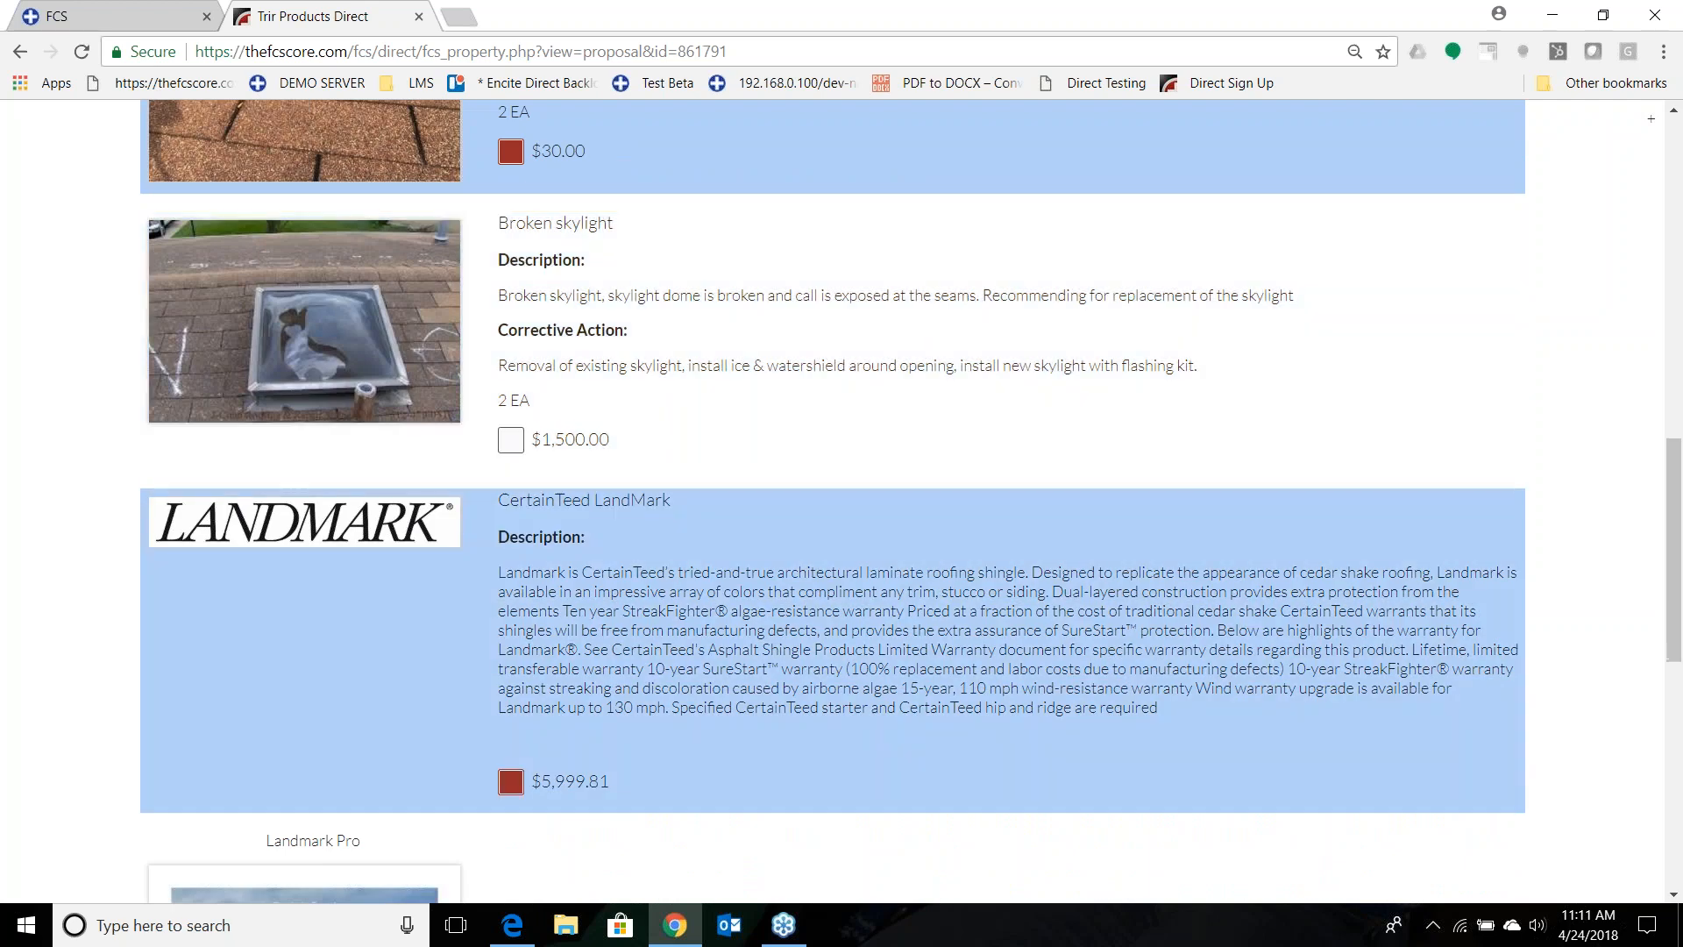
pyautogui.click(512, 150)
pyautogui.scroll(-8, 4, 541)
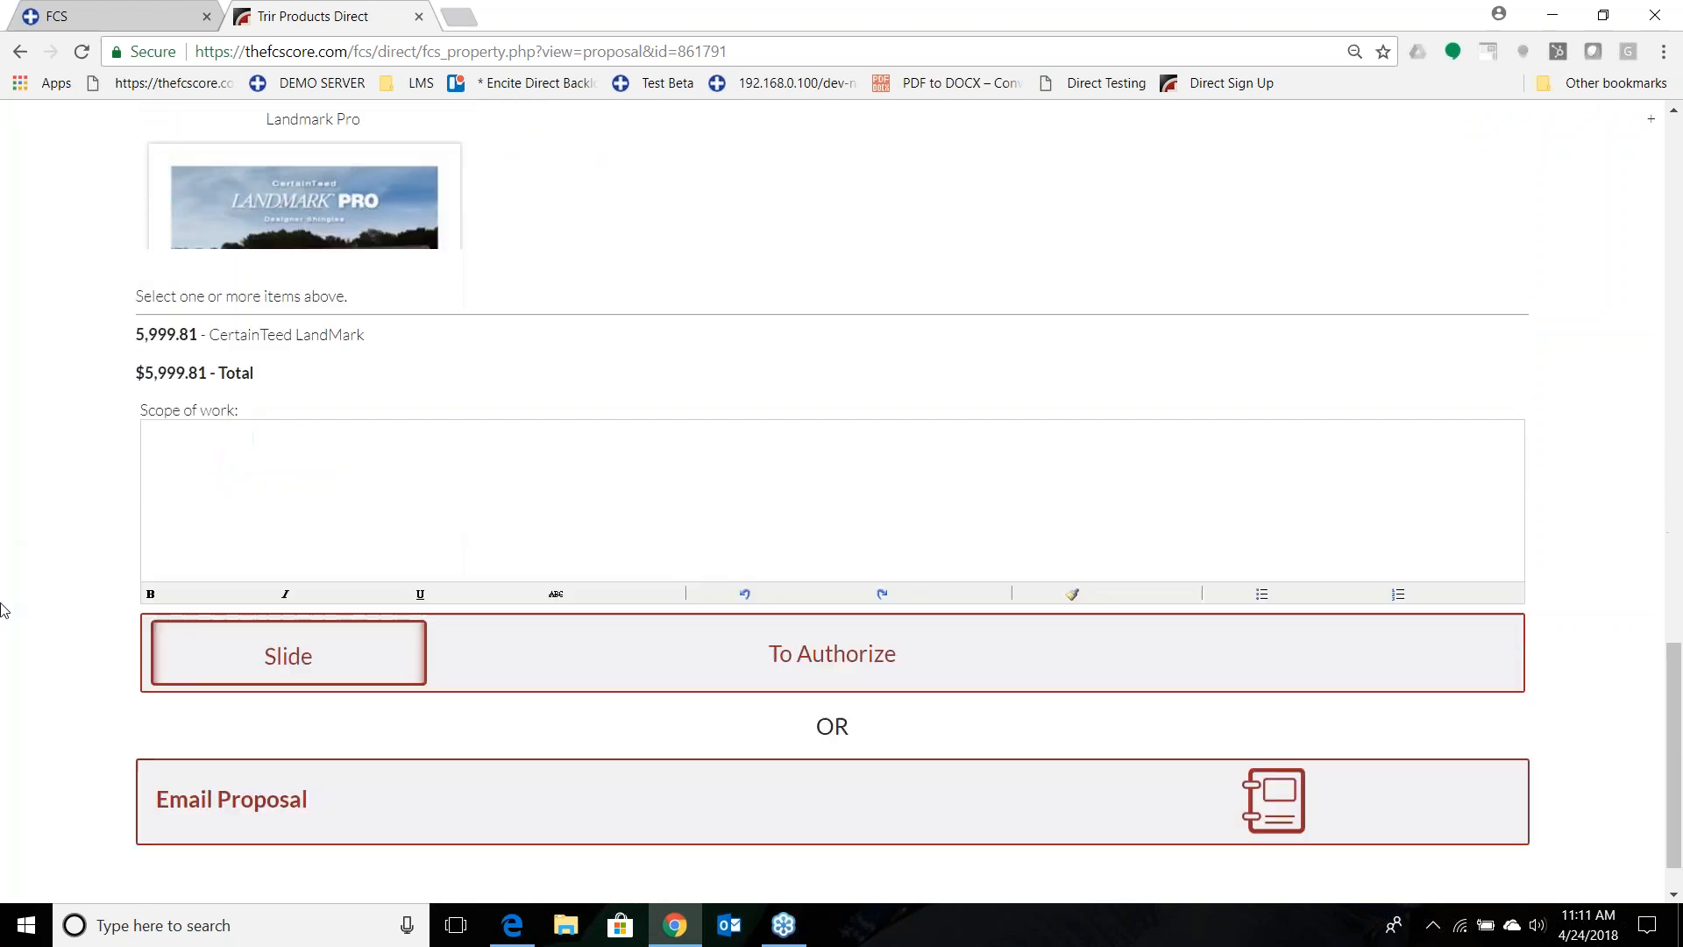
pyautogui.click(386, 750)
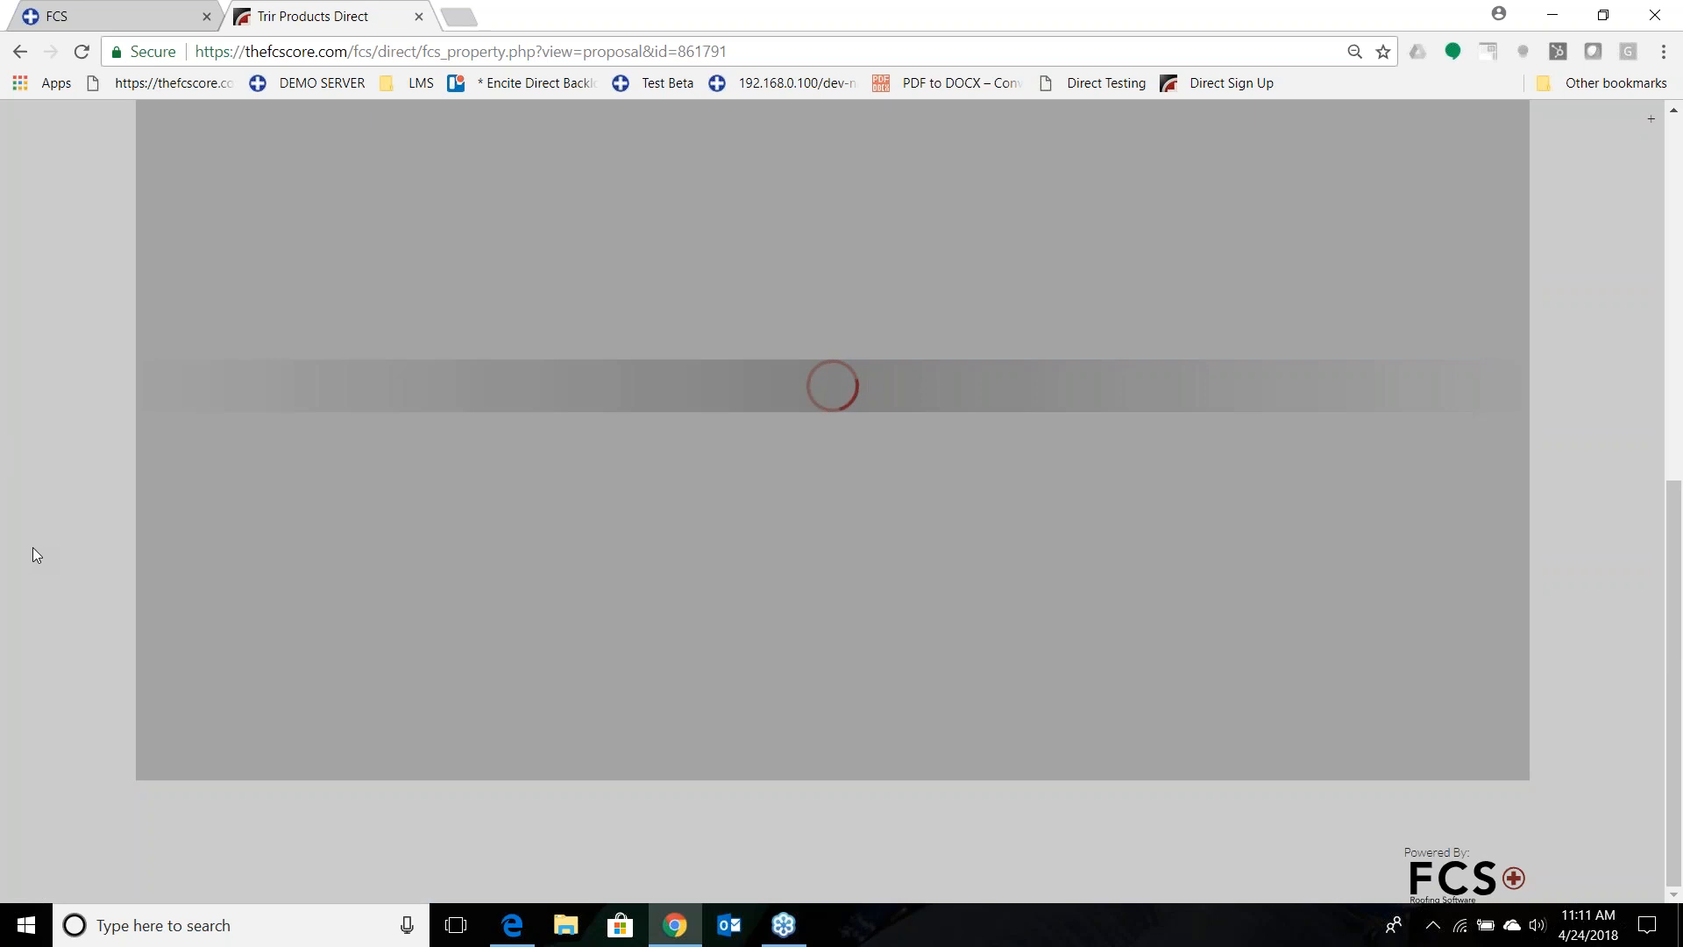
# Open the generated proposal PDF and examine its cover page, repairs, estimate, terms and Landmark Pro brochure.
pyautogui.scroll(3, 40, 550)
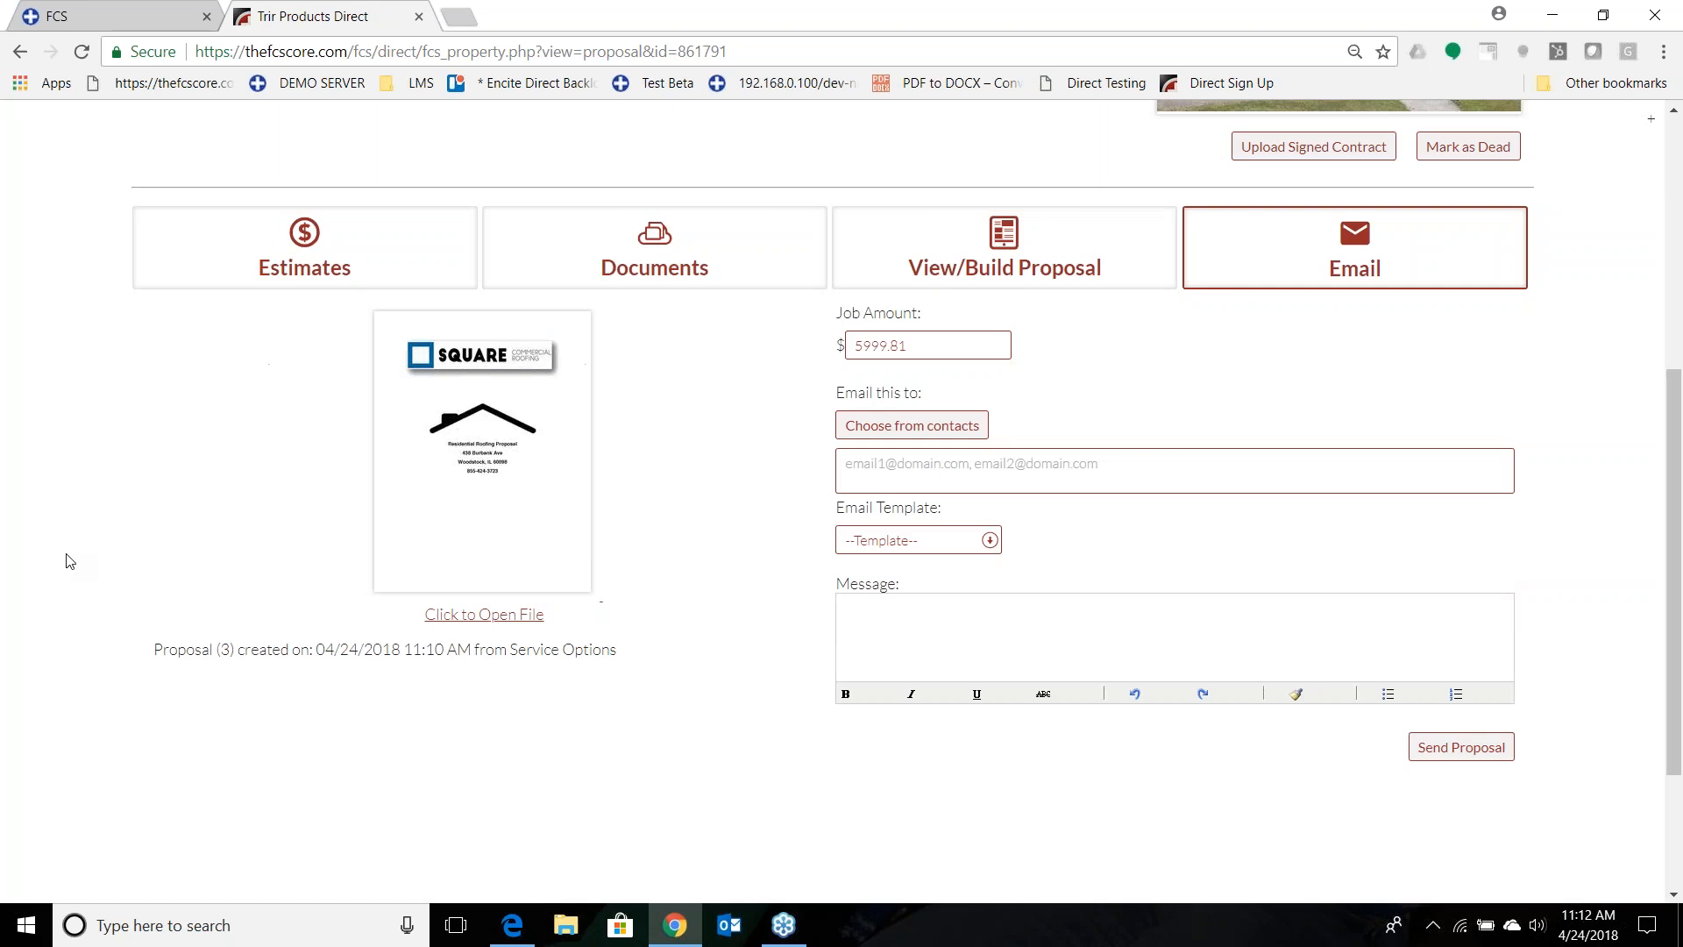
pyautogui.click(519, 480)
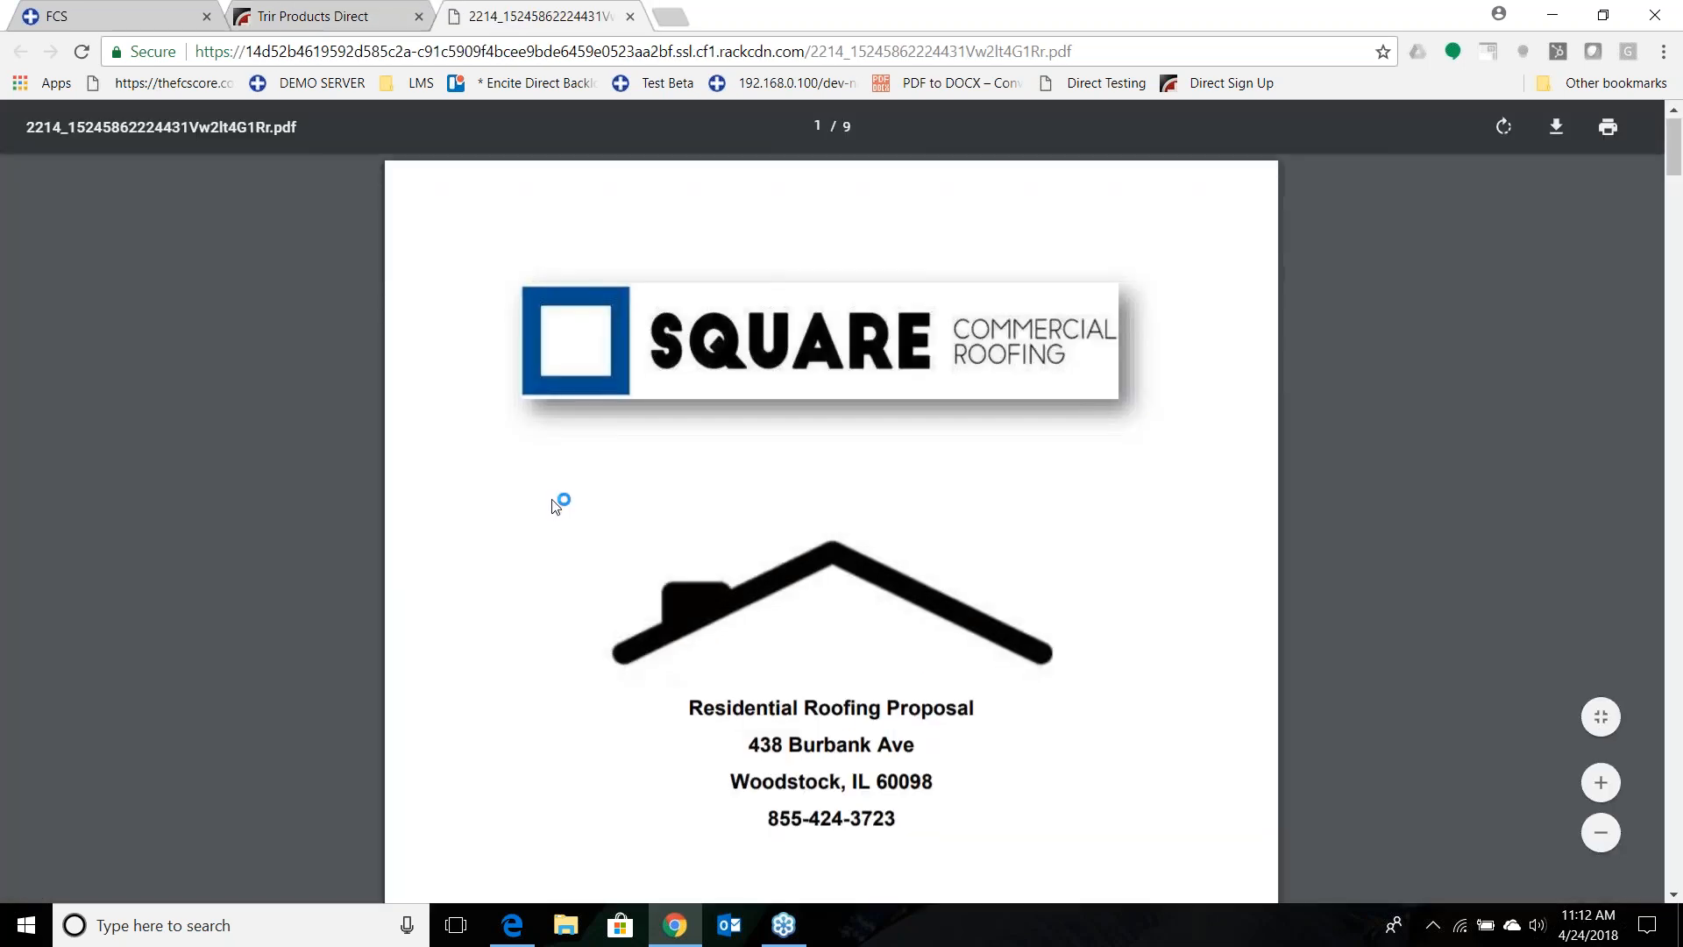
pyautogui.scroll(-10, 555, 502)
pyautogui.scroll(-5, 559, 503)
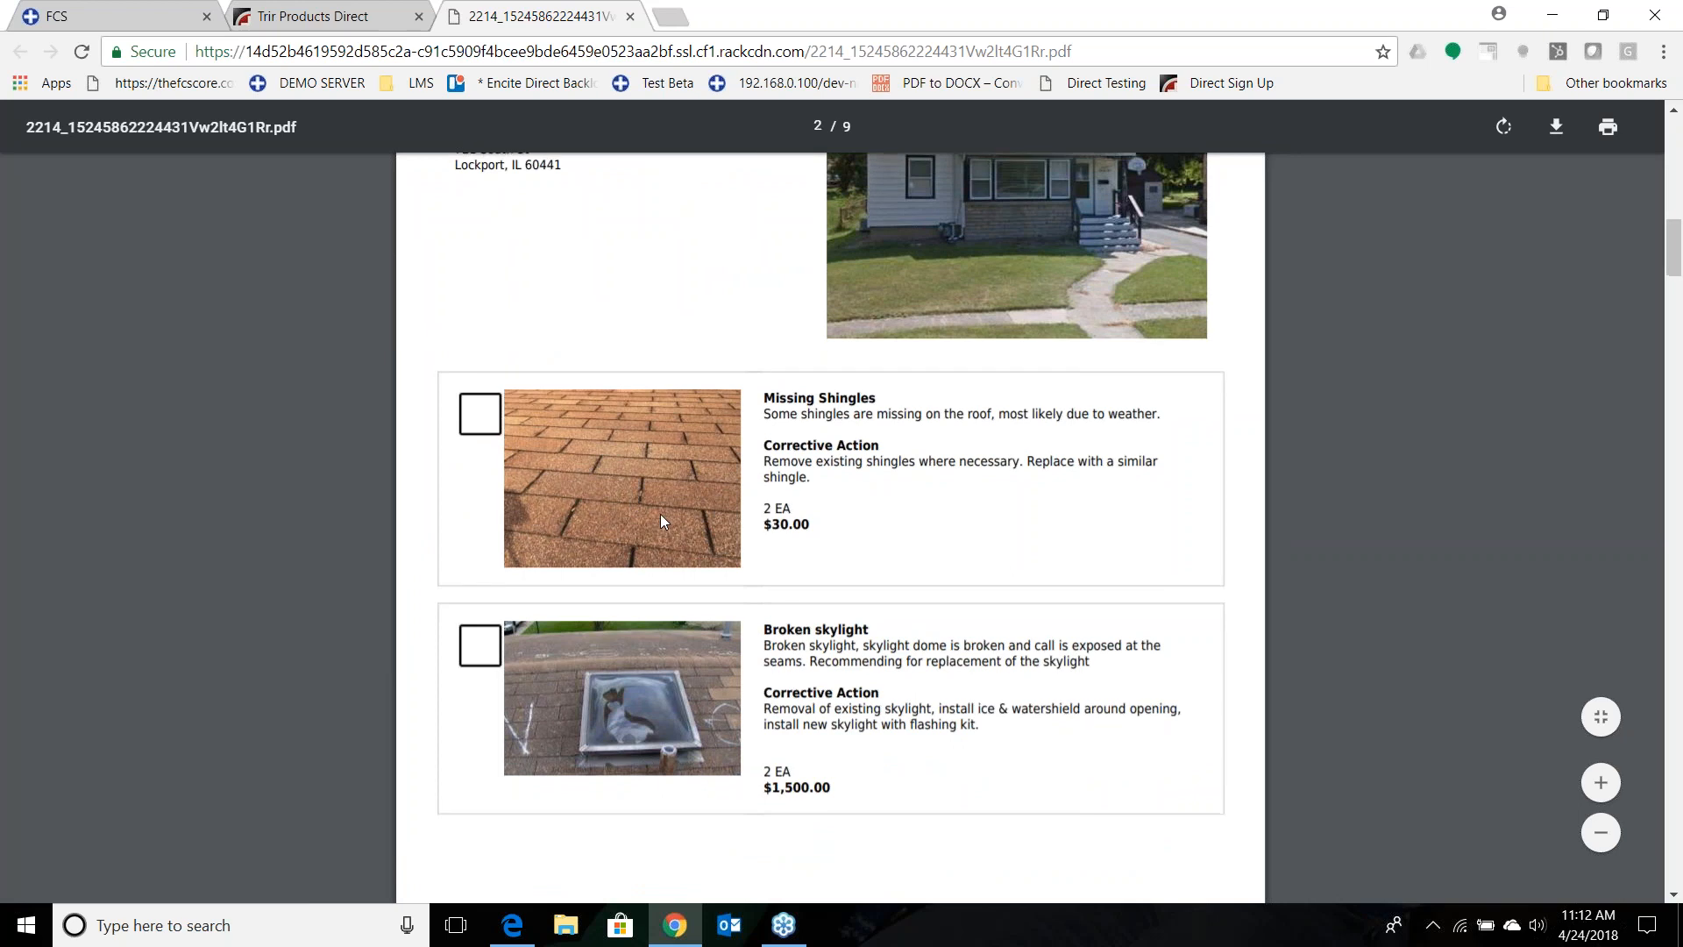
pyautogui.scroll(-10, 661, 515)
pyautogui.scroll(-20, 686, 565)
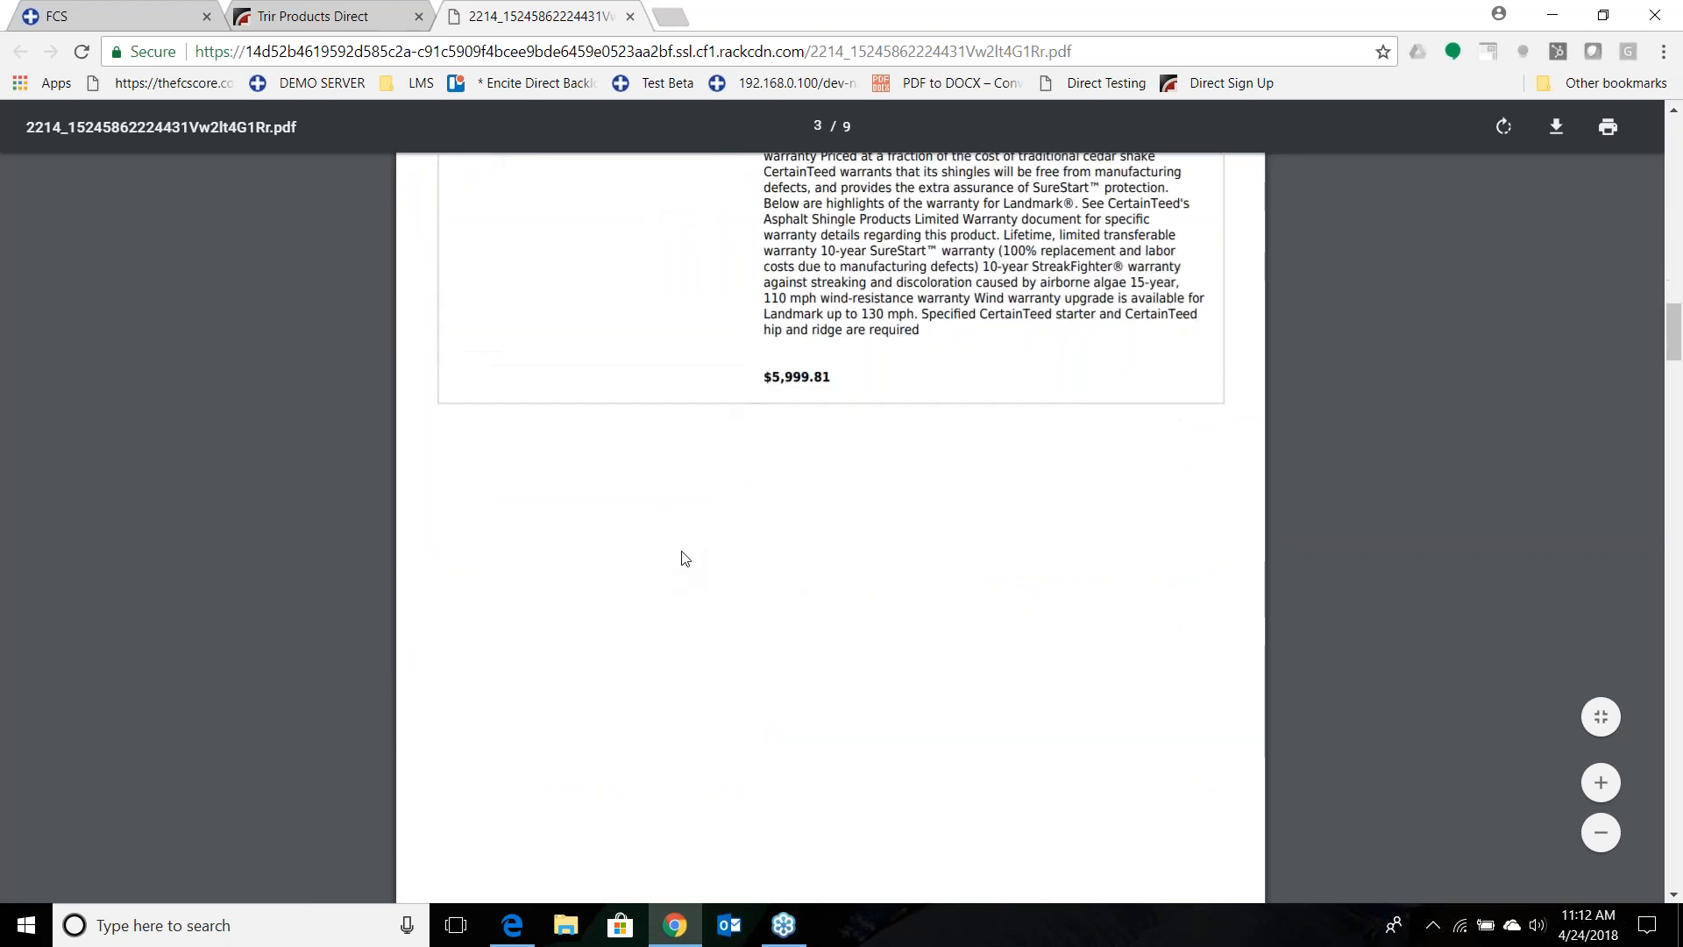
pyautogui.scroll(-20, 686, 552)
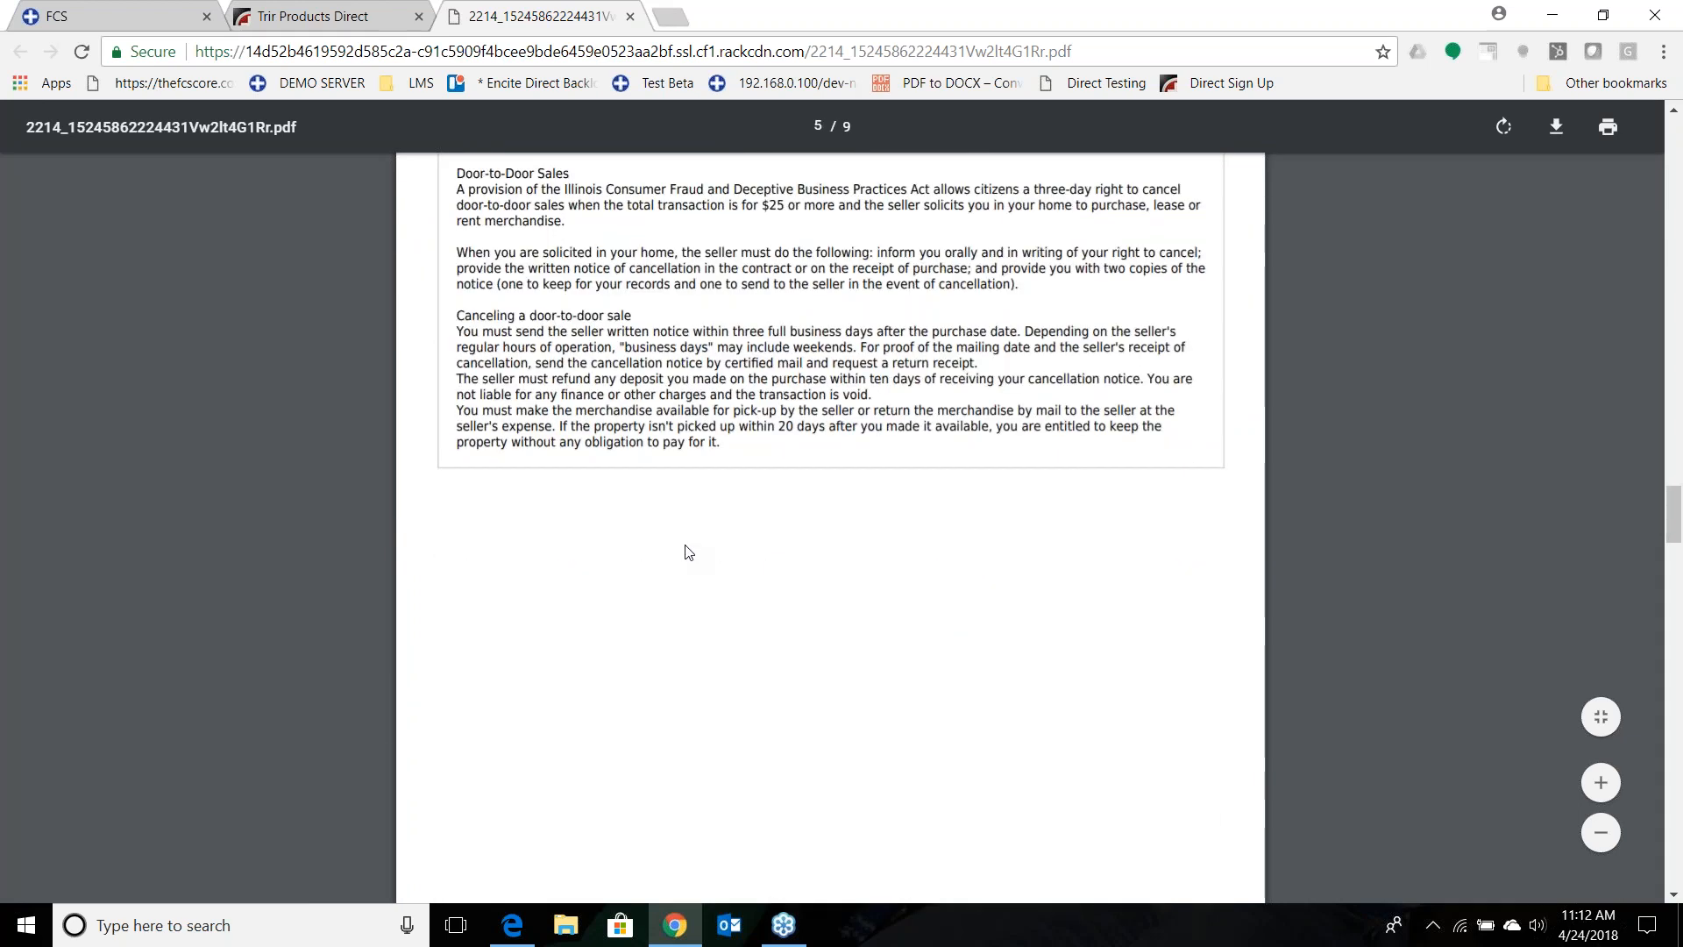
pyautogui.scroll(-20, 686, 545)
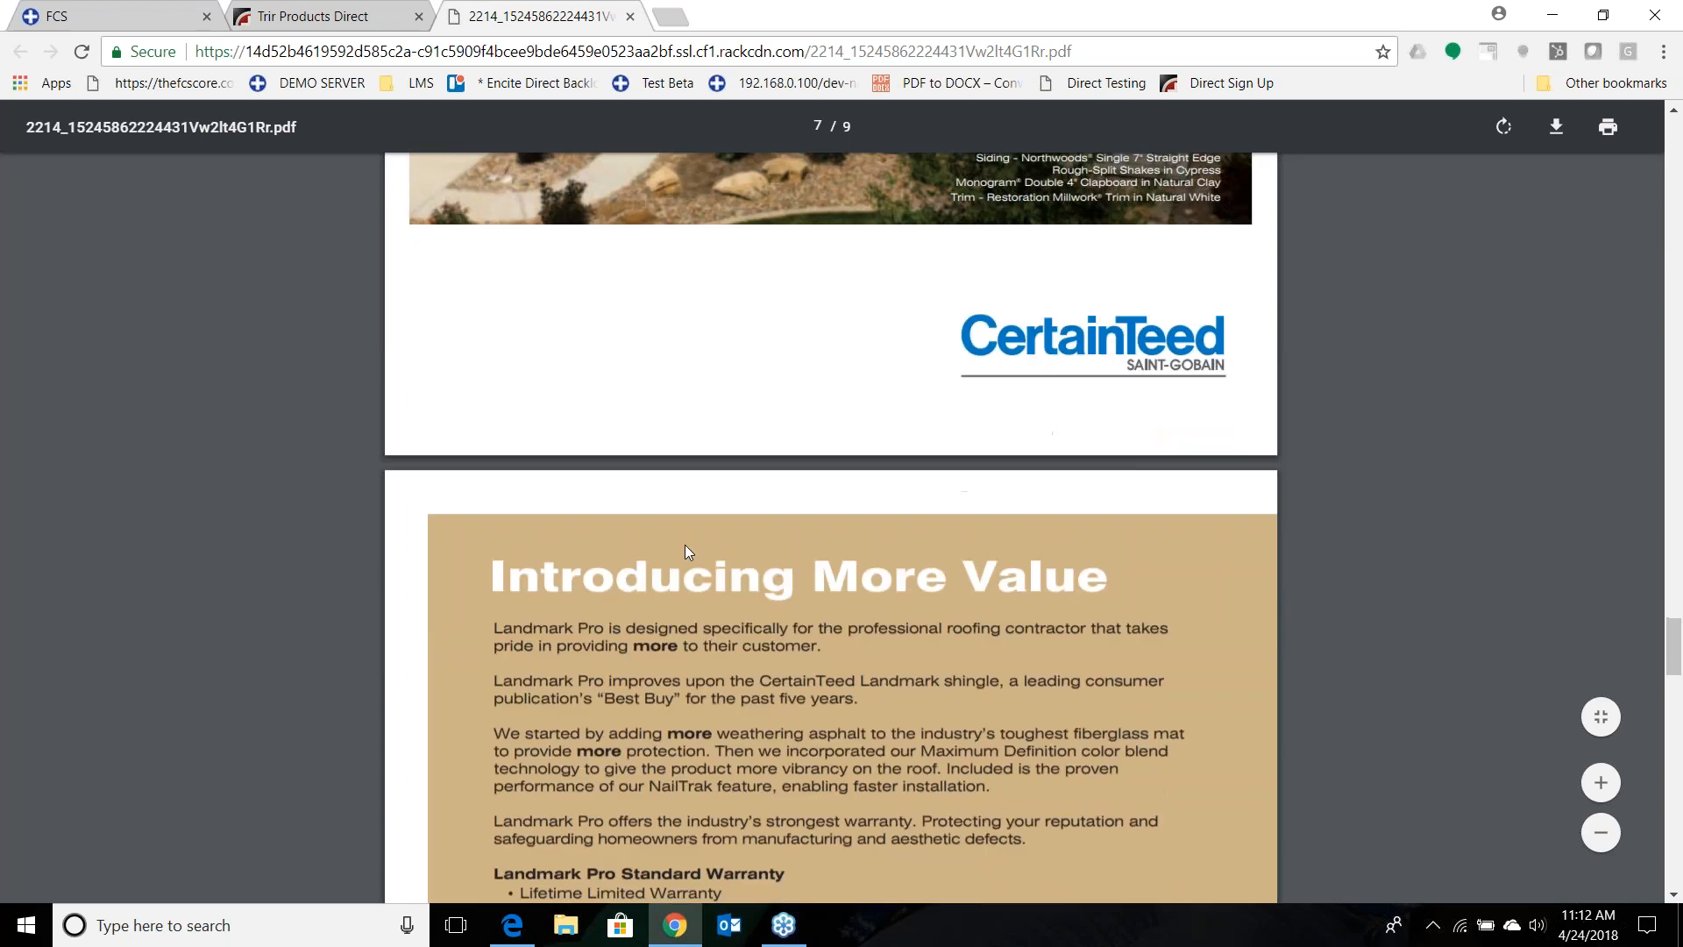
pyautogui.scroll(12, 685, 544)
pyautogui.scroll(20, 690, 550)
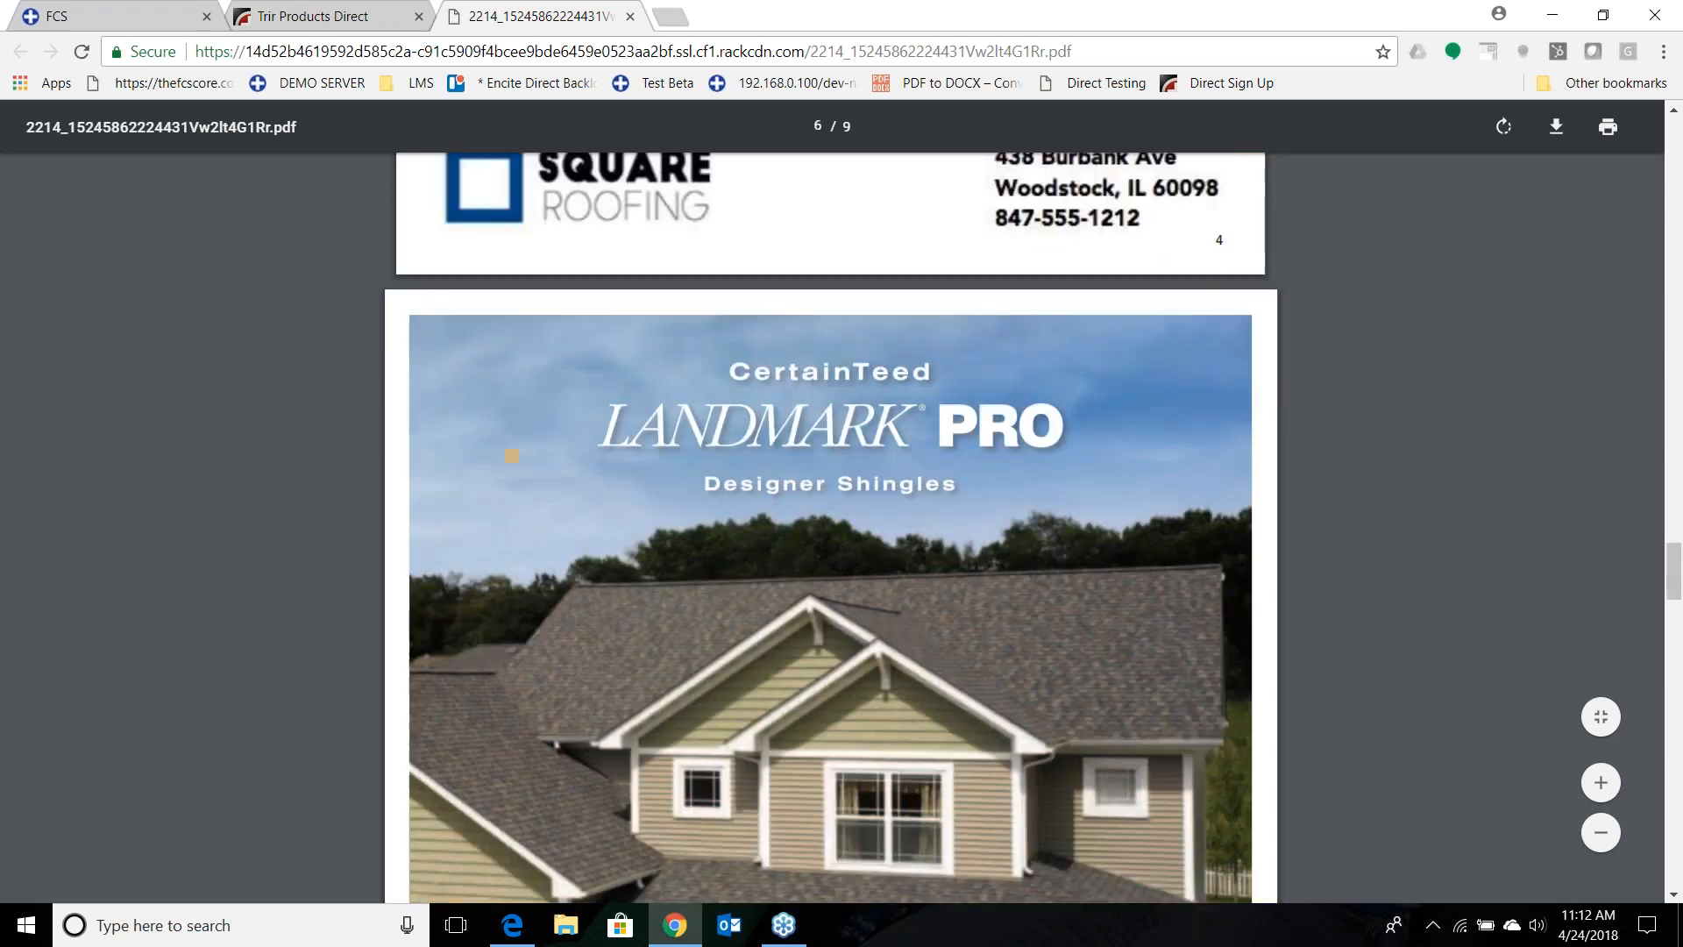
pyautogui.scroll(10, 690, 550)
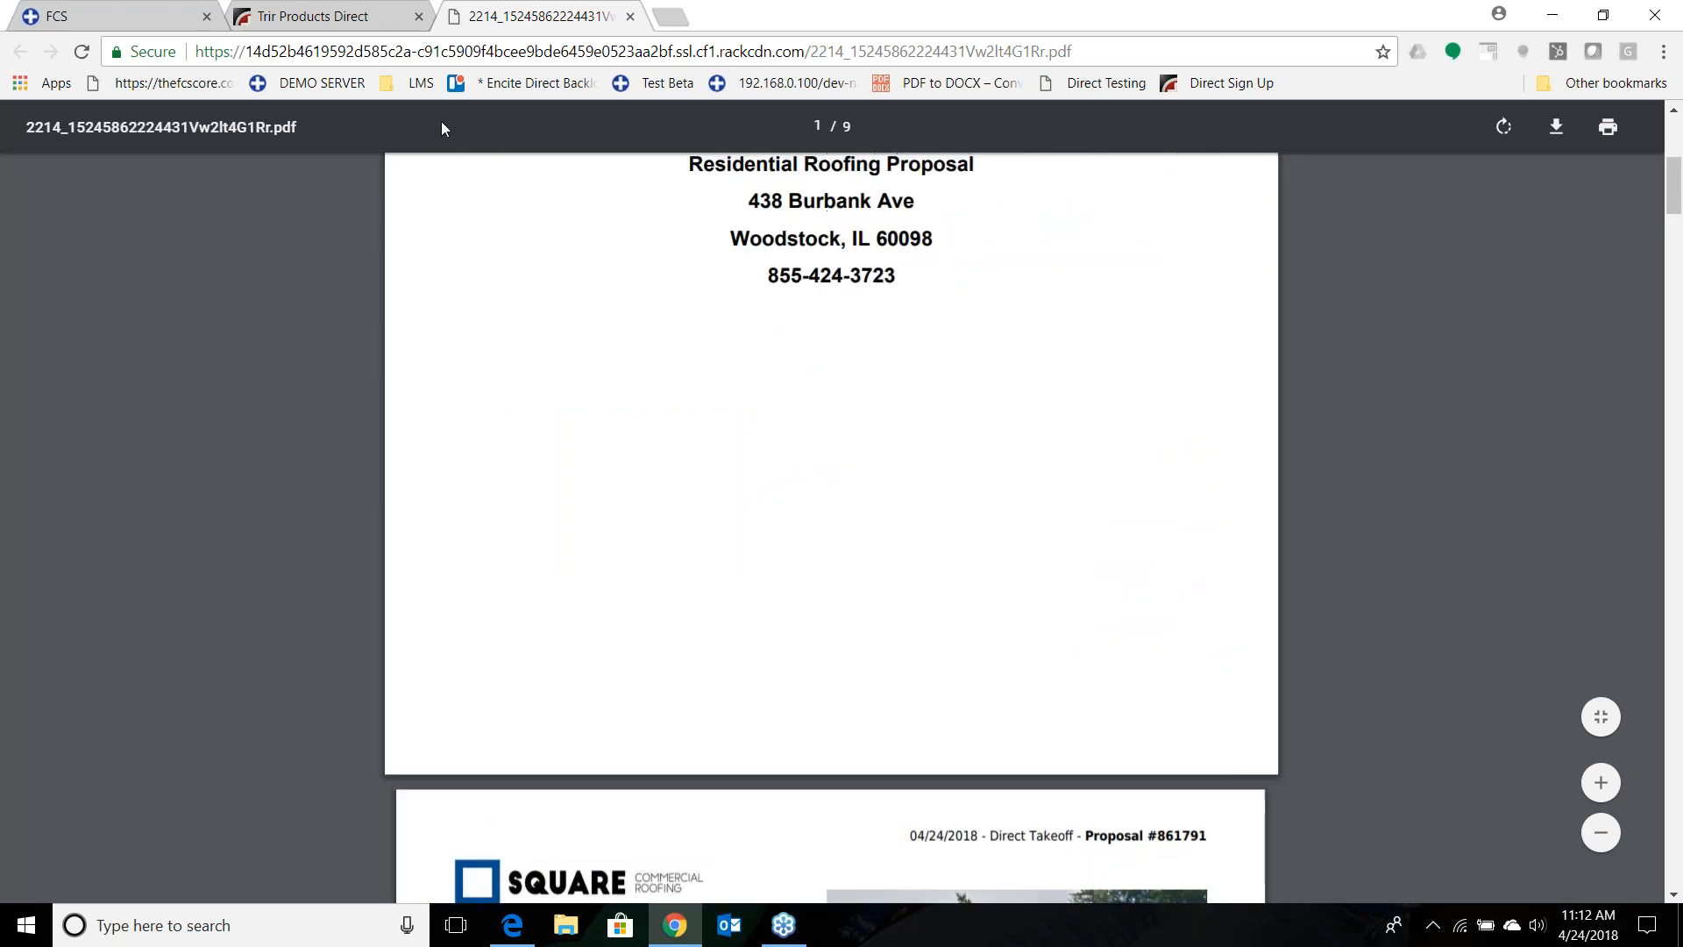
# Go back from the PDF to the proposal building view, and return to the home page.
pyautogui.click(359, 18)
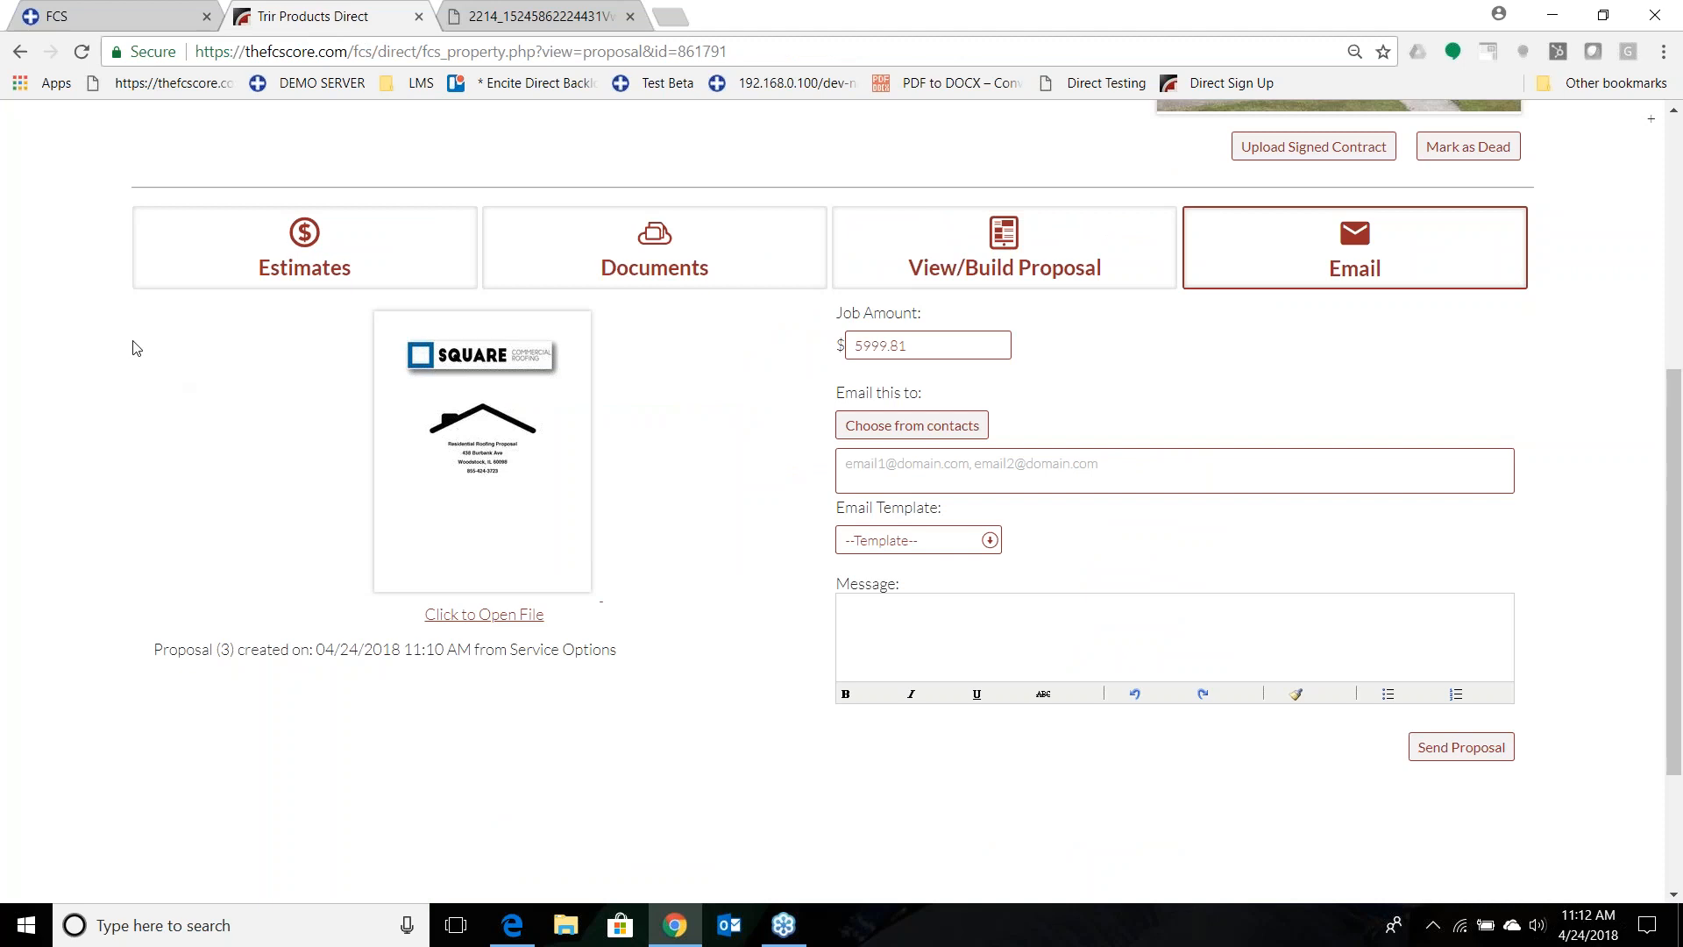
pyautogui.click(1007, 273)
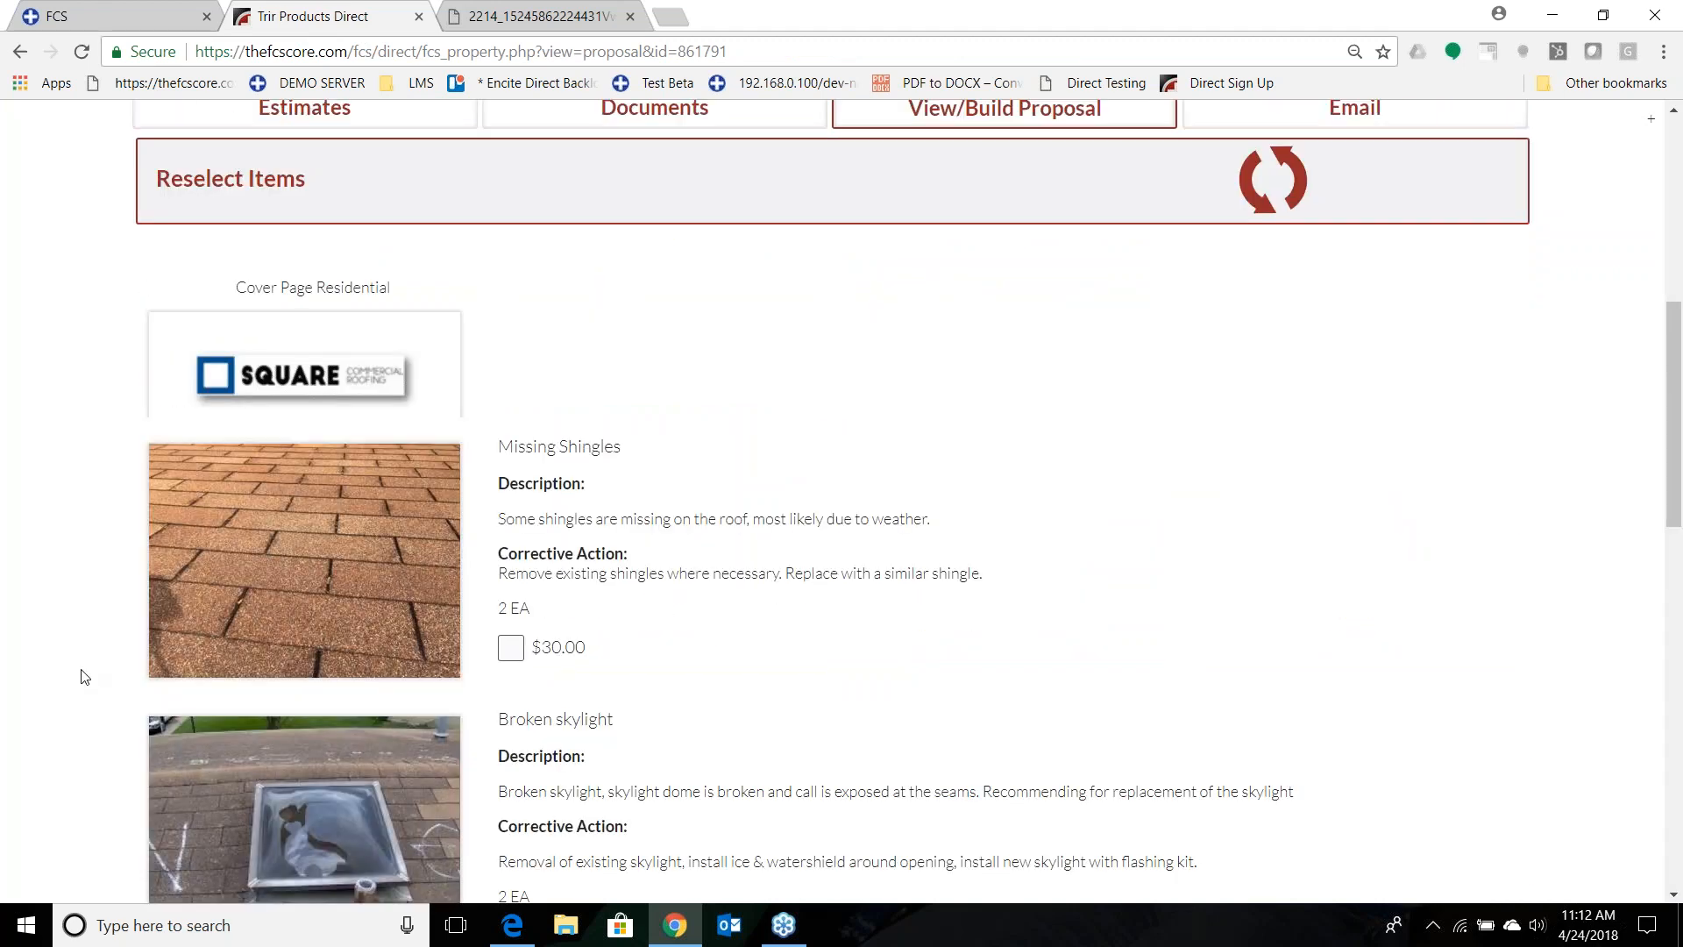
pyautogui.scroll(7, 4, 692)
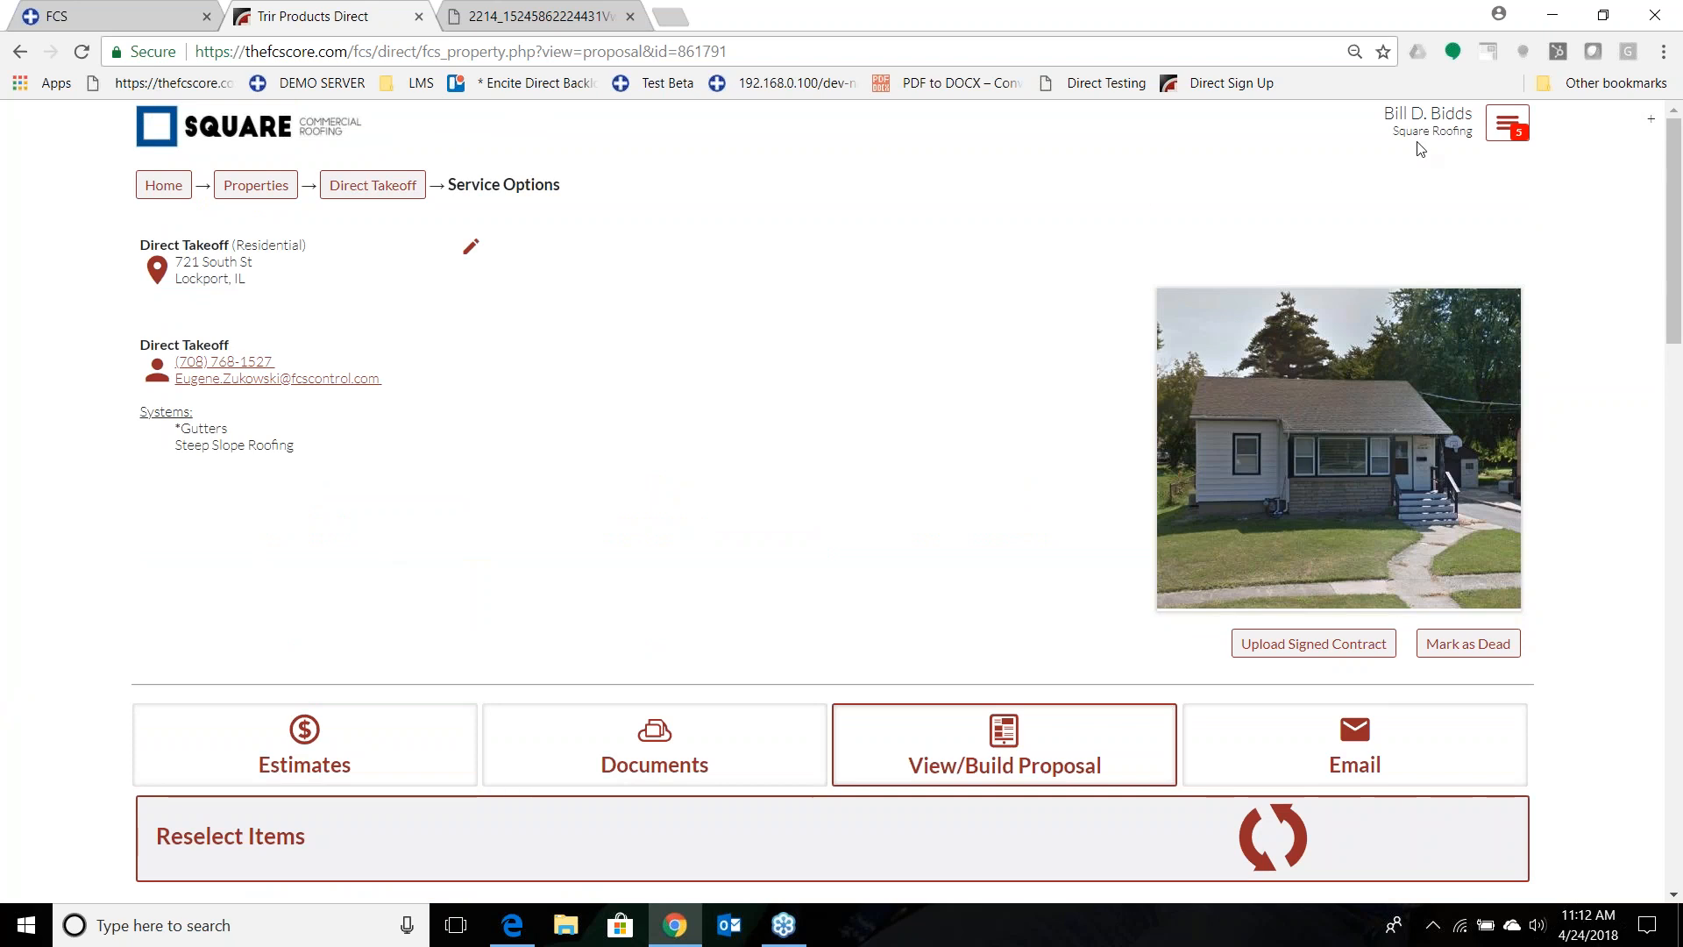
pyautogui.click(159, 196)
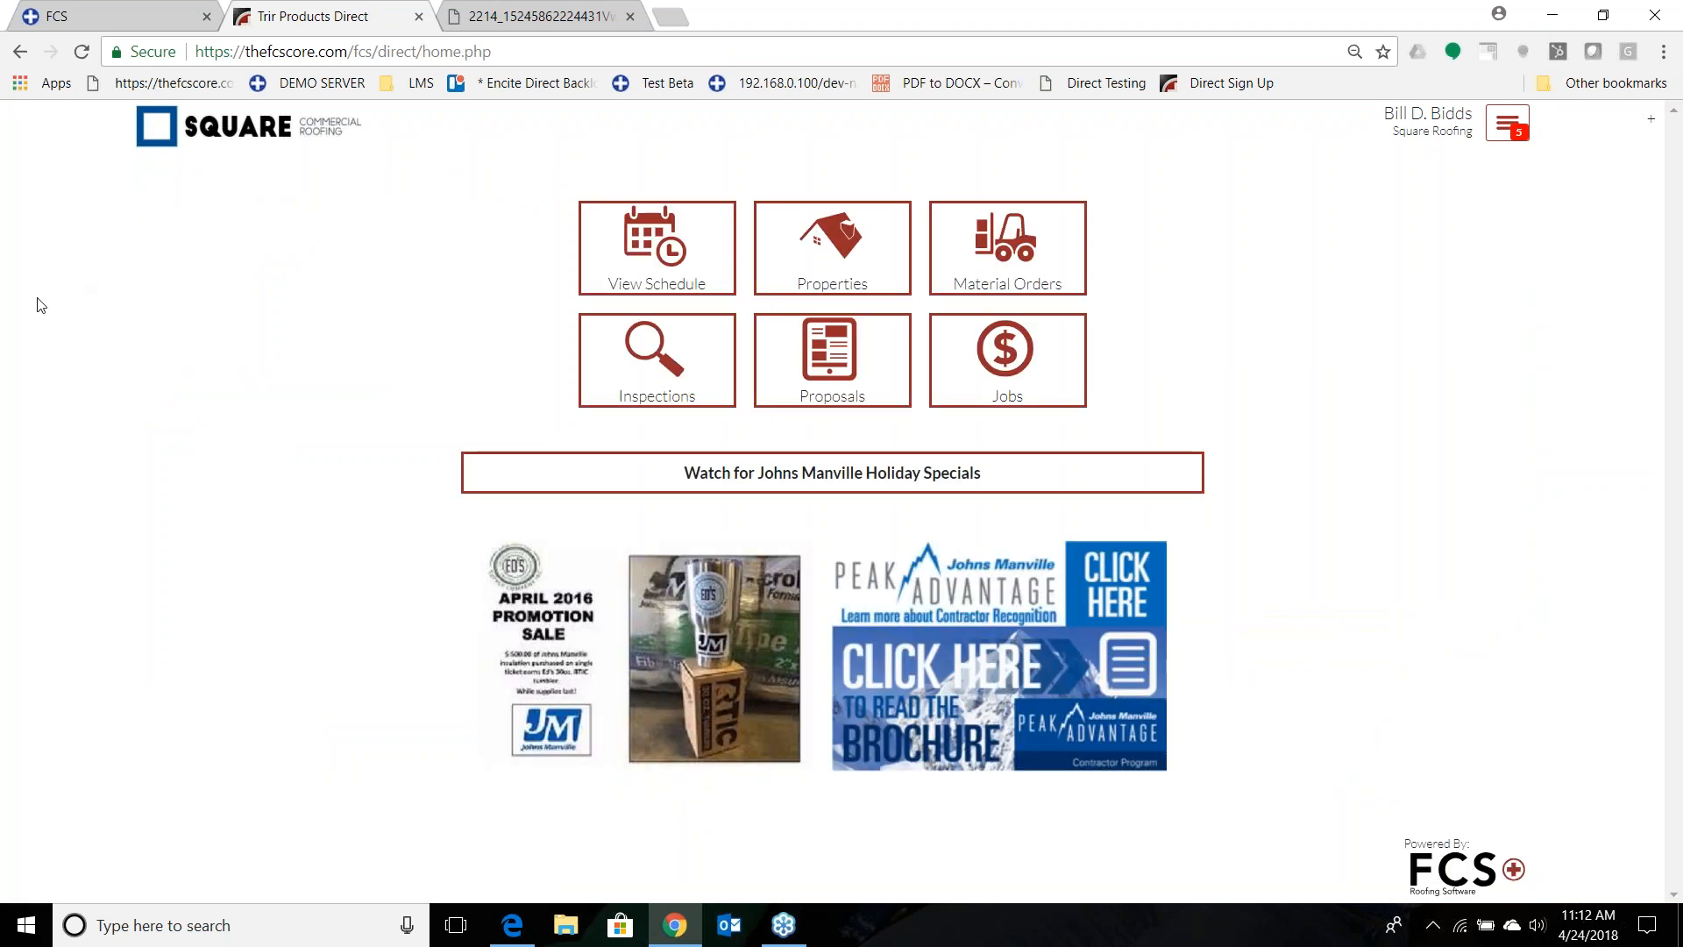